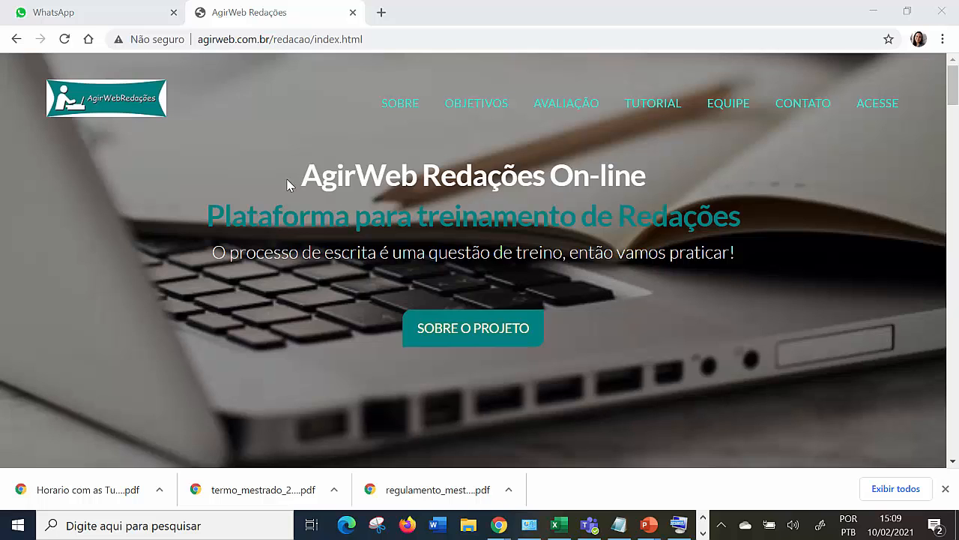
Close the WhatsApp browser tab, leaving the AgirWeb Redações site open.
{"action": "left_click_drag", "start_coordinate": [303, 174], "coordinate": [561, 217]}
{"action": "left_click", "coordinate": [325, 154]}
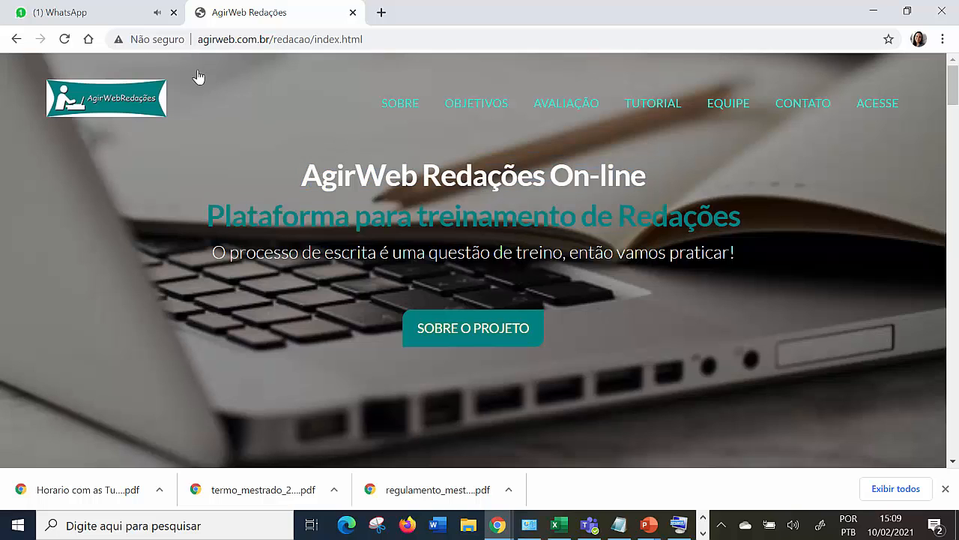
{"action": "left_click", "coordinate": [173, 12]}
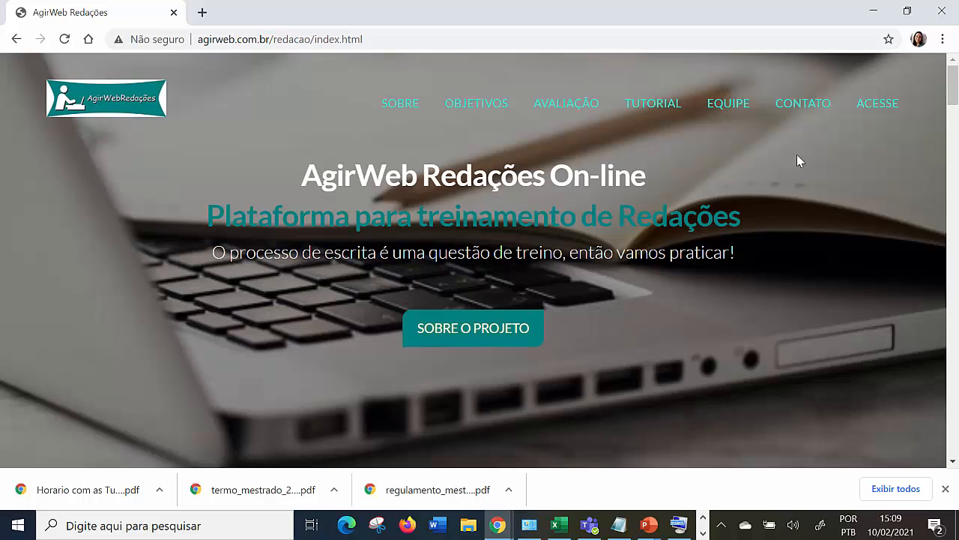
Open the site's login page and sign in as Professor with the account e-mail and password.
{"action": "left_click", "coordinate": [885, 105]}
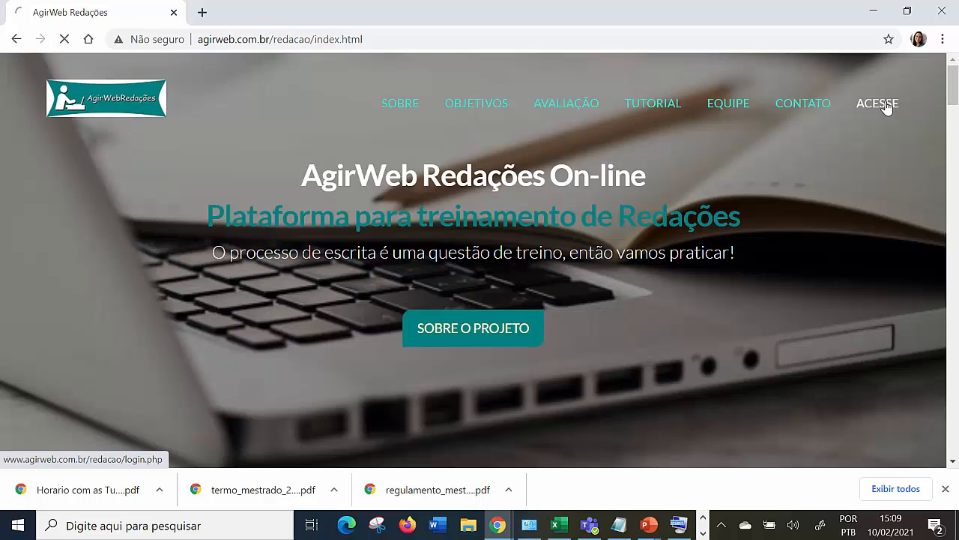
{"action": "left_click", "coordinate": [496, 225]}
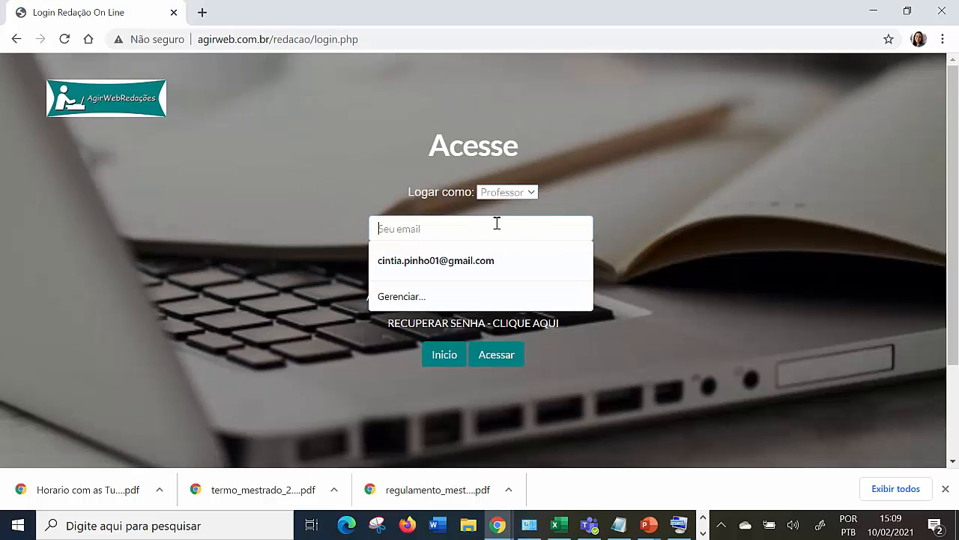
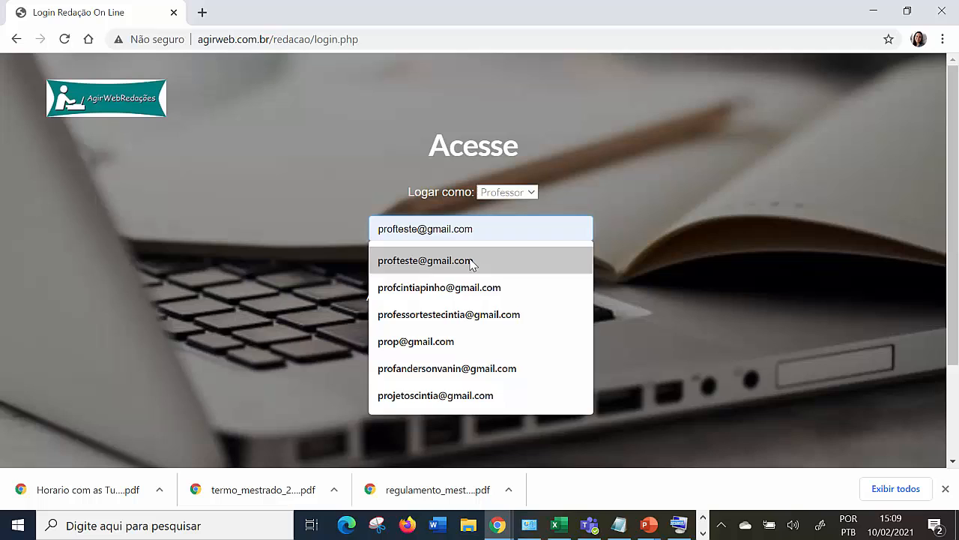
{"action": "left_click", "coordinate": [459, 261]}
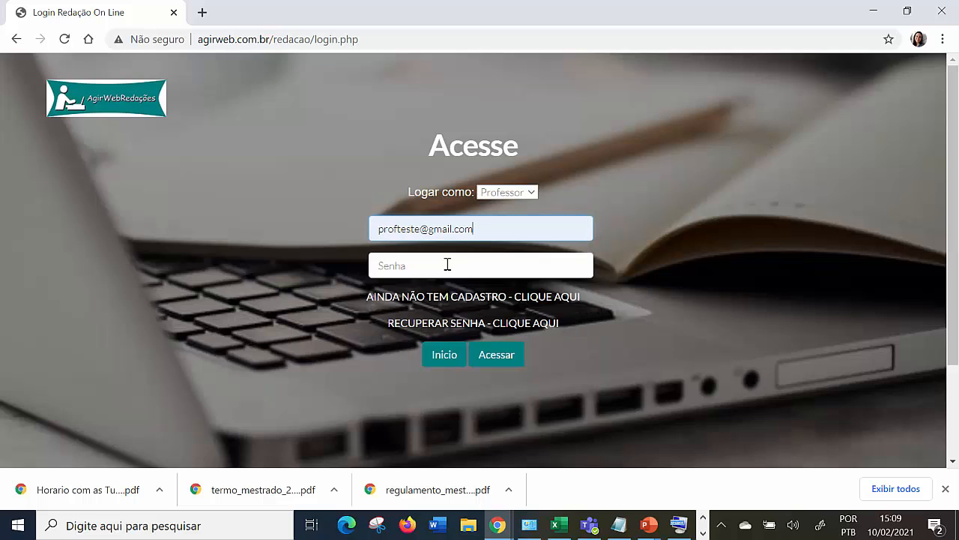
{"action": "left_click", "coordinate": [448, 263]}
{"action": "type", "text": "1234"}
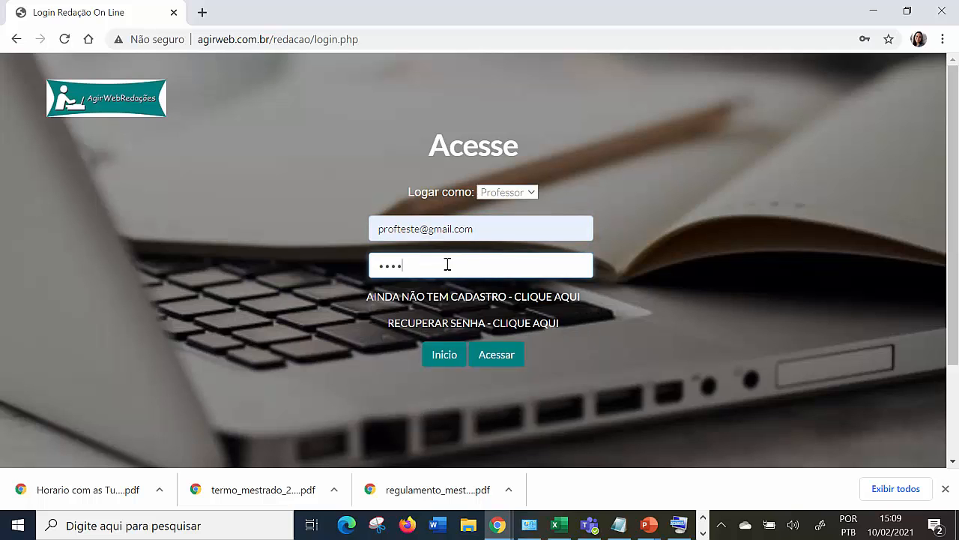
{"action": "type", "text": "5"}
{"action": "left_click", "coordinate": [507, 371]}
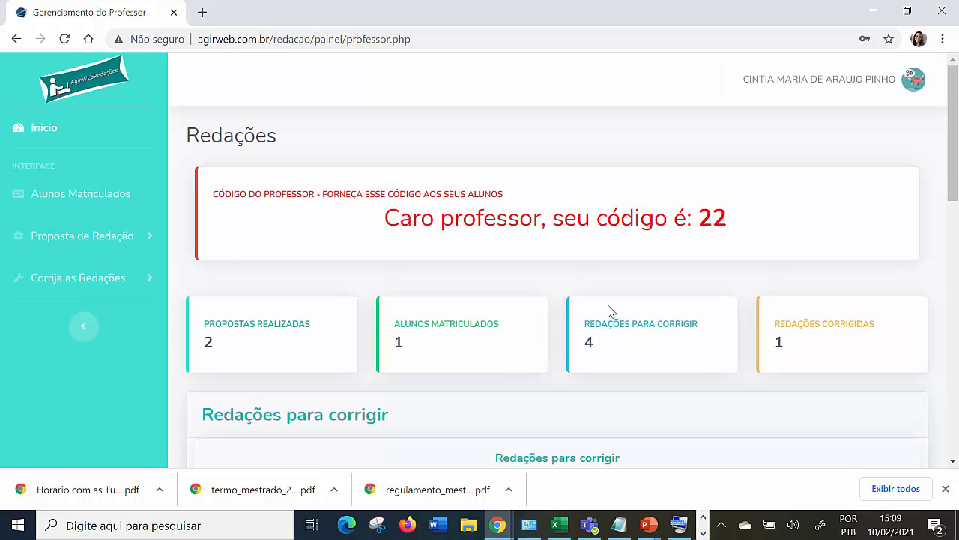
Look over the essays awaiting correction on the dashboard and open the form for registering a new essay proposal.
{"action": "scroll", "coordinate": [609, 310], "scroll_direction": "down", "scroll_amount": 4}
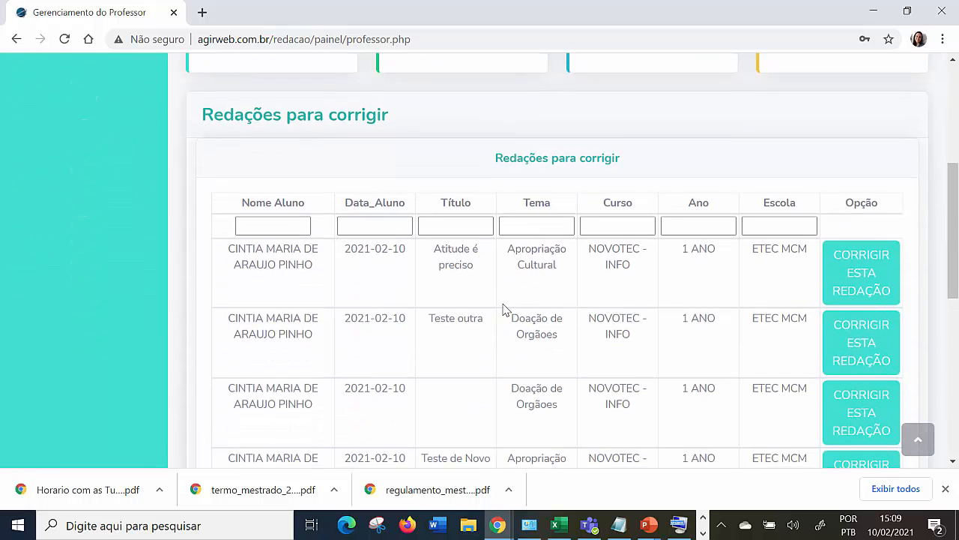
{"action": "scroll", "coordinate": [411, 338], "scroll_direction": "up", "scroll_amount": 4}
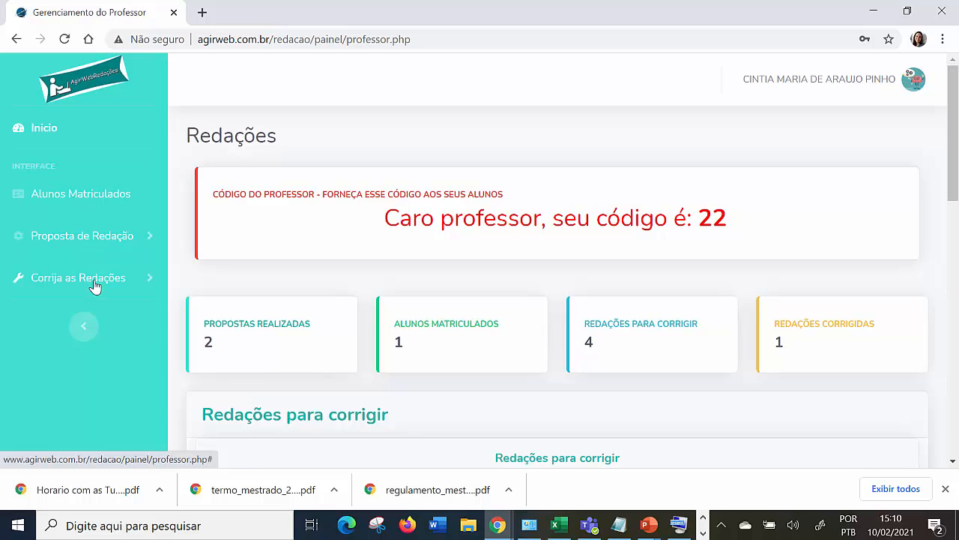
{"action": "left_click", "coordinate": [87, 237]}
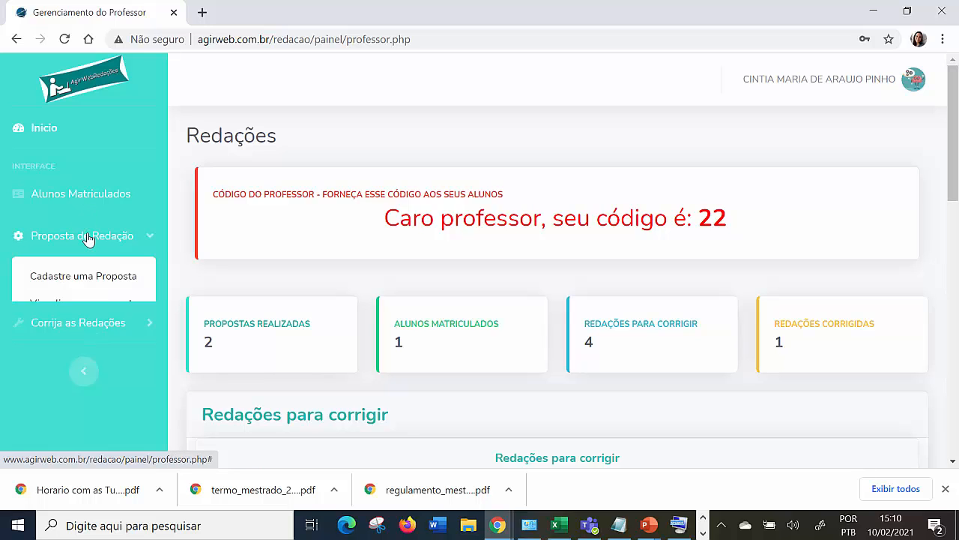
{"action": "left_click", "coordinate": [82, 284]}
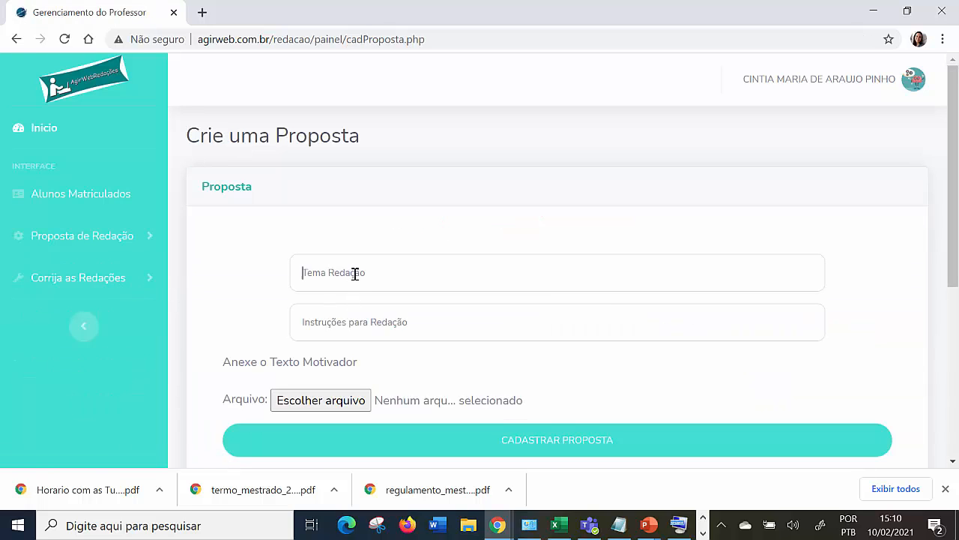
Examine the proposal form's theme, instructions and motivating text file fields, and the list of created proposals with their dates.
{"action": "left_click", "coordinate": [356, 273]}
{"action": "left_click", "coordinate": [524, 322]}
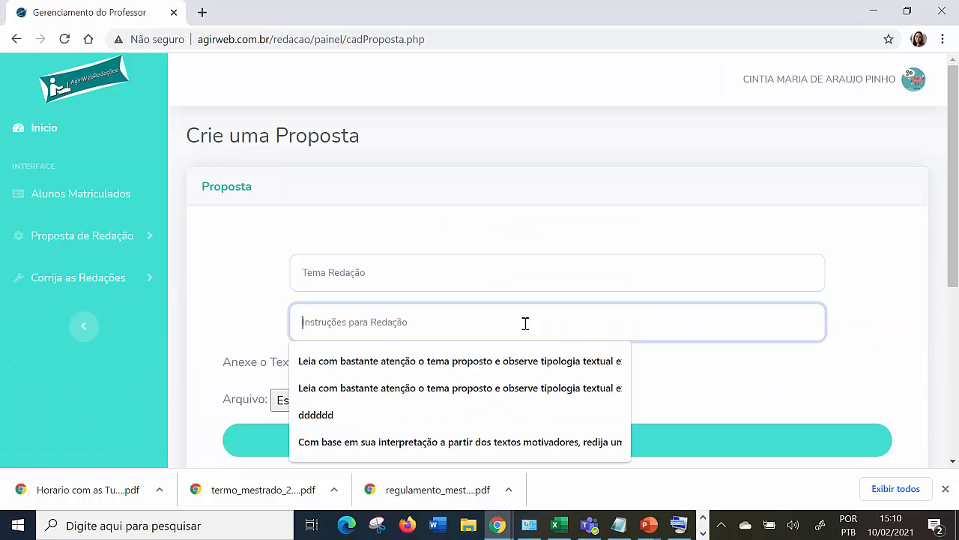
{"action": "left_click", "coordinate": [781, 397]}
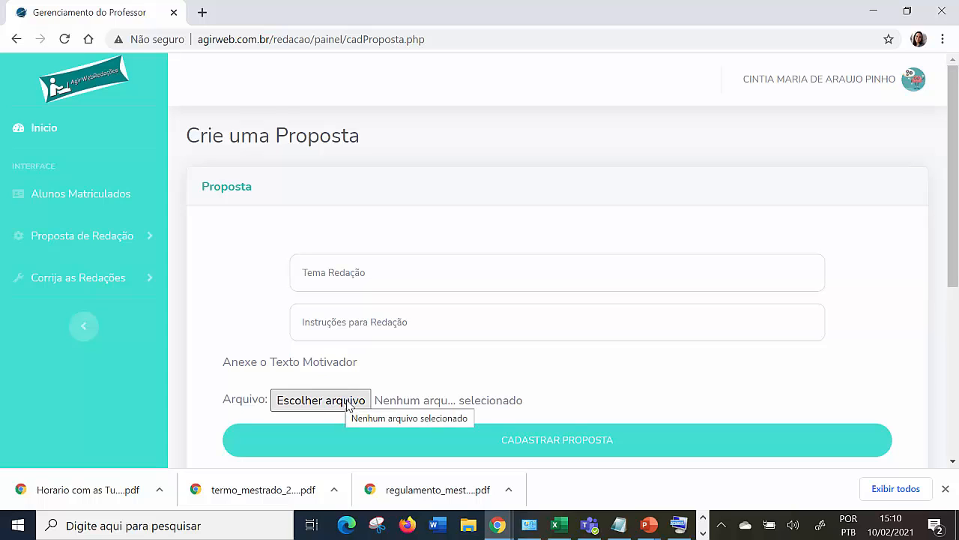
{"action": "scroll", "coordinate": [592, 373], "scroll_direction": "down", "scroll_amount": 2}
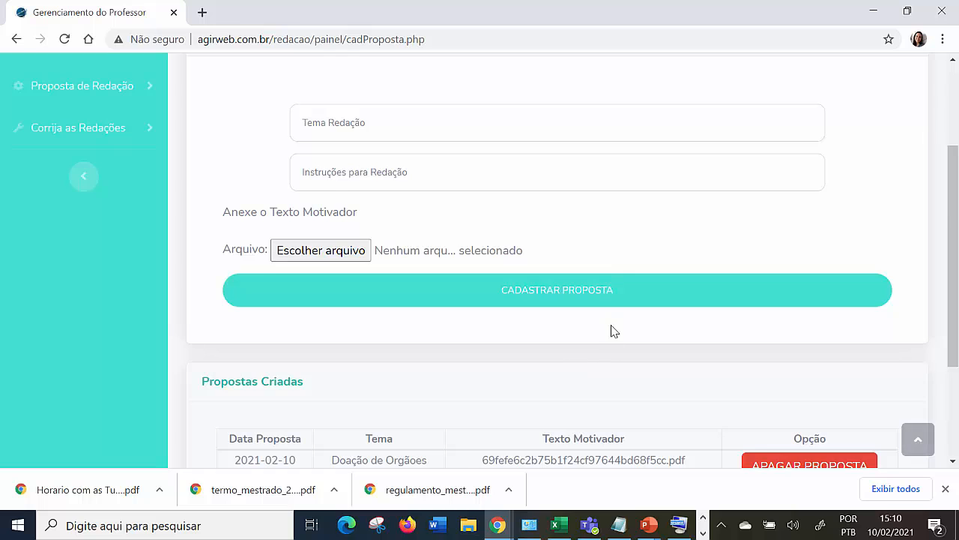
{"action": "scroll", "coordinate": [611, 331], "scroll_direction": "down", "scroll_amount": 2}
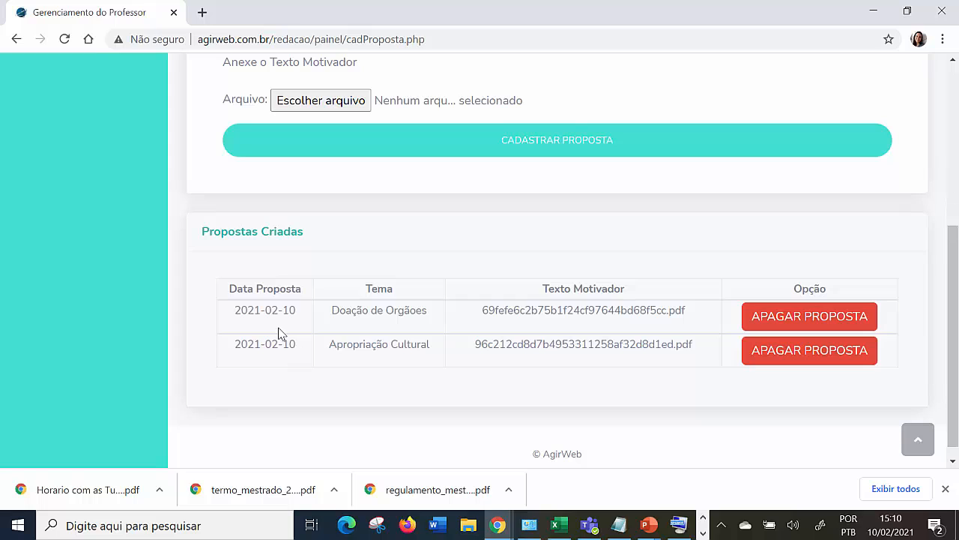
{"action": "left_click_drag", "start_coordinate": [234, 315], "coordinate": [290, 323]}
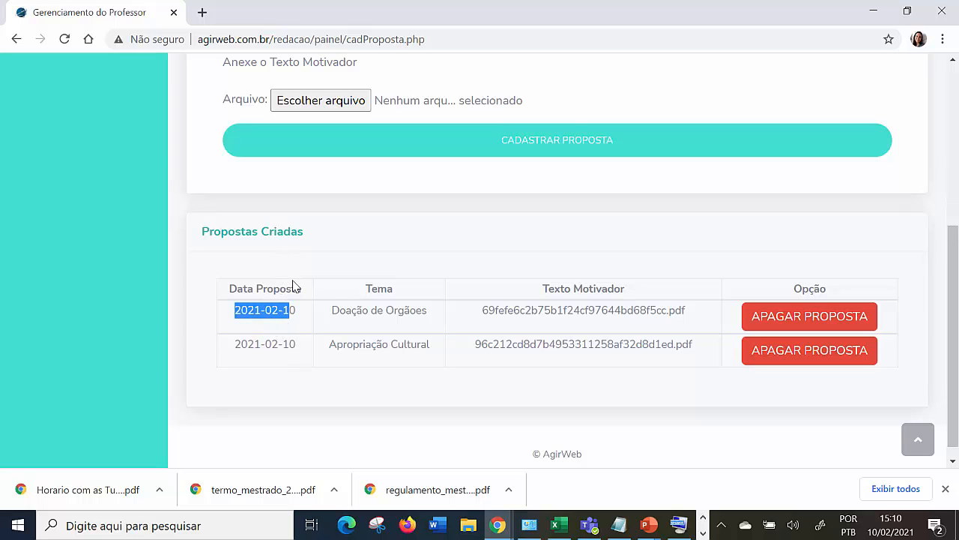
Return to the list of essays awaiting correction and open "Teste de Novo", on the theme Apropriação Cultural, for correction.
{"action": "scroll", "coordinate": [307, 326], "scroll_direction": "up", "scroll_amount": 5}
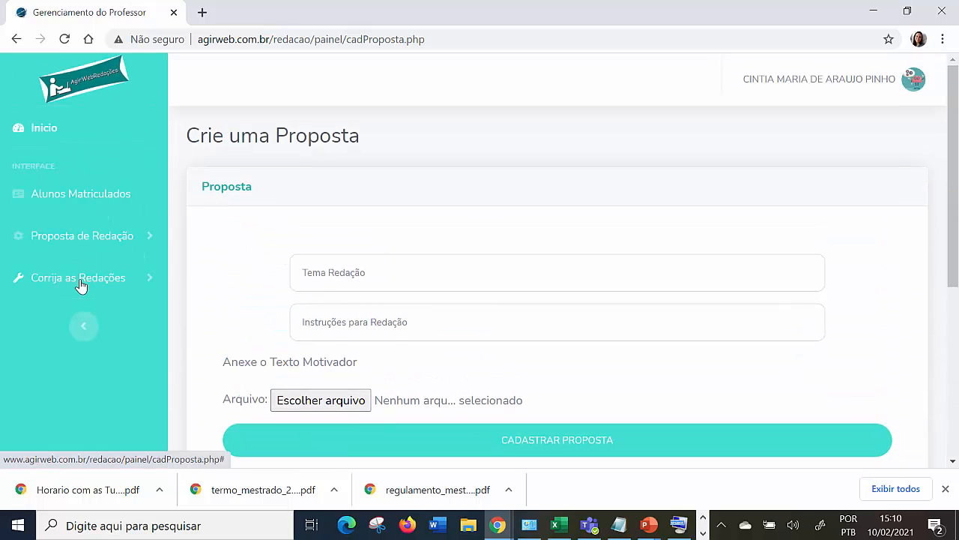
{"action": "left_click", "coordinate": [81, 283]}
{"action": "left_click", "coordinate": [77, 320]}
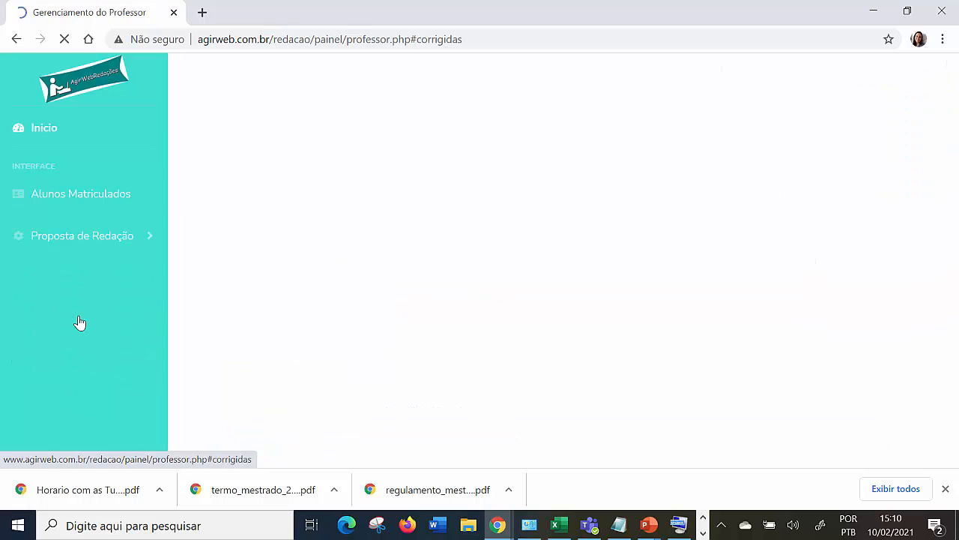
{"action": "scroll", "coordinate": [534, 292], "scroll_direction": "up", "scroll_amount": 10}
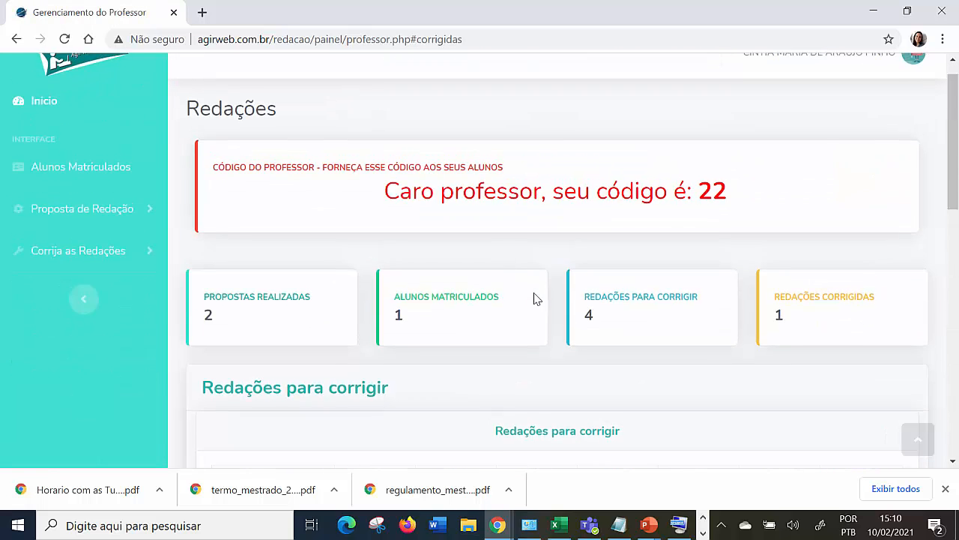
{"action": "scroll", "coordinate": [471, 281], "scroll_direction": "down", "scroll_amount": 3}
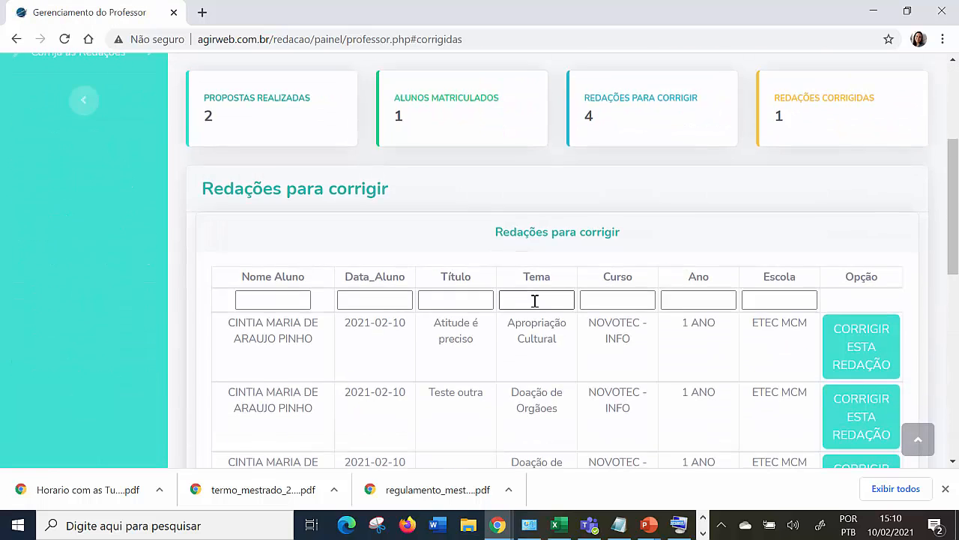
{"action": "scroll", "coordinate": [534, 302], "scroll_direction": "down", "scroll_amount": 3}
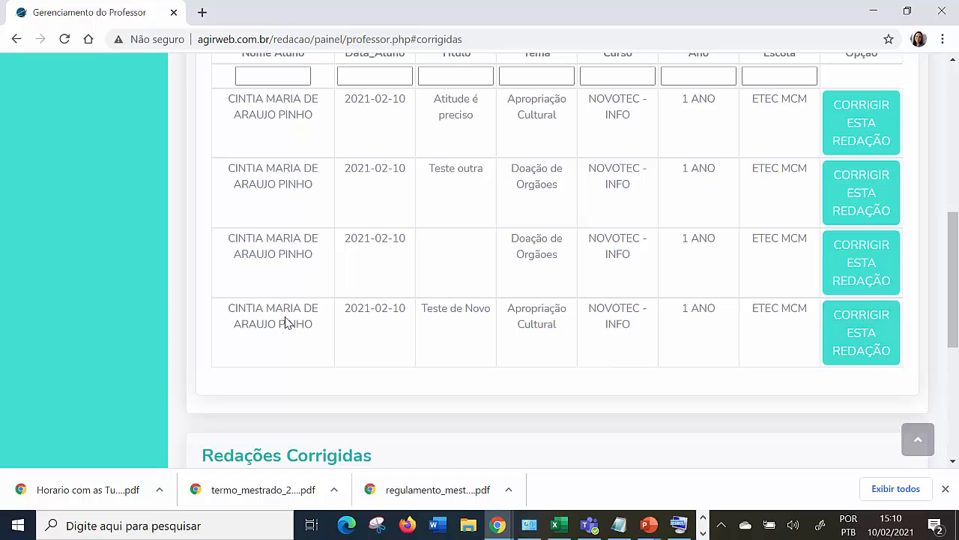
{"action": "left_click", "coordinate": [876, 332]}
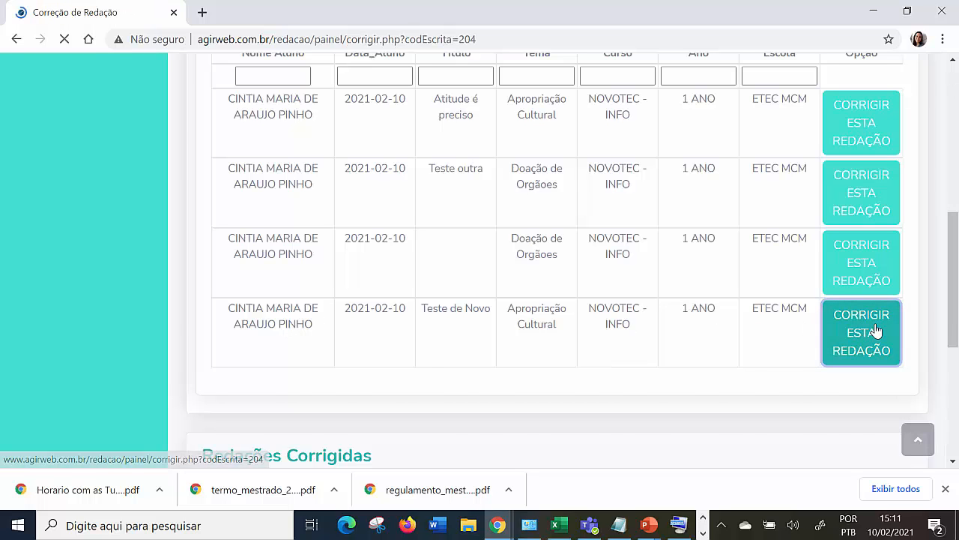
Examine the student information, the essay's title and theme, and the full essay text.
{"action": "scroll", "coordinate": [544, 313], "scroll_direction": "down", "scroll_amount": 2}
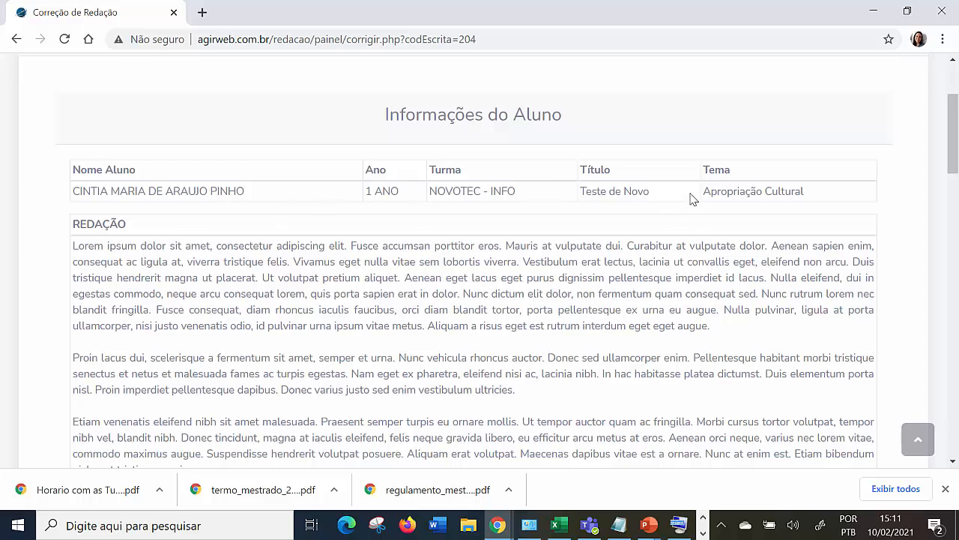
{"action": "left_click_drag", "start_coordinate": [663, 199], "coordinate": [574, 193]}
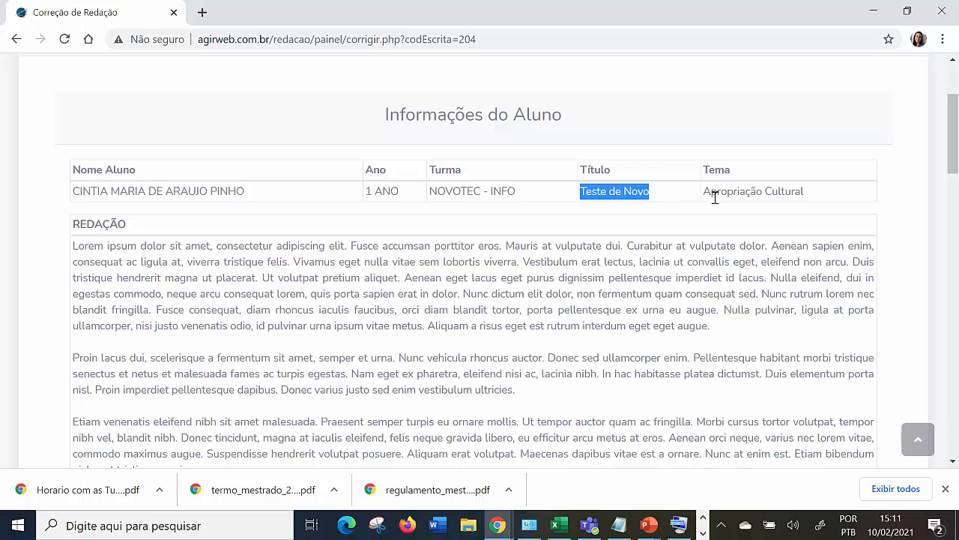
{"action": "left_click_drag", "start_coordinate": [710, 194], "coordinate": [799, 217]}
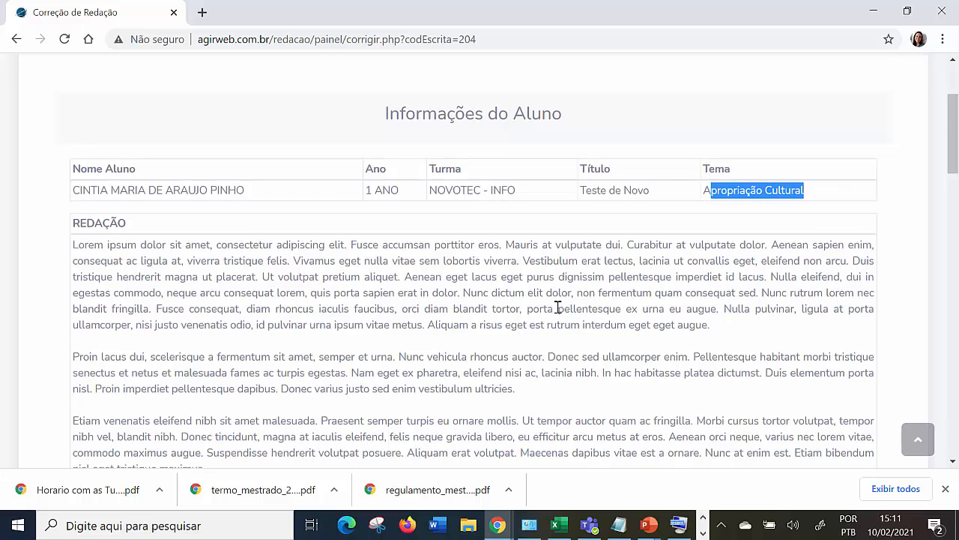
{"action": "scroll", "coordinate": [558, 308], "scroll_direction": "down", "scroll_amount": 2}
{"action": "left_click_drag", "start_coordinate": [75, 96], "coordinate": [214, 323]}
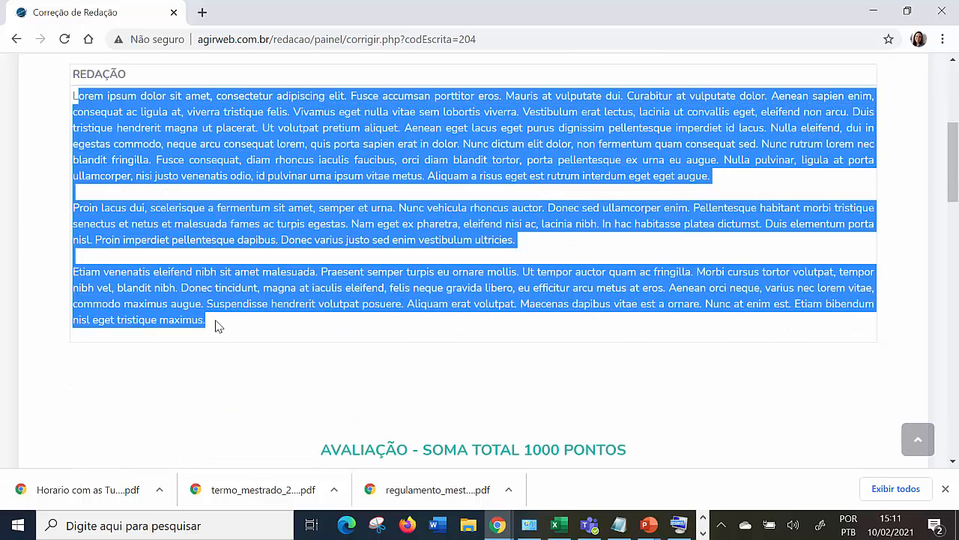
{"action": "scroll", "coordinate": [578, 298], "scroll_direction": "up", "scroll_amount": 1}
{"action": "scroll", "coordinate": [578, 298], "scroll_direction": "up", "scroll_amount": 1}
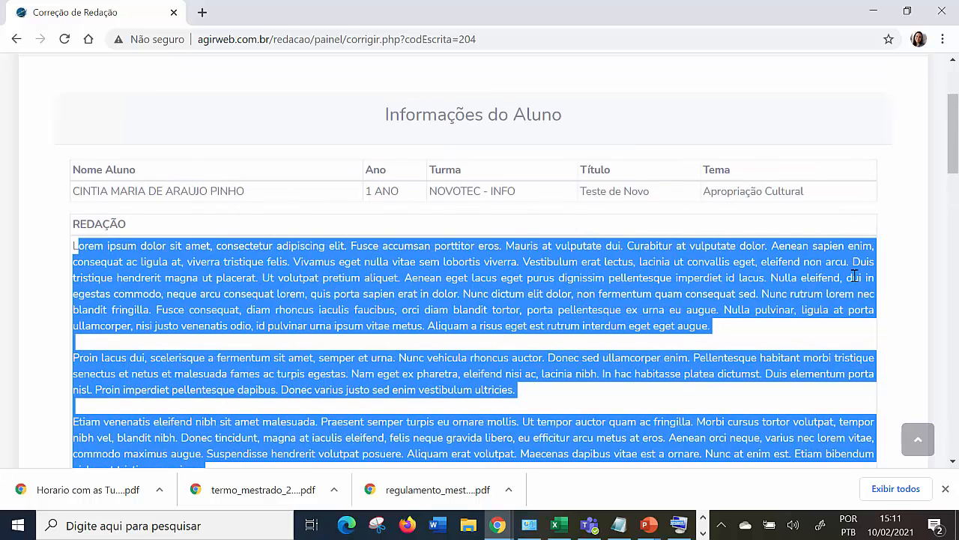
{"action": "left_click", "coordinate": [762, 342]}
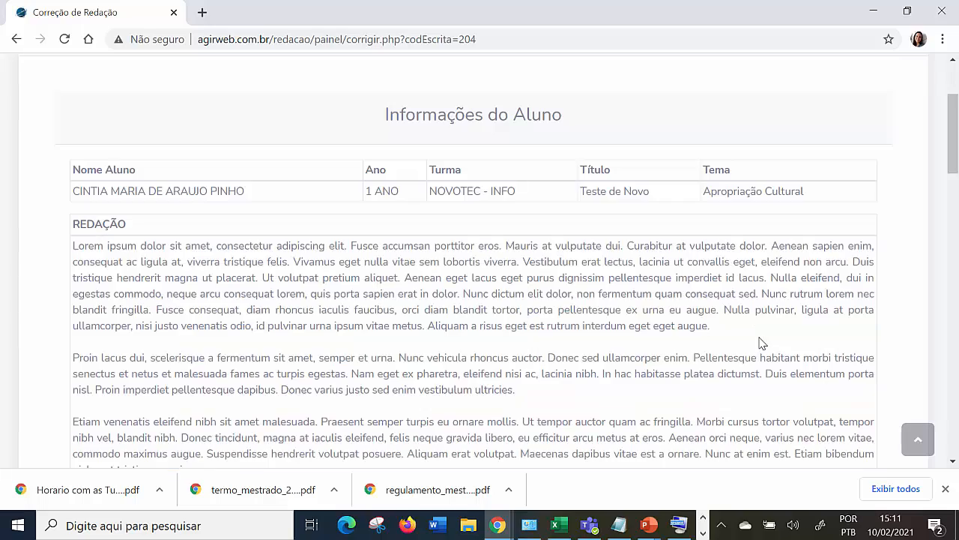
{"action": "scroll", "coordinate": [738, 300], "scroll_direction": "down", "scroll_amount": 3}
{"action": "scroll", "coordinate": [734, 300], "scroll_direction": "up", "scroll_amount": 3}
{"action": "left_click_drag", "start_coordinate": [81, 252], "coordinate": [621, 454]}
{"action": "scroll", "coordinate": [600, 368], "scroll_direction": "down", "scroll_amount": 3}
{"action": "scroll", "coordinate": [480, 290], "scroll_direction": "up", "scroll_amount": 1}
Open the partial correction status from the evaluation section and check the scores per competency and the suggested total.
{"action": "scroll", "coordinate": [475, 296], "scroll_direction": "down", "scroll_amount": 5}
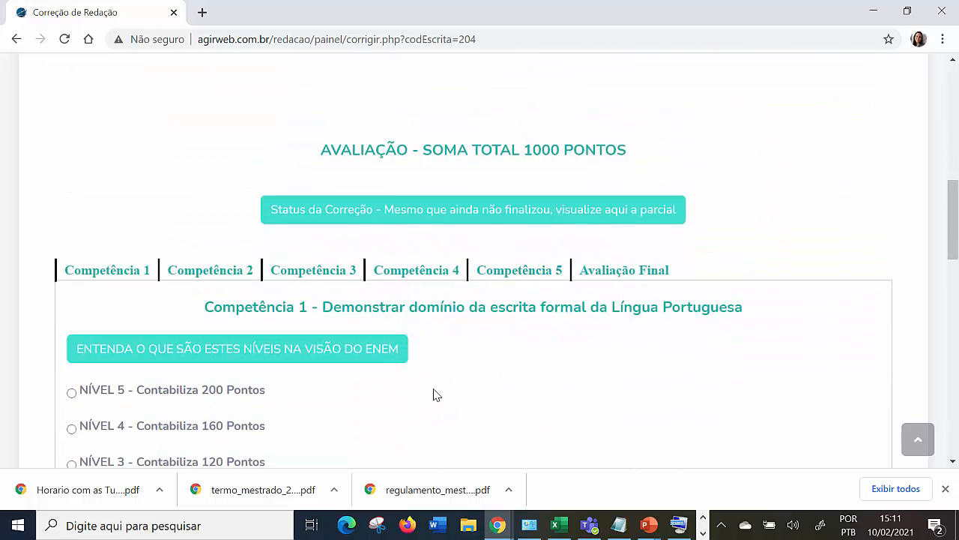
{"action": "scroll", "coordinate": [428, 360], "scroll_direction": "down", "scroll_amount": 2}
{"action": "scroll", "coordinate": [429, 359], "scroll_direction": "up", "scroll_amount": 1}
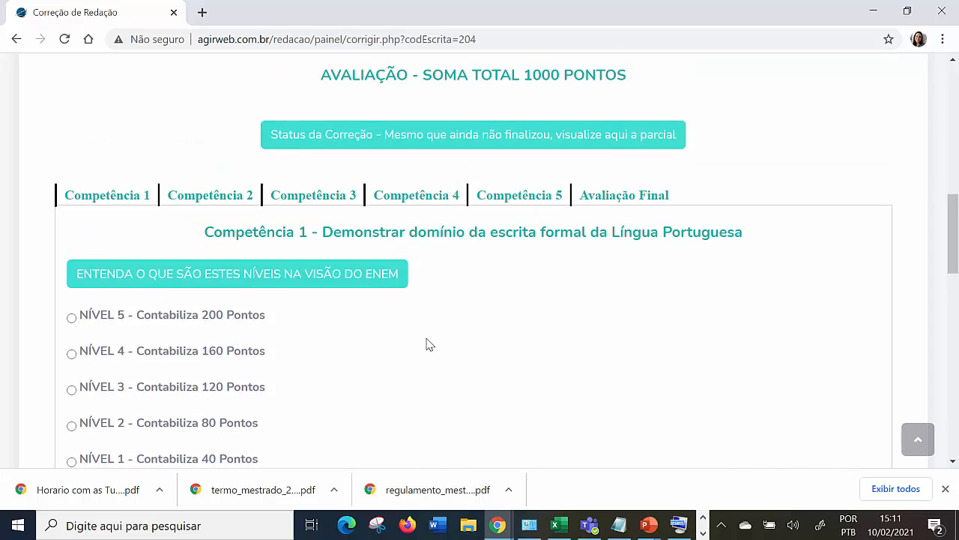
{"action": "left_click", "coordinate": [496, 144]}
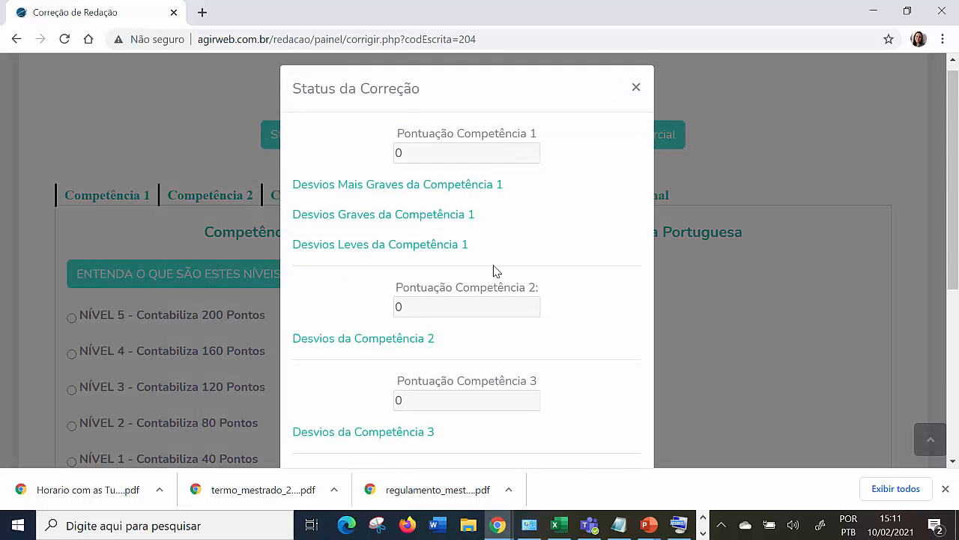
{"action": "scroll", "coordinate": [494, 269], "scroll_direction": "down", "scroll_amount": 5}
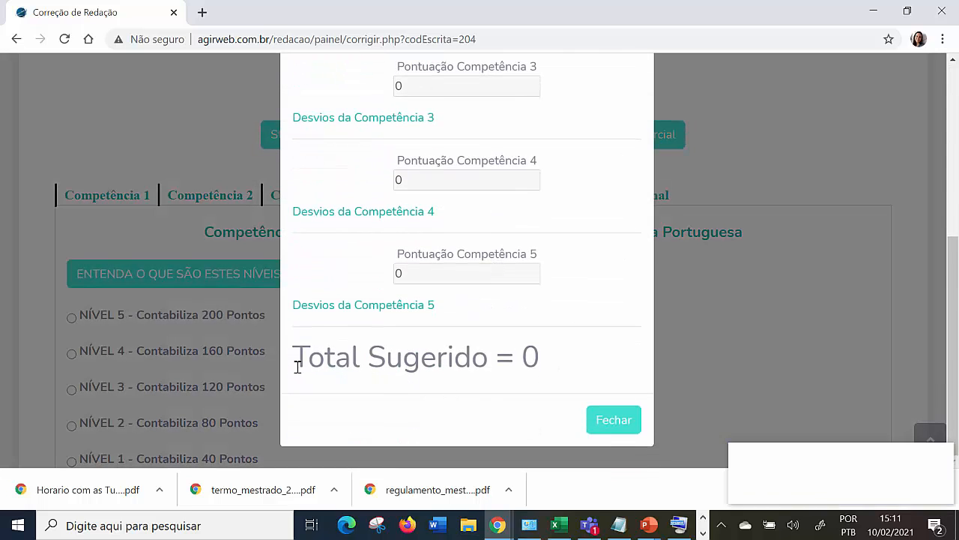
{"action": "left_click_drag", "start_coordinate": [293, 357], "coordinate": [576, 374]}
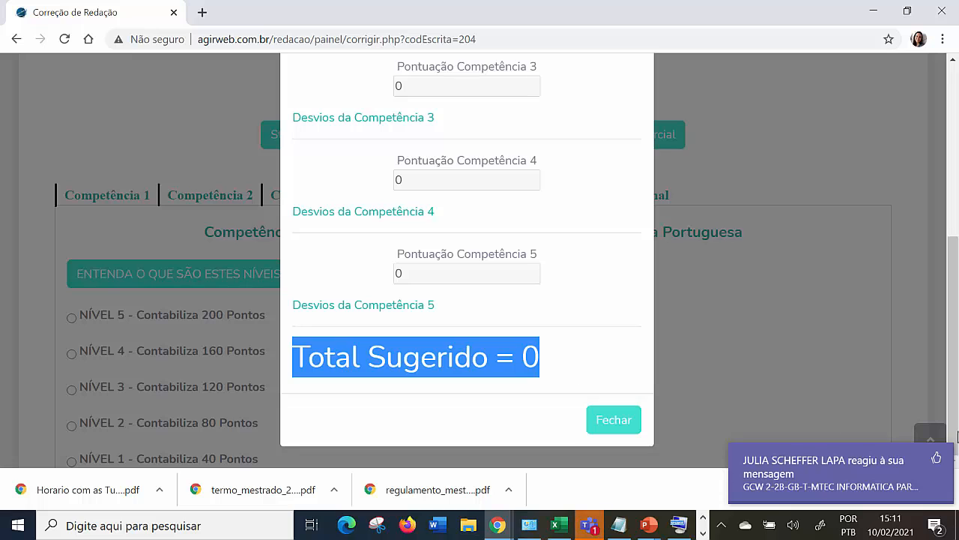
{"action": "left_click", "coordinate": [937, 459]}
{"action": "left_click", "coordinate": [527, 365]}
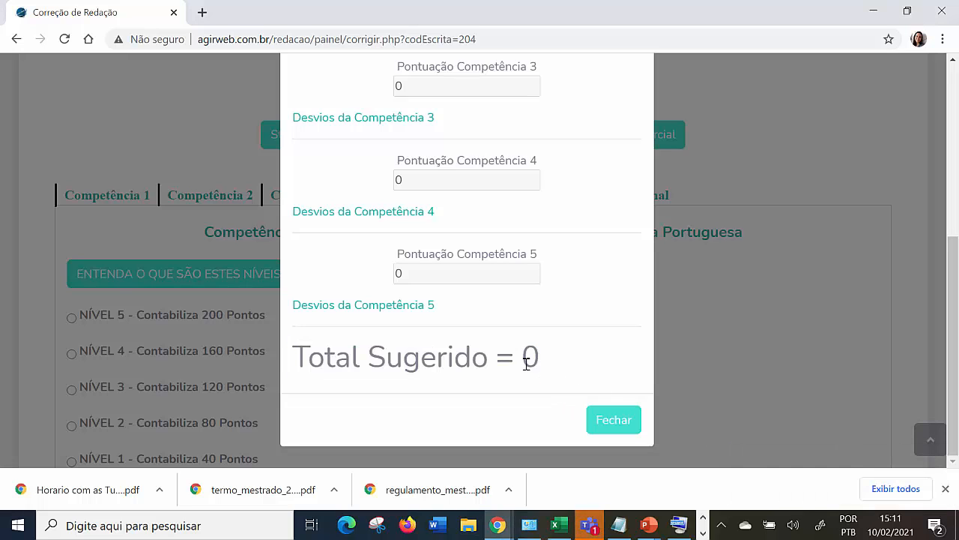
Review the suggested total and the scores and deviations per competency in the correction status, and close it.
{"action": "left_click_drag", "start_coordinate": [555, 362], "coordinate": [295, 347]}
{"action": "scroll", "coordinate": [353, 330], "scroll_direction": "up", "scroll_amount": 1}
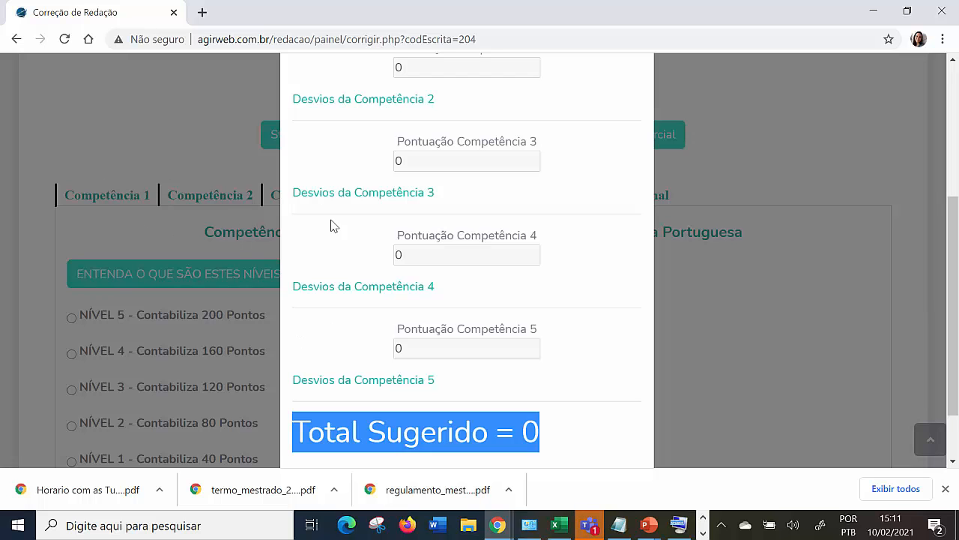
{"action": "scroll", "coordinate": [574, 302], "scroll_direction": "up", "scroll_amount": 3}
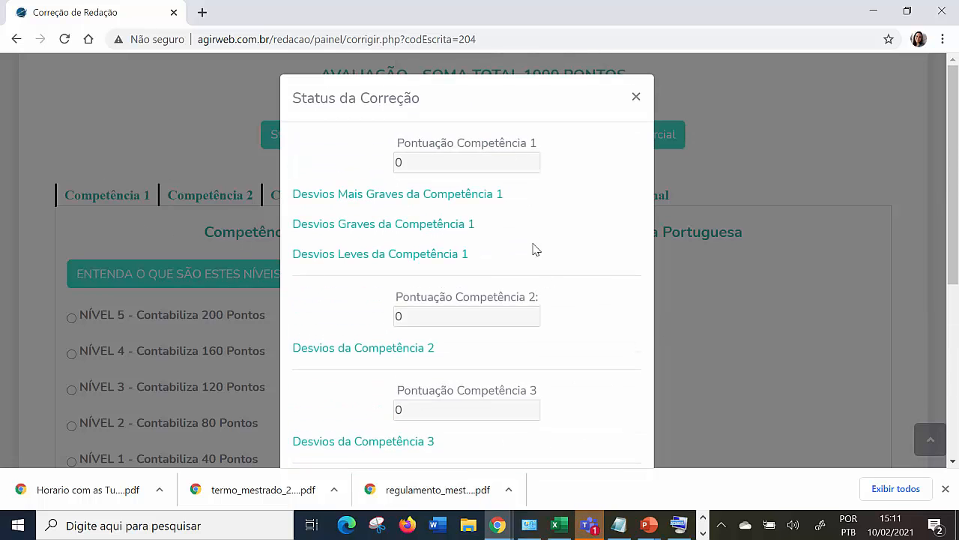
{"action": "scroll", "coordinate": [535, 357], "scroll_direction": "down", "scroll_amount": 4}
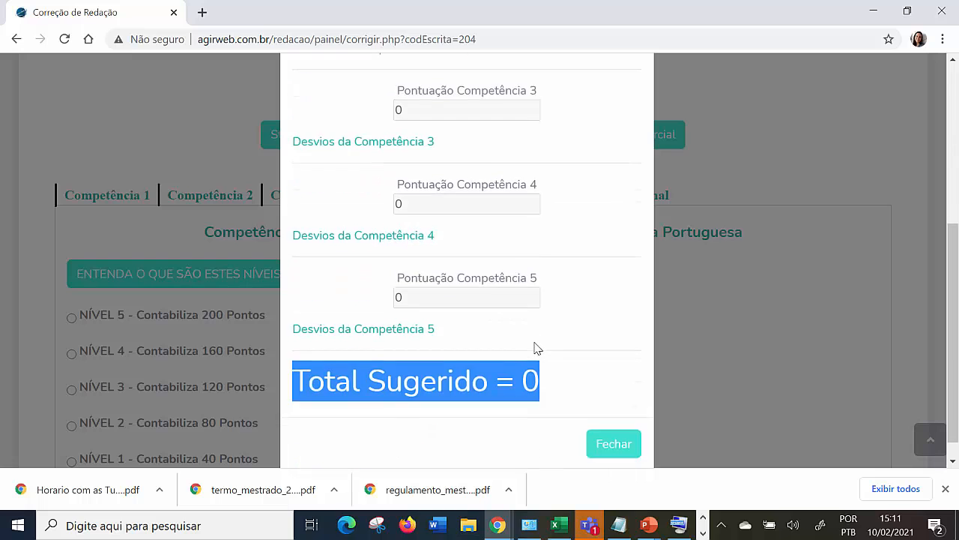
{"action": "scroll", "coordinate": [535, 347], "scroll_direction": "up", "scroll_amount": 3}
{"action": "scroll", "coordinate": [537, 317], "scroll_direction": "up", "scroll_amount": 1}
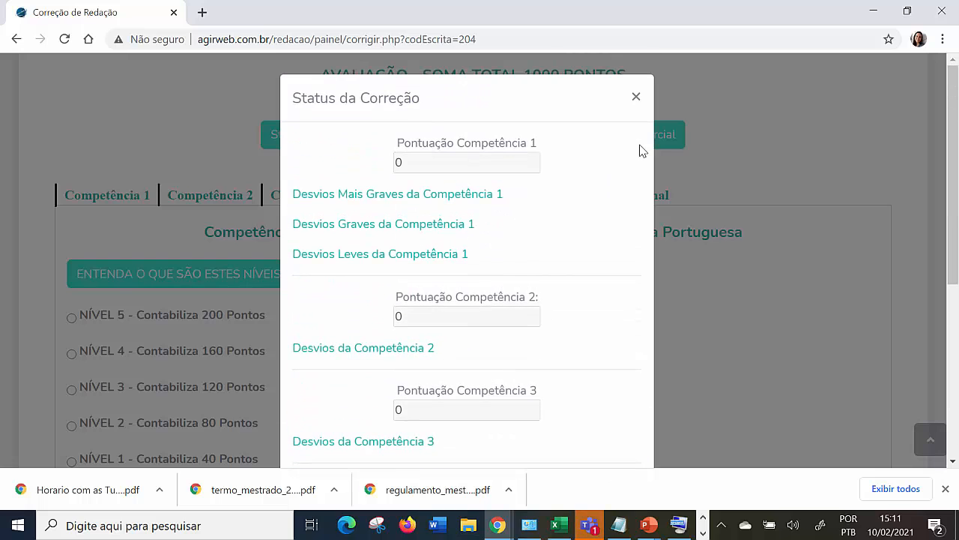
{"action": "left_click", "coordinate": [634, 98]}
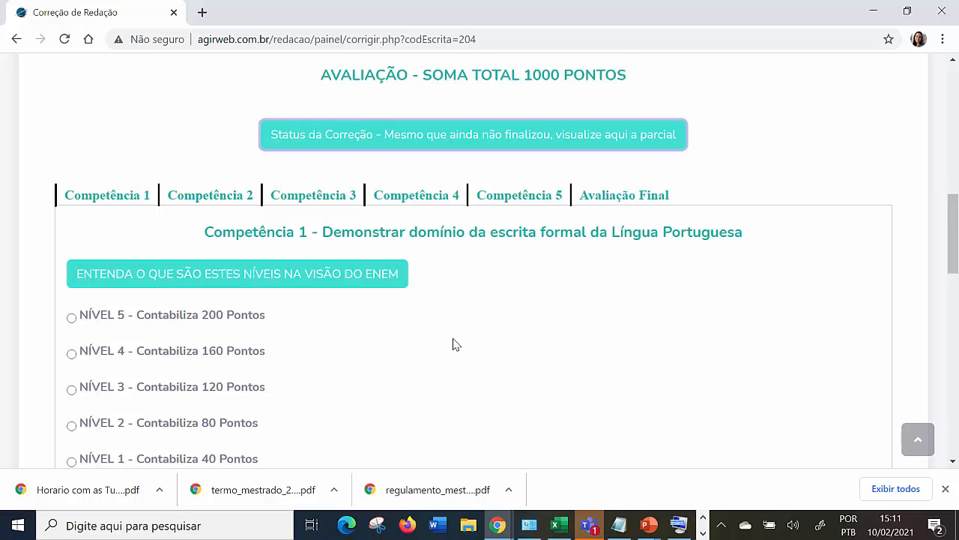
Examine the scoring options of Competência 1, from Nível 0 to Nível 5, with their points.
{"action": "scroll", "coordinate": [455, 342], "scroll_direction": "down", "scroll_amount": 2}
{"action": "left_click_drag", "start_coordinate": [268, 345], "coordinate": [155, 188]}
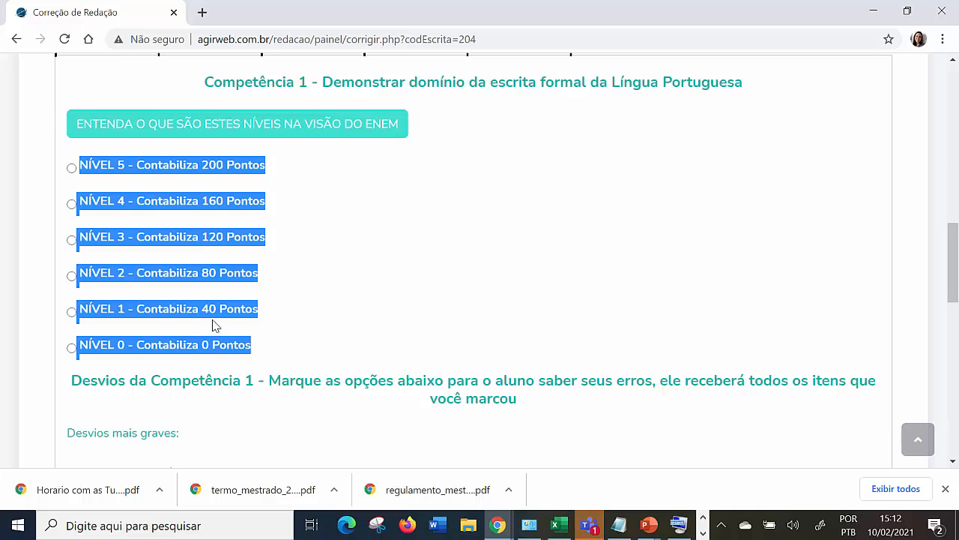
{"action": "scroll", "coordinate": [215, 330], "scroll_direction": "up", "scroll_amount": 1}
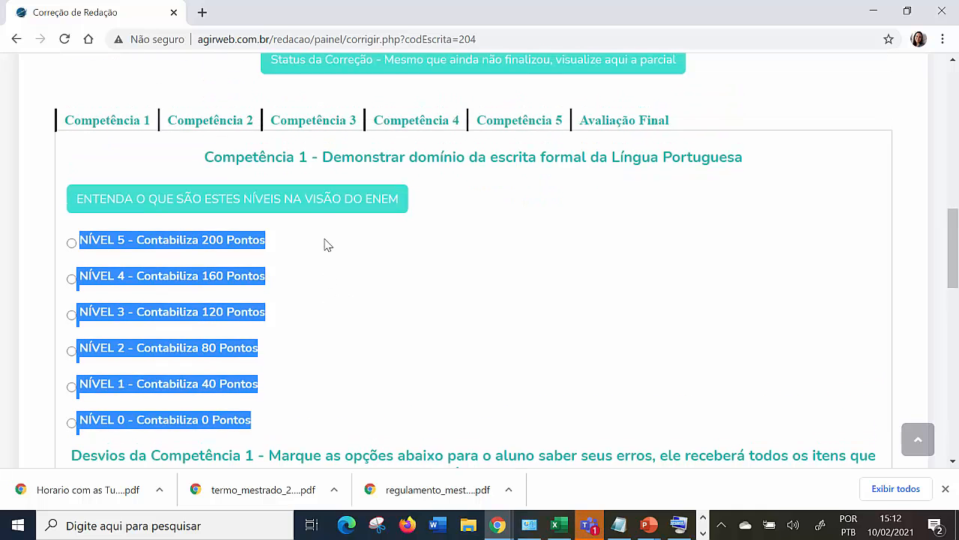
Open the ENEM explanation of the Competência 1 levels and read the language-mastery descriptions from Nível 0 to Nível 5.
{"action": "left_click", "coordinate": [315, 203]}
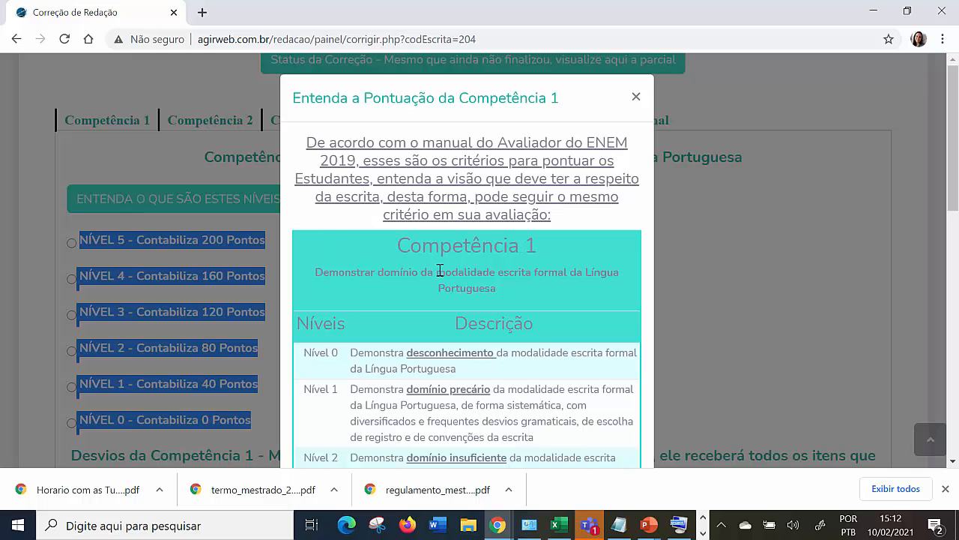
{"action": "scroll", "coordinate": [441, 270], "scroll_direction": "down", "scroll_amount": 2}
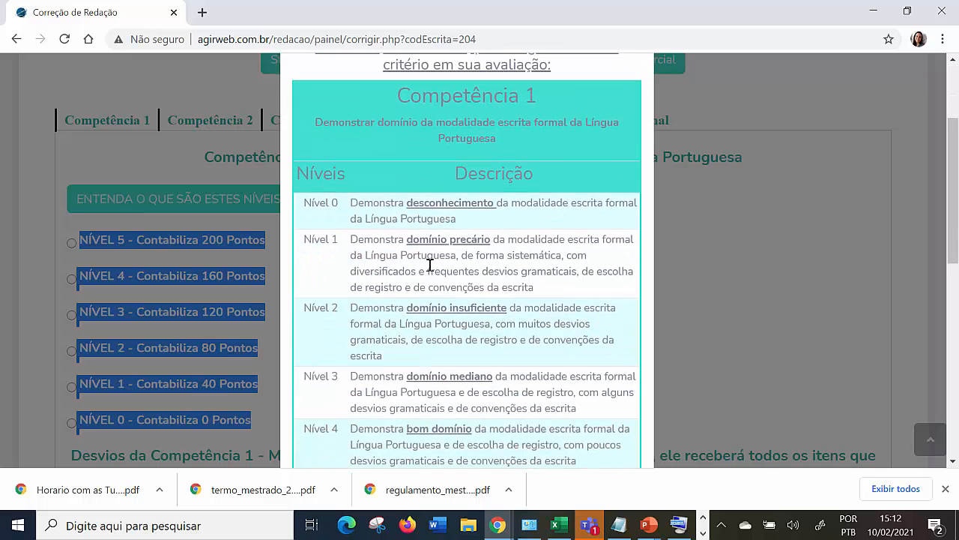
{"action": "left_click", "coordinate": [337, 210]}
{"action": "scroll", "coordinate": [337, 210], "scroll_direction": "down", "scroll_amount": 2}
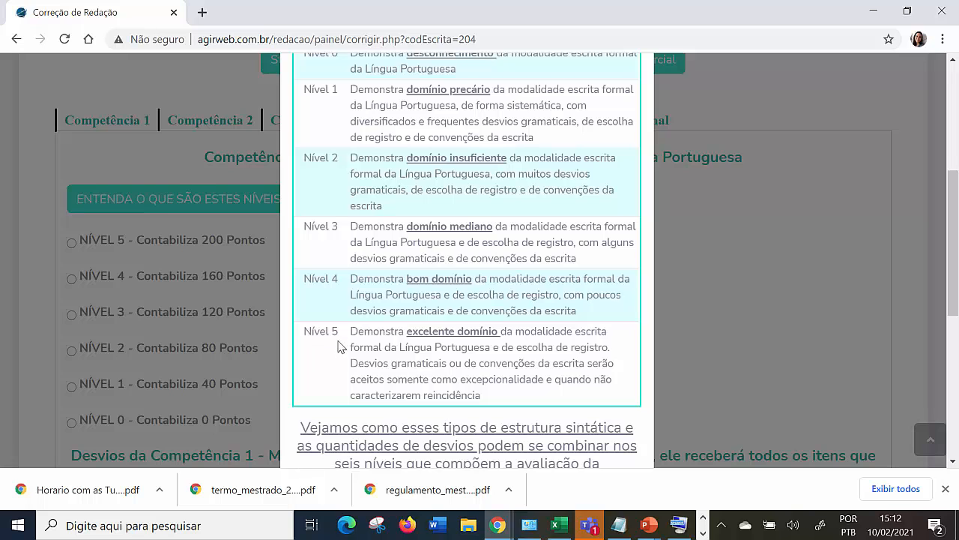
{"action": "scroll", "coordinate": [337, 344], "scroll_direction": "up", "scroll_amount": 2}
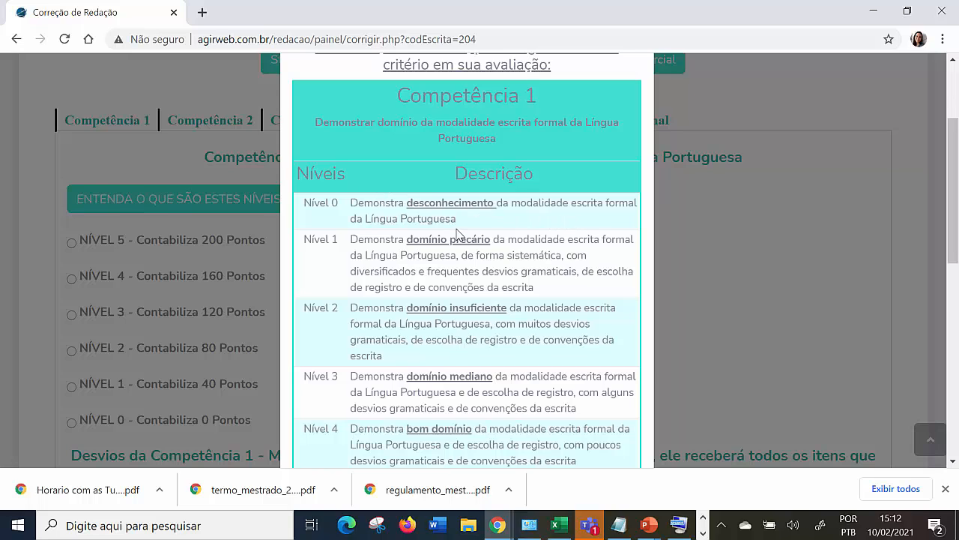
{"action": "triple_click", "coordinate": [420, 219]}
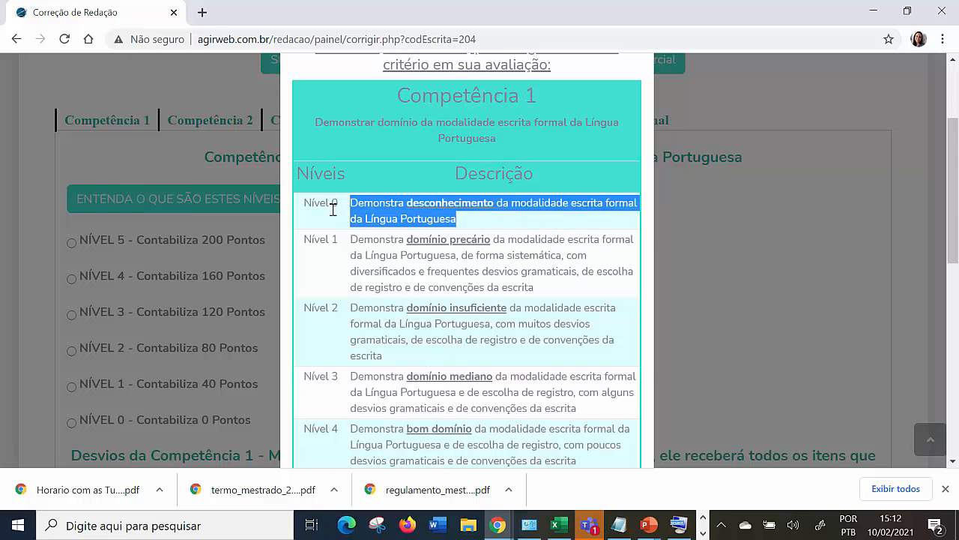
{"action": "left_click_drag", "start_coordinate": [356, 244], "coordinate": [507, 272]}
{"action": "scroll", "coordinate": [477, 338], "scroll_direction": "down", "scroll_amount": 2}
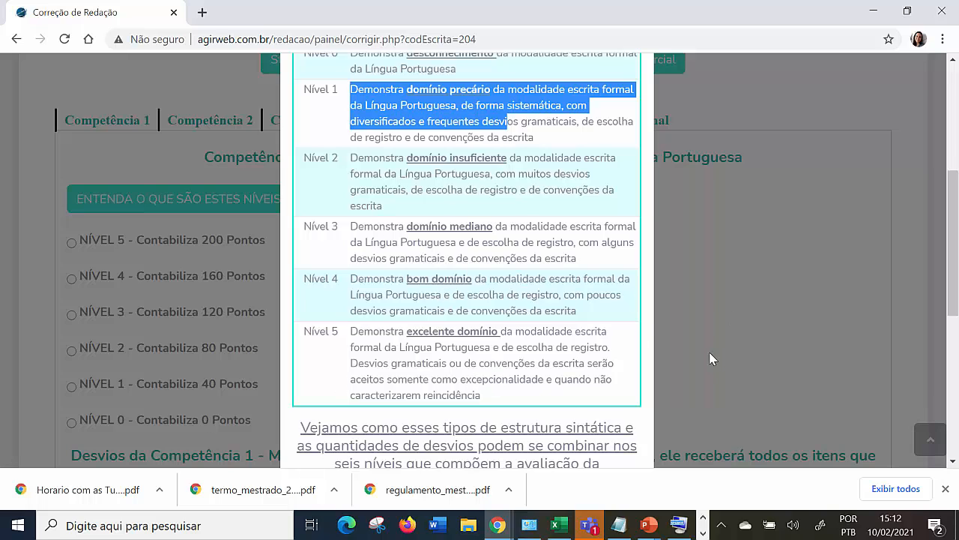
{"action": "scroll", "coordinate": [558, 360], "scroll_direction": "down", "scroll_amount": 1}
{"action": "scroll", "coordinate": [554, 348], "scroll_direction": "up", "scroll_amount": 3}
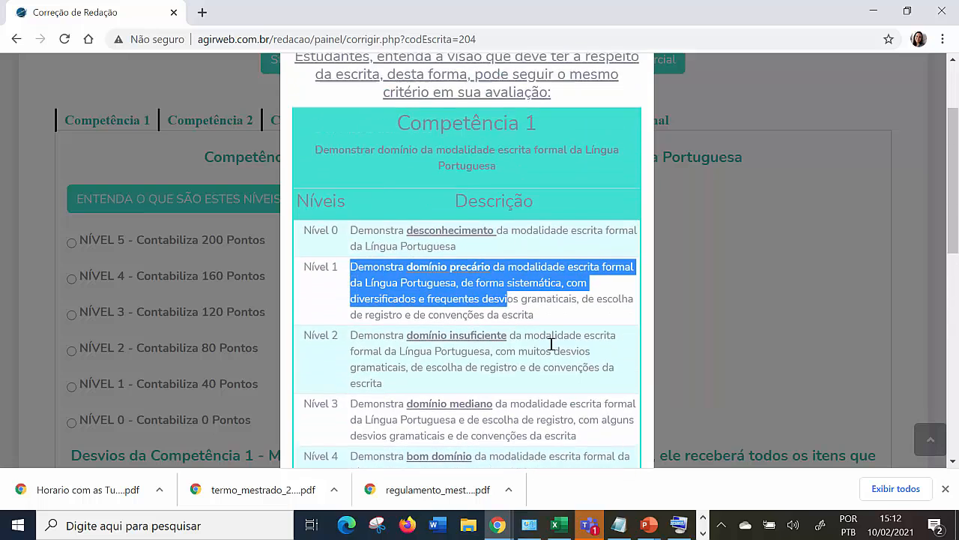
{"action": "scroll", "coordinate": [552, 343], "scroll_direction": "up", "scroll_amount": 1}
{"action": "scroll", "coordinate": [322, 229], "scroll_direction": "down", "scroll_amount": 2}
{"action": "left_click", "coordinate": [351, 203]}
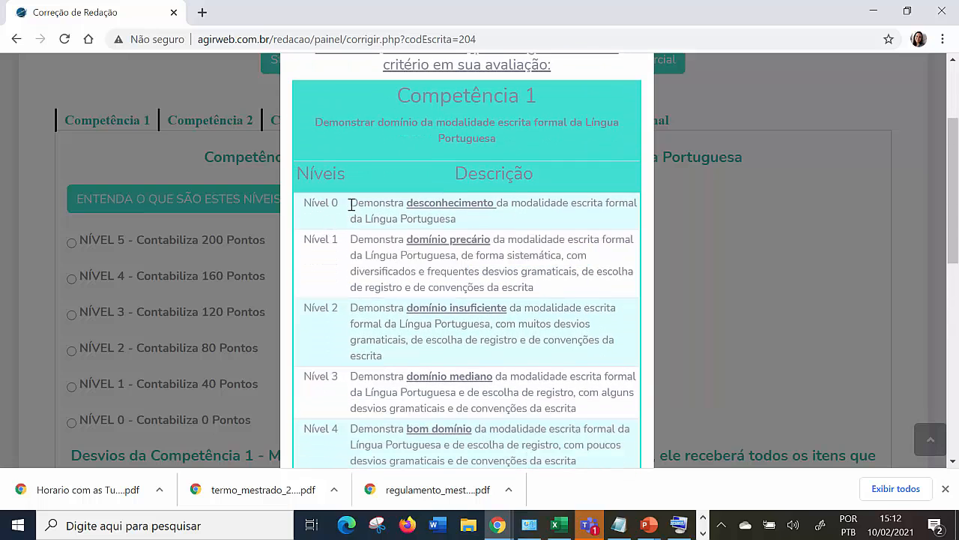
{"action": "left_click_drag", "start_coordinate": [351, 204], "coordinate": [522, 379]}
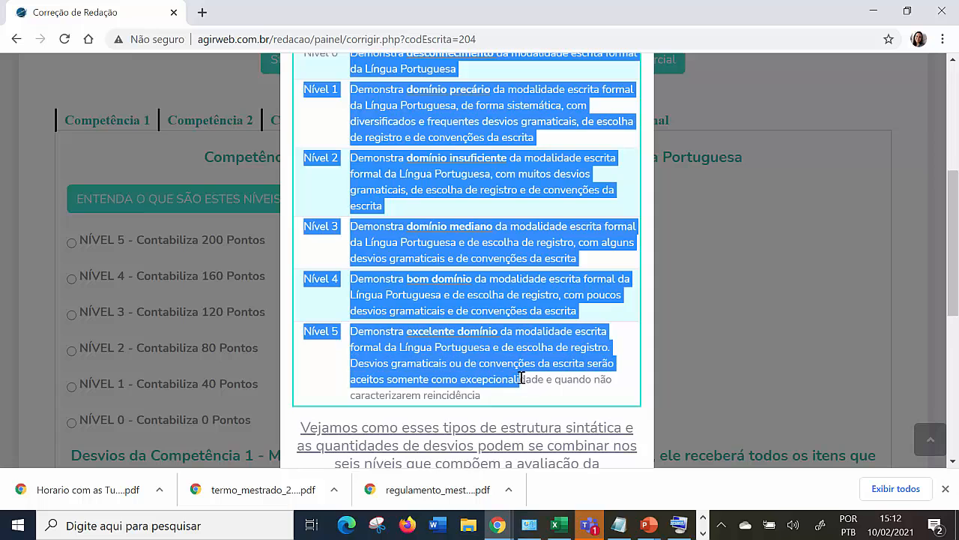
{"action": "scroll", "coordinate": [540, 367], "scroll_direction": "down", "scroll_amount": 2}
{"action": "scroll", "coordinate": [507, 349], "scroll_direction": "up", "scroll_amount": 5}
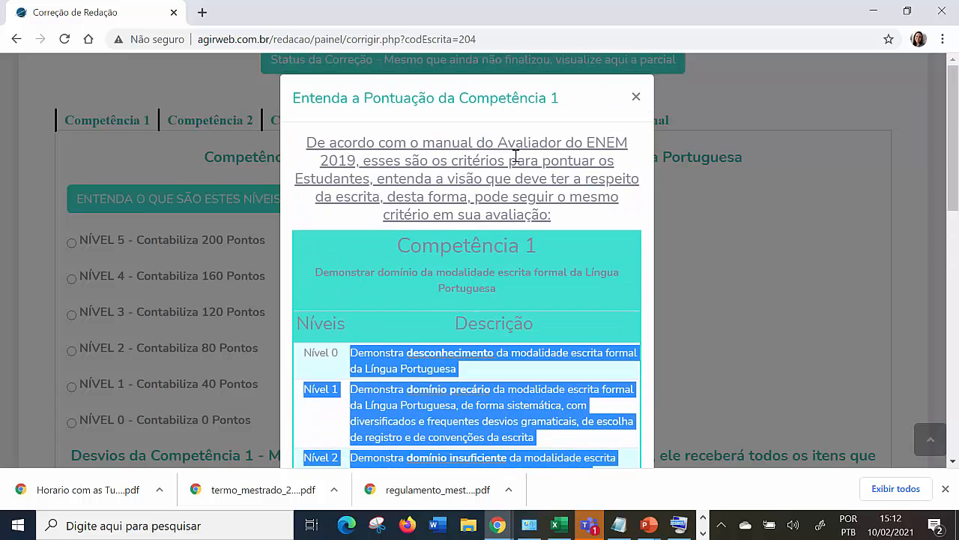
{"action": "scroll", "coordinate": [545, 300], "scroll_direction": "down", "scroll_amount": 7}
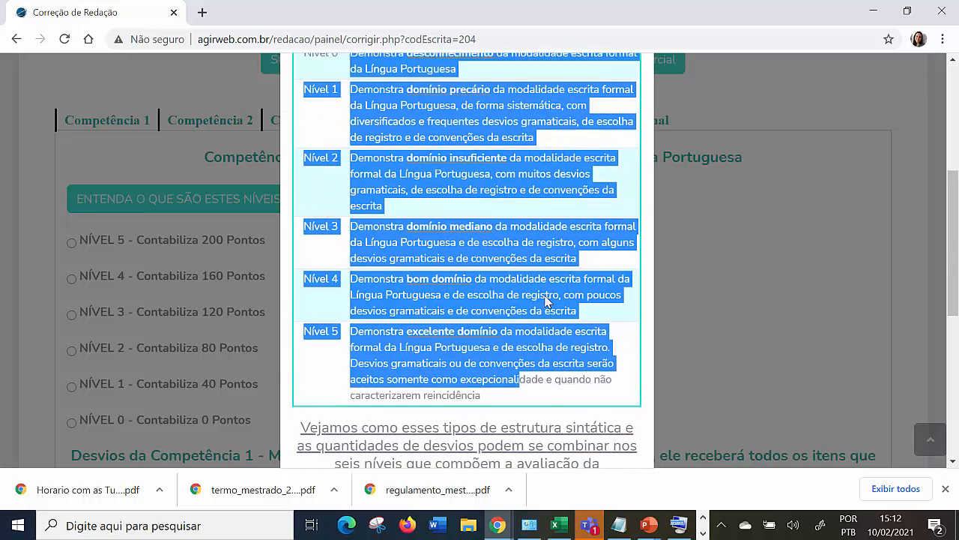
Compare the language-mastery descriptions with the table of syntactic structure and deviations per level, and close the Competência 1 explanation.
{"action": "scroll", "coordinate": [545, 300], "scroll_direction": "down", "scroll_amount": 3}
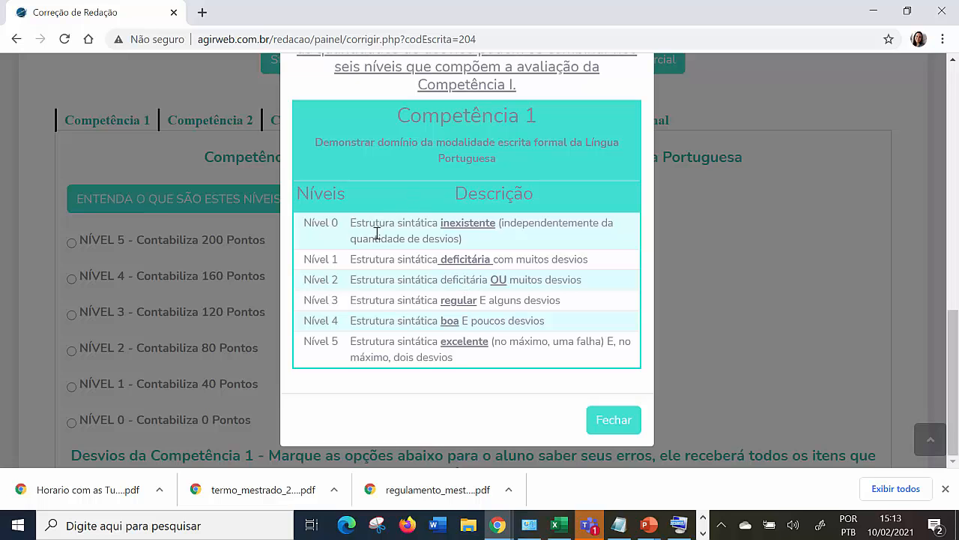
{"action": "scroll", "coordinate": [445, 331], "scroll_direction": "up", "scroll_amount": 5}
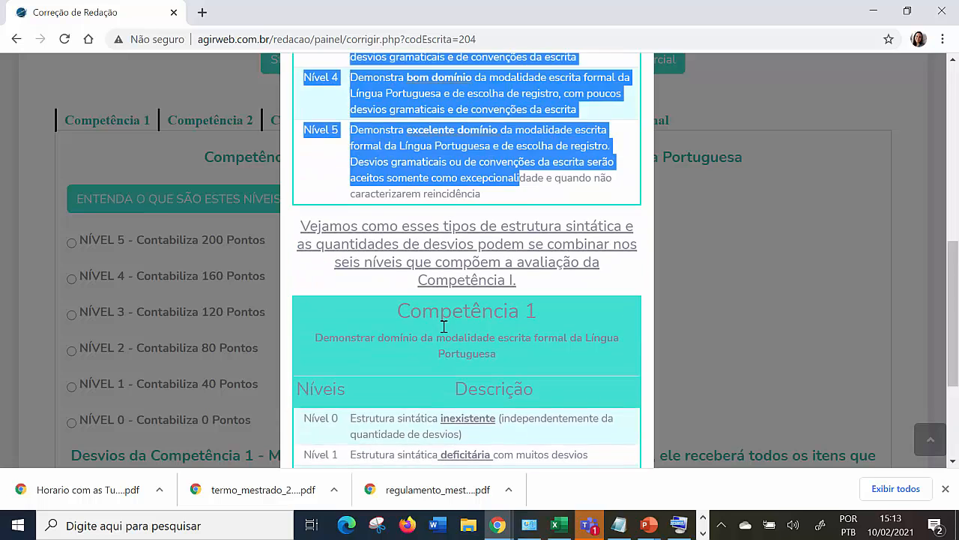
{"action": "scroll", "coordinate": [445, 329], "scroll_direction": "up", "scroll_amount": 4}
{"action": "scroll", "coordinate": [444, 323], "scroll_direction": "down", "scroll_amount": 2}
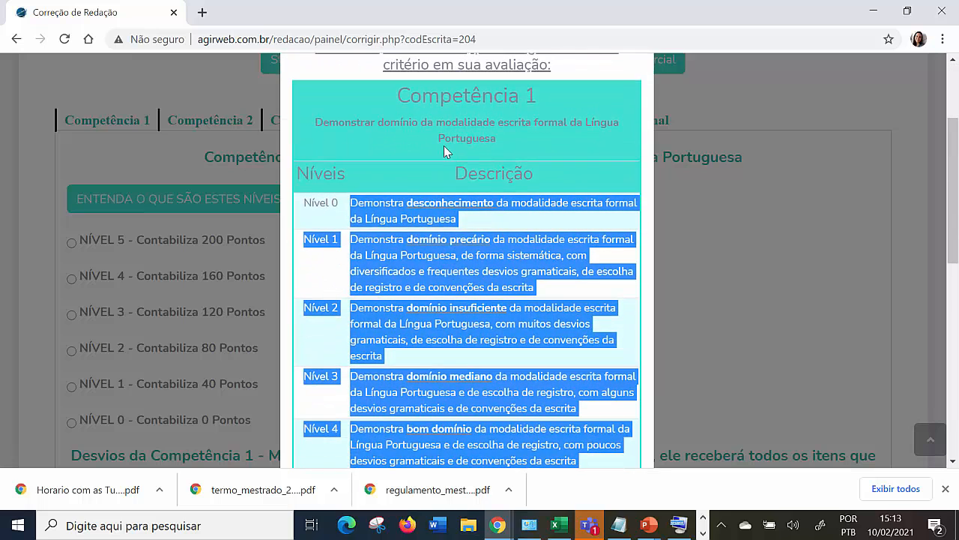
{"action": "scroll", "coordinate": [563, 203], "scroll_direction": "down", "scroll_amount": 3}
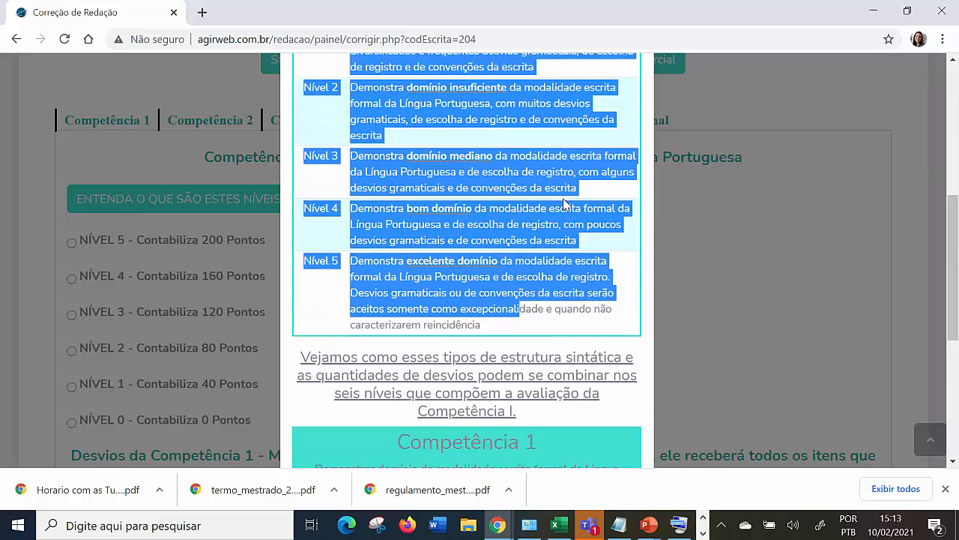
{"action": "scroll", "coordinate": [563, 204], "scroll_direction": "down", "scroll_amount": 3}
{"action": "scroll", "coordinate": [405, 278], "scroll_direction": "down", "scroll_amount": 1}
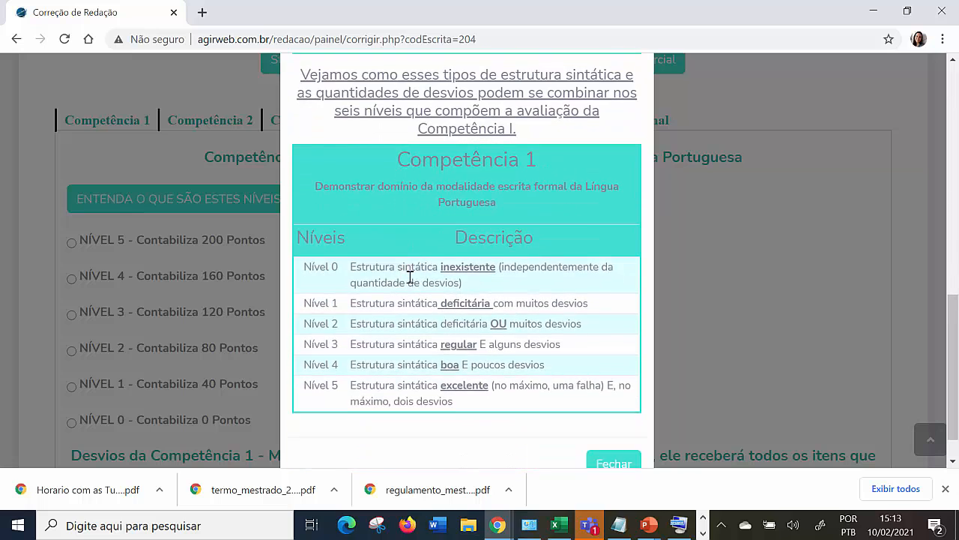
{"action": "left_click_drag", "start_coordinate": [349, 248], "coordinate": [482, 277]}
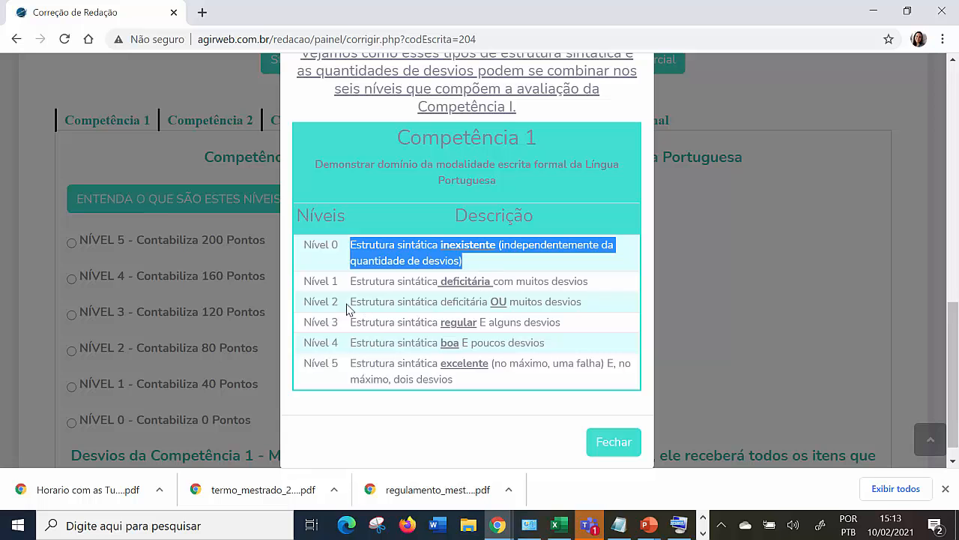
{"action": "scroll", "coordinate": [493, 285], "scroll_direction": "up", "scroll_amount": 8}
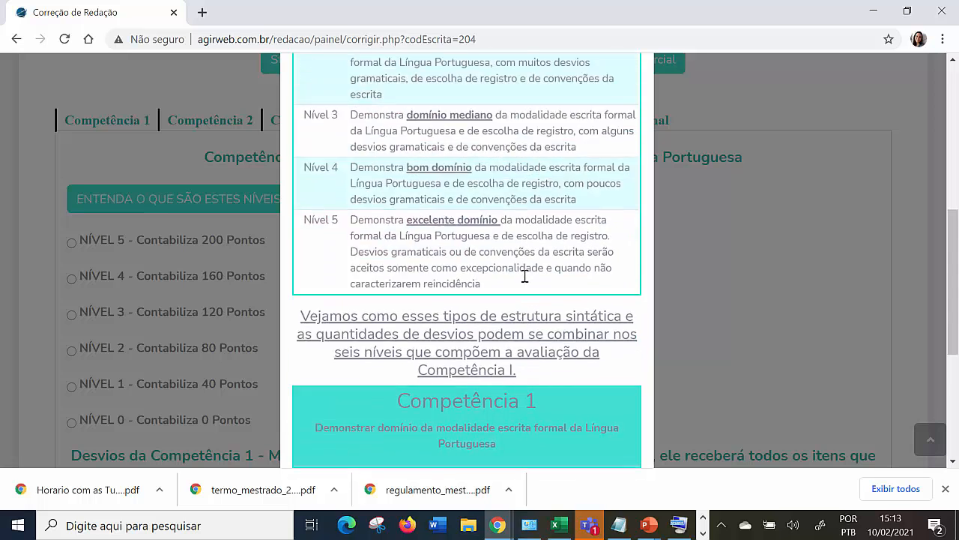
{"action": "scroll", "coordinate": [440, 229], "scroll_direction": "down", "scroll_amount": 7}
{"action": "scroll", "coordinate": [517, 298], "scroll_direction": "down", "scroll_amount": 2}
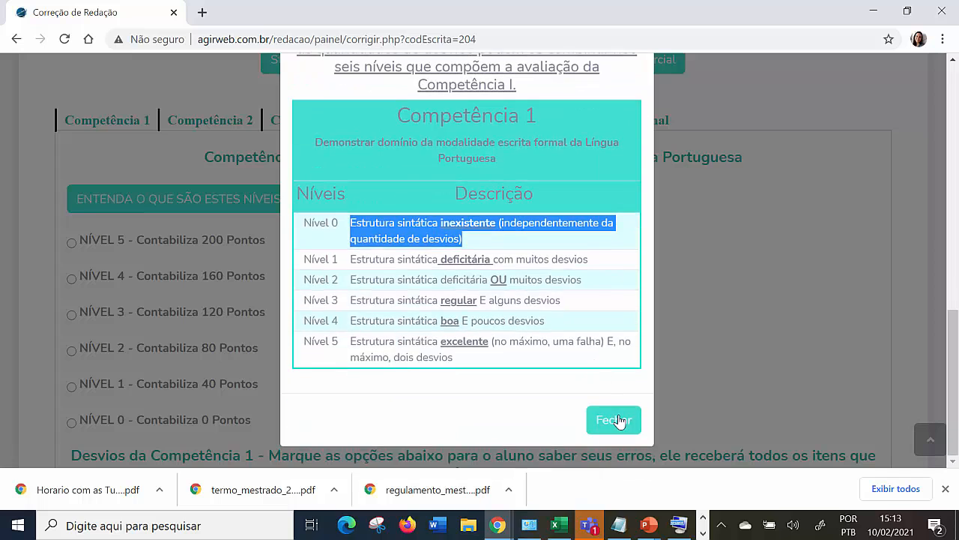
{"action": "left_click", "coordinate": [615, 419]}
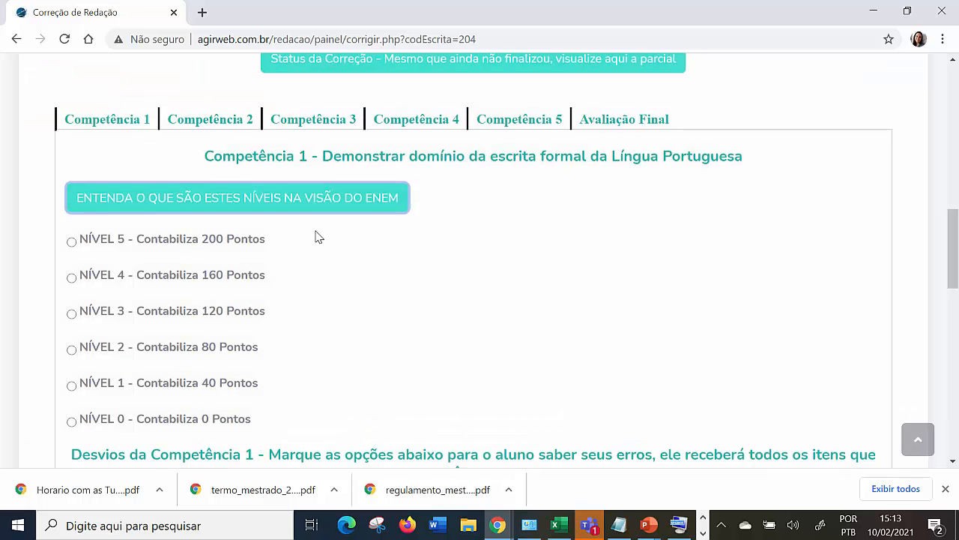
Dismiss the chat notification that covers part of the Competência 1 evaluation.
{"action": "scroll", "coordinate": [225, 225], "scroll_direction": "down", "scroll_amount": 1}
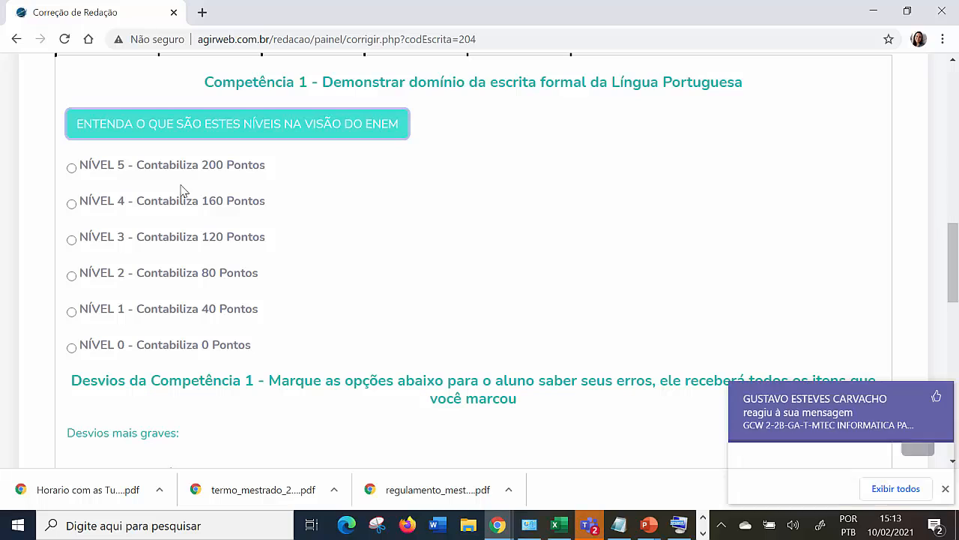
{"action": "left_click", "coordinate": [936, 396]}
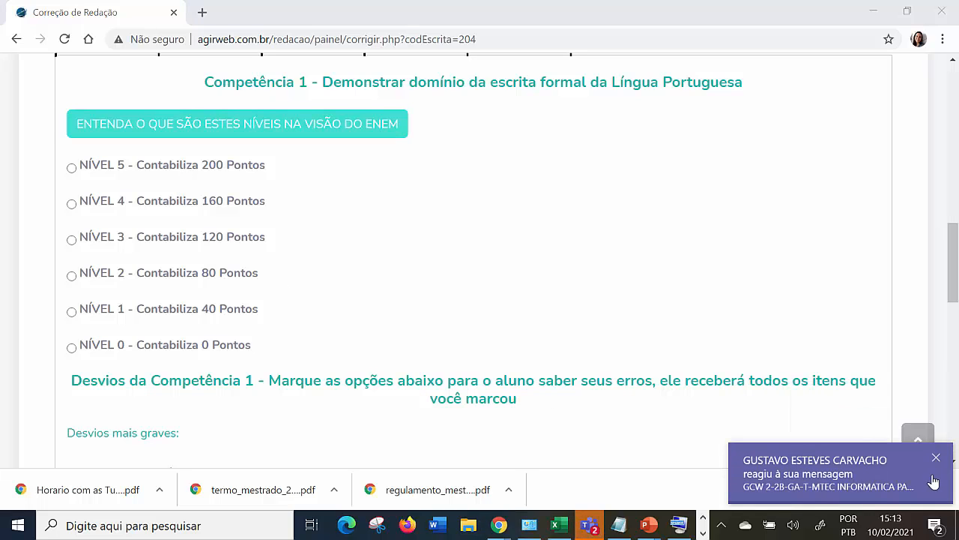
{"action": "left_click", "coordinate": [936, 456]}
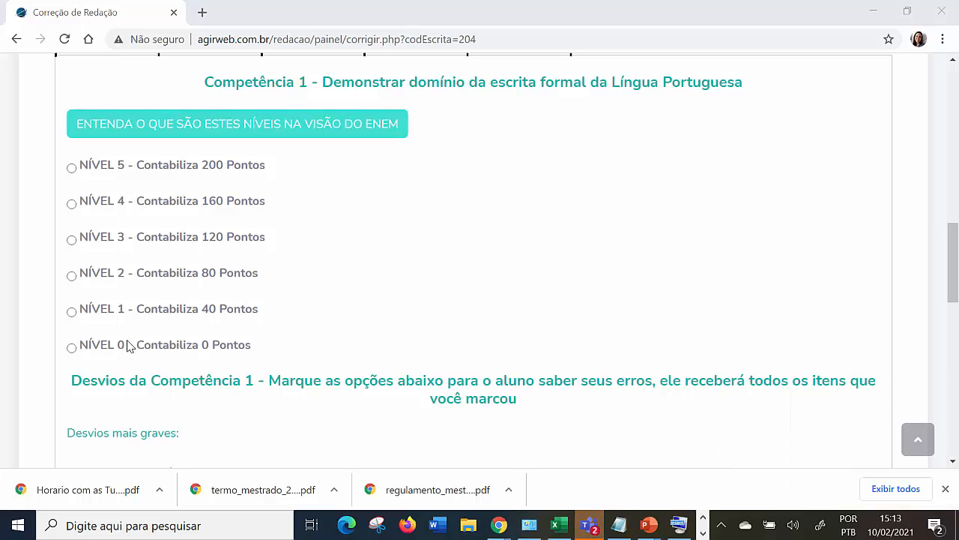
Recheck the essay text and assign Nível 3 (120 points) to Competência 1.
{"action": "scroll", "coordinate": [138, 321], "scroll_direction": "up", "scroll_amount": 2}
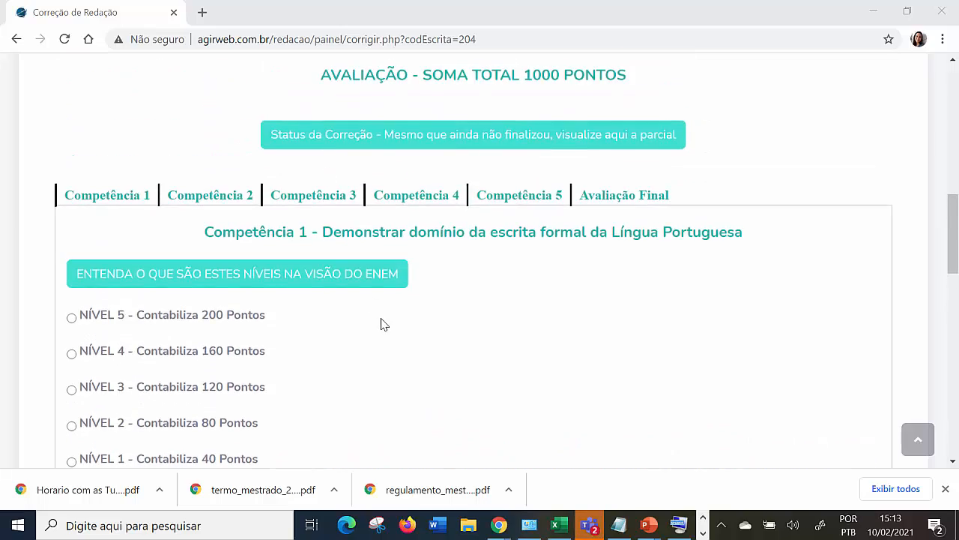
{"action": "scroll", "coordinate": [443, 311], "scroll_direction": "up", "scroll_amount": 10}
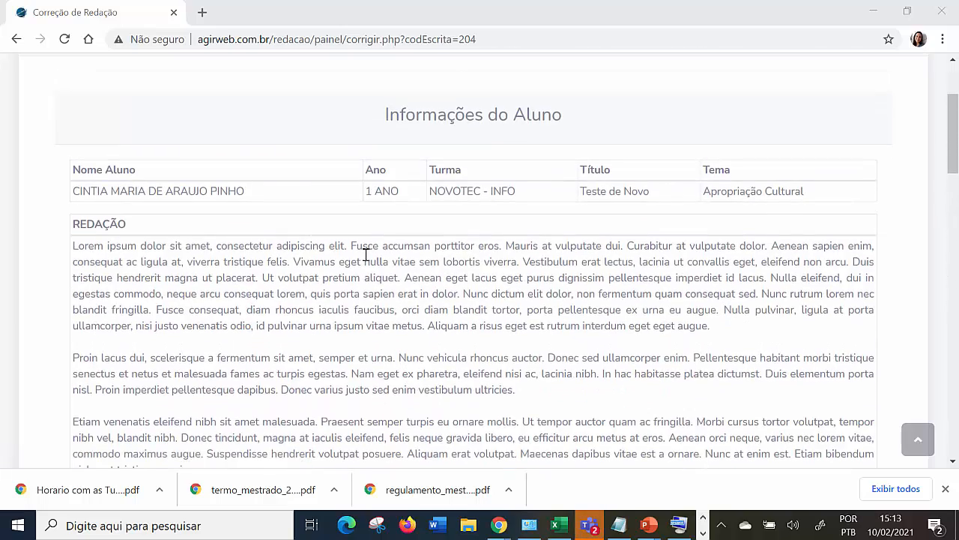
{"action": "scroll", "coordinate": [420, 319], "scroll_direction": "down", "scroll_amount": 12}
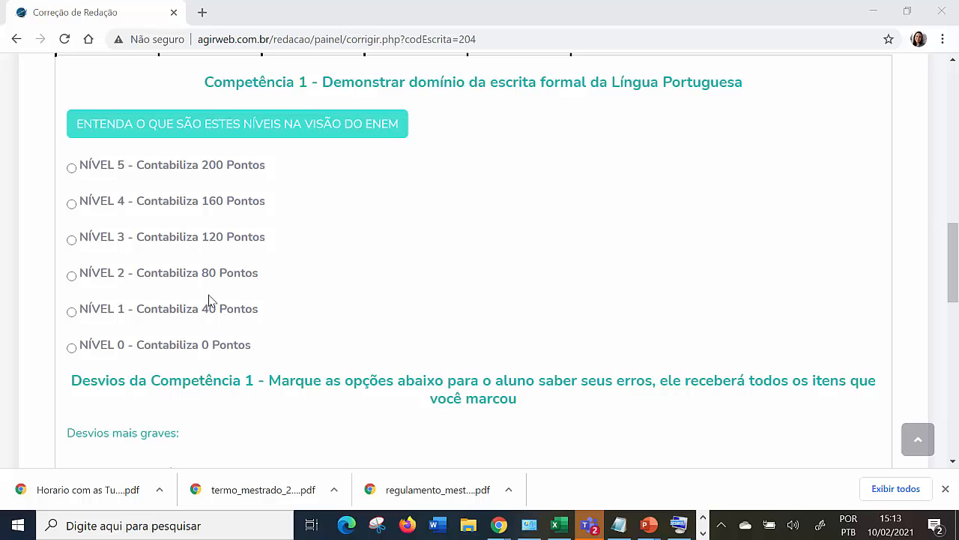
{"action": "left_click", "coordinate": [72, 240]}
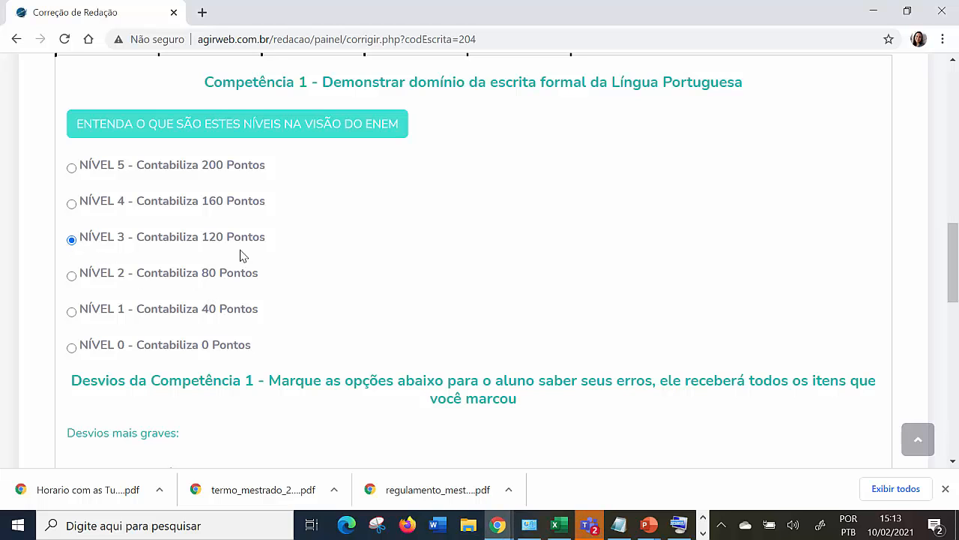
{"action": "scroll", "coordinate": [227, 250], "scroll_direction": "down", "scroll_amount": 2}
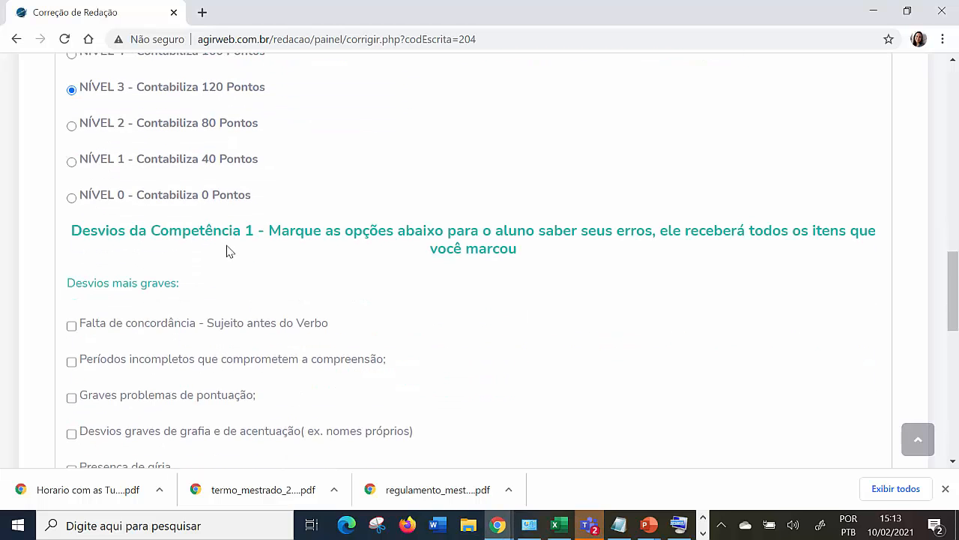
Mark the Competência 1 deviations for slang, commas separating subject, verb and objects, and missing agreement in the synthetic passive.
{"action": "scroll", "coordinate": [228, 250], "scroll_direction": "down", "scroll_amount": 3}
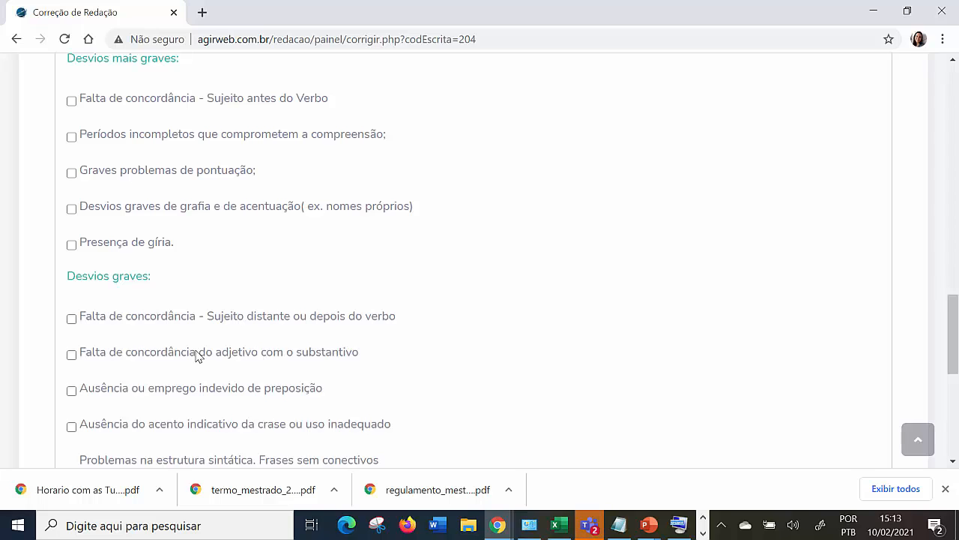
{"action": "left_click", "coordinate": [72, 245]}
{"action": "scroll", "coordinate": [195, 295], "scroll_direction": "down", "scroll_amount": 3}
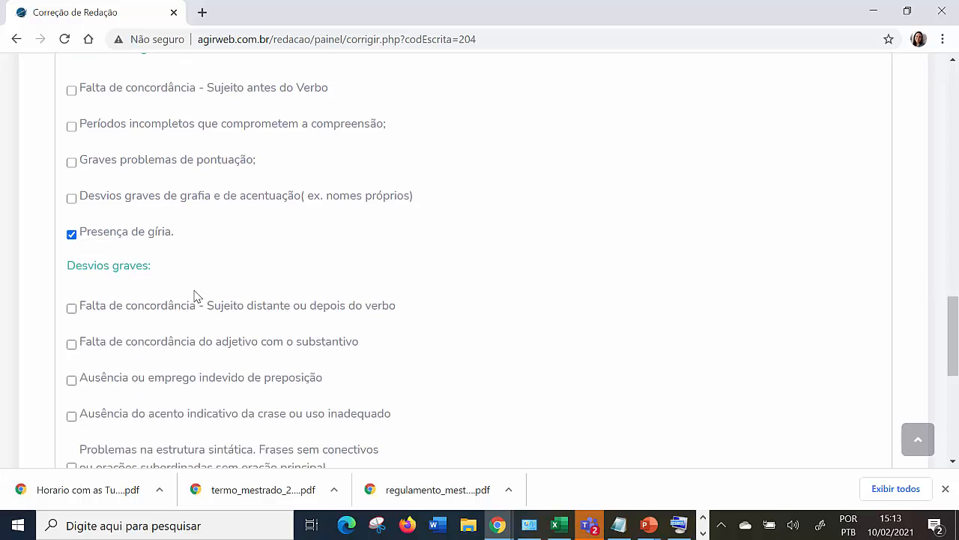
{"action": "left_click", "coordinate": [71, 339]}
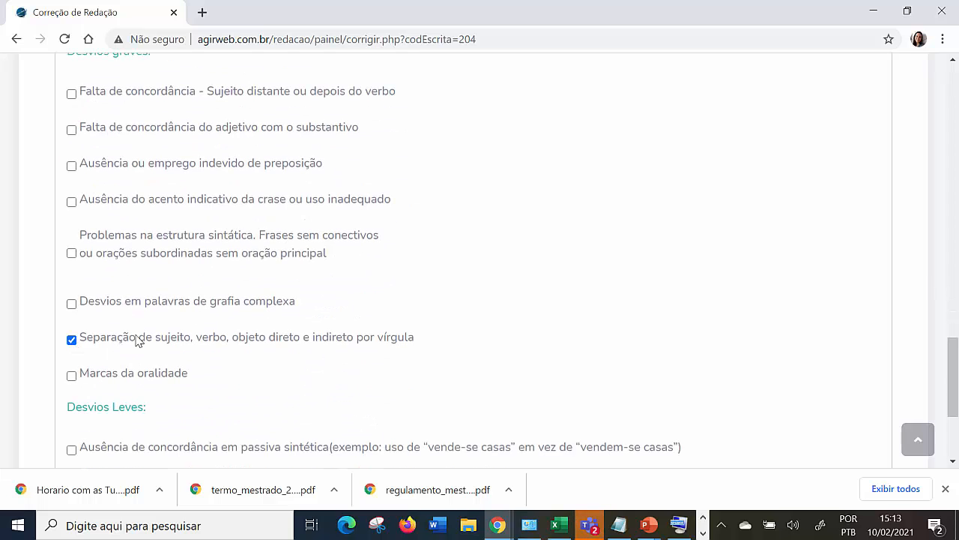
{"action": "scroll", "coordinate": [140, 338], "scroll_direction": "down", "scroll_amount": 2}
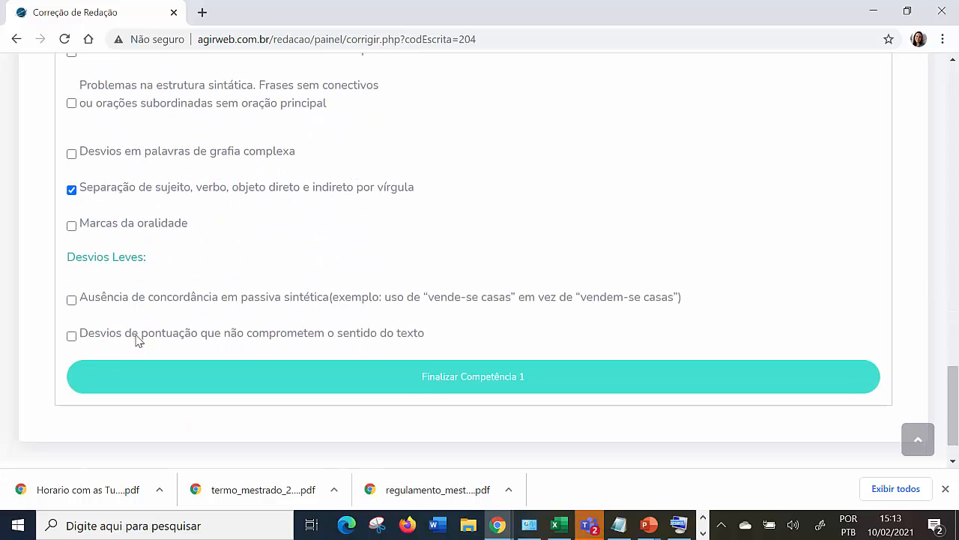
{"action": "left_click", "coordinate": [71, 300]}
Review the marked Competência 1 deviations, finalize Competência 1 and acknowledge the update.
{"action": "scroll", "coordinate": [584, 345], "scroll_direction": "up", "scroll_amount": 1}
{"action": "scroll", "coordinate": [495, 322], "scroll_direction": "up", "scroll_amount": 4}
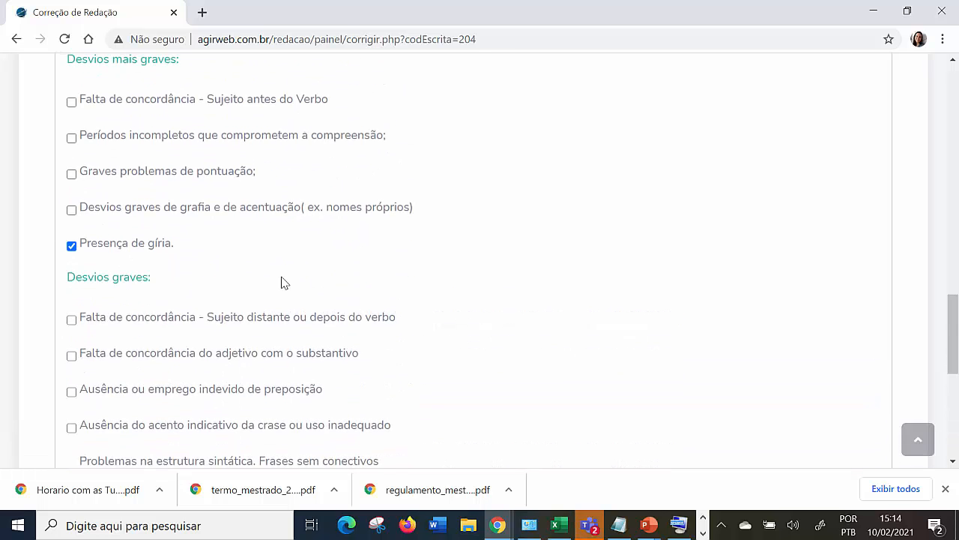
{"action": "scroll", "coordinate": [282, 282], "scroll_direction": "up", "scroll_amount": 1}
{"action": "scroll", "coordinate": [282, 282], "scroll_direction": "down", "scroll_amount": 9}
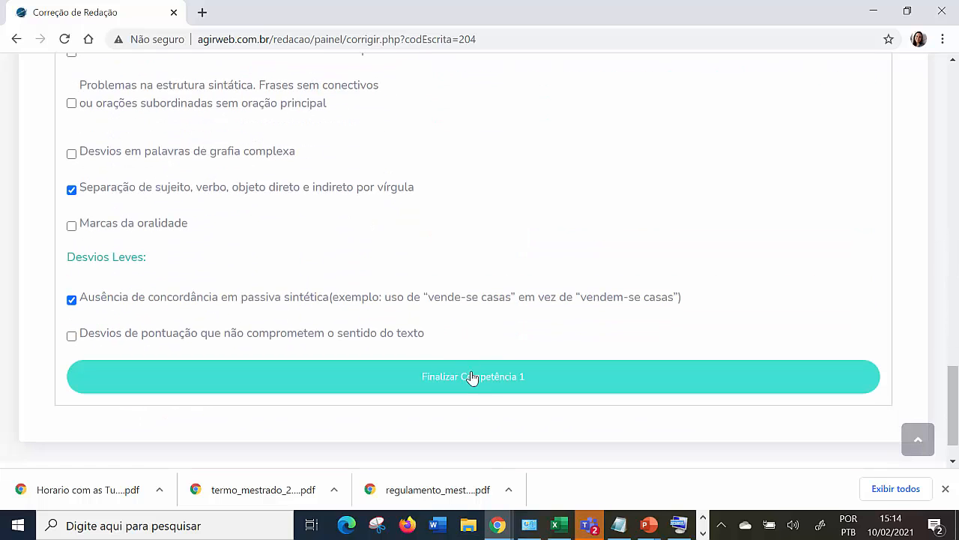
{"action": "left_click", "coordinate": [472, 382]}
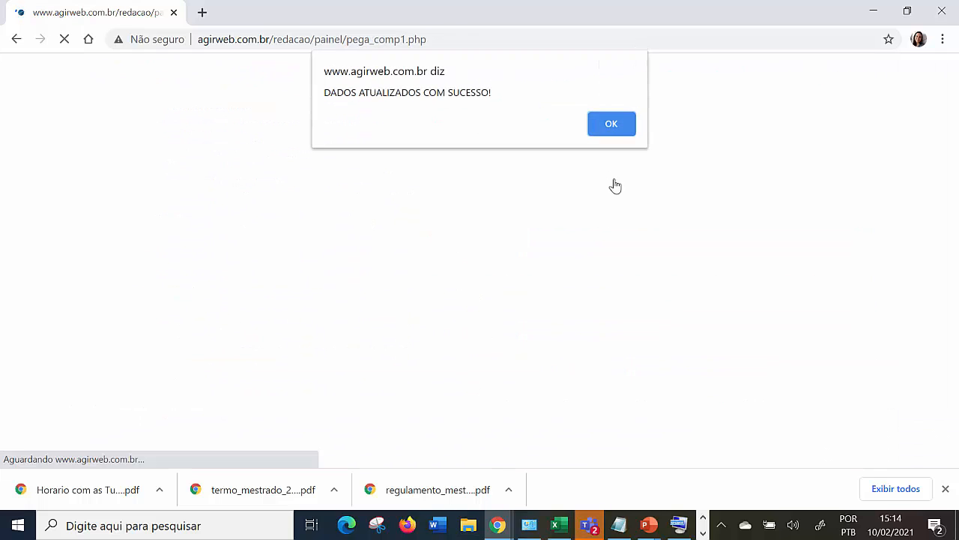
{"action": "left_click", "coordinate": [611, 124]}
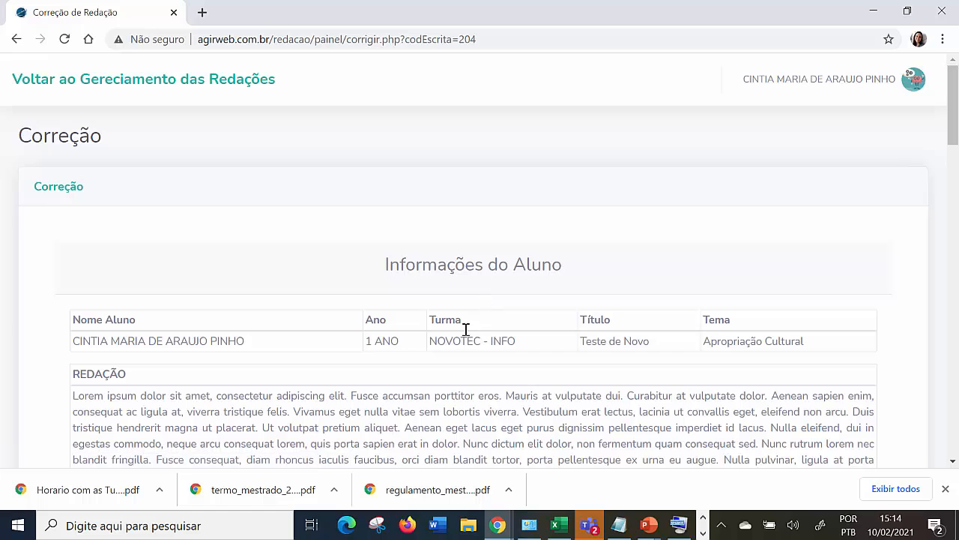
Open the partial correction status and compare the Competência 1 score with the scores of the other competencies.
{"action": "scroll", "coordinate": [464, 330], "scroll_direction": "down", "scroll_amount": 3}
{"action": "scroll", "coordinate": [465, 329], "scroll_direction": "down", "scroll_amount": 4}
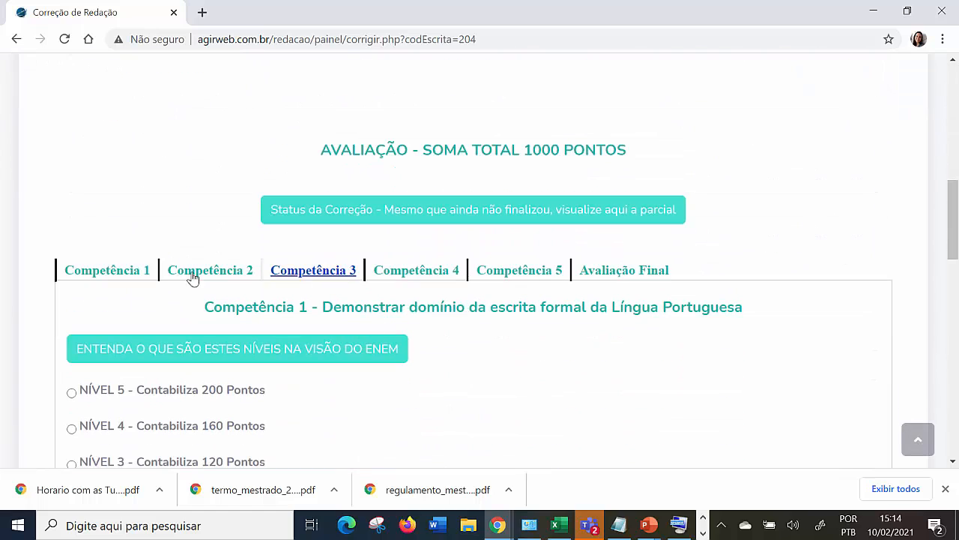
{"action": "left_click", "coordinate": [504, 216]}
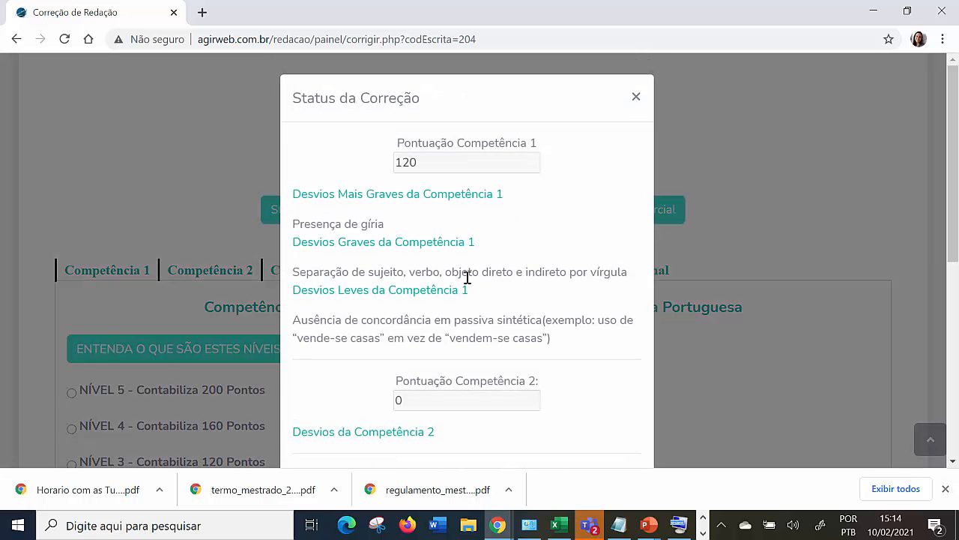
{"action": "scroll", "coordinate": [466, 230], "scroll_direction": "down", "scroll_amount": 2}
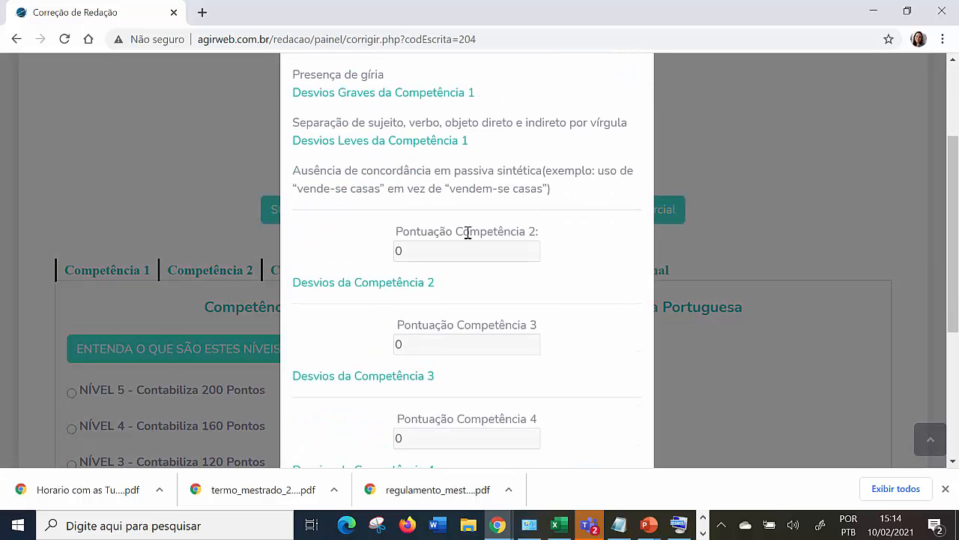
{"action": "scroll", "coordinate": [463, 214], "scroll_direction": "up", "scroll_amount": 2}
{"action": "left_click_drag", "start_coordinate": [419, 164], "coordinate": [396, 167]}
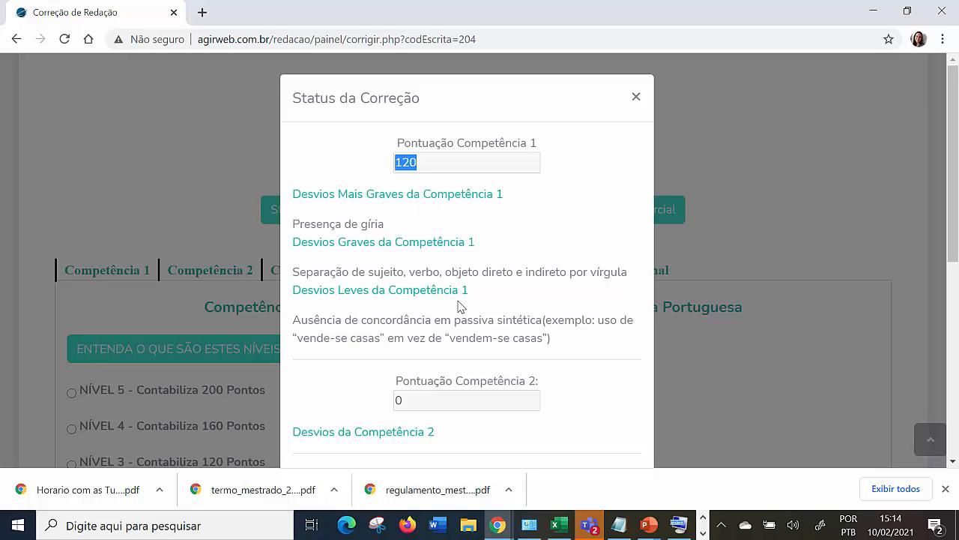
{"action": "scroll", "coordinate": [460, 305], "scroll_direction": "down", "scroll_amount": 3}
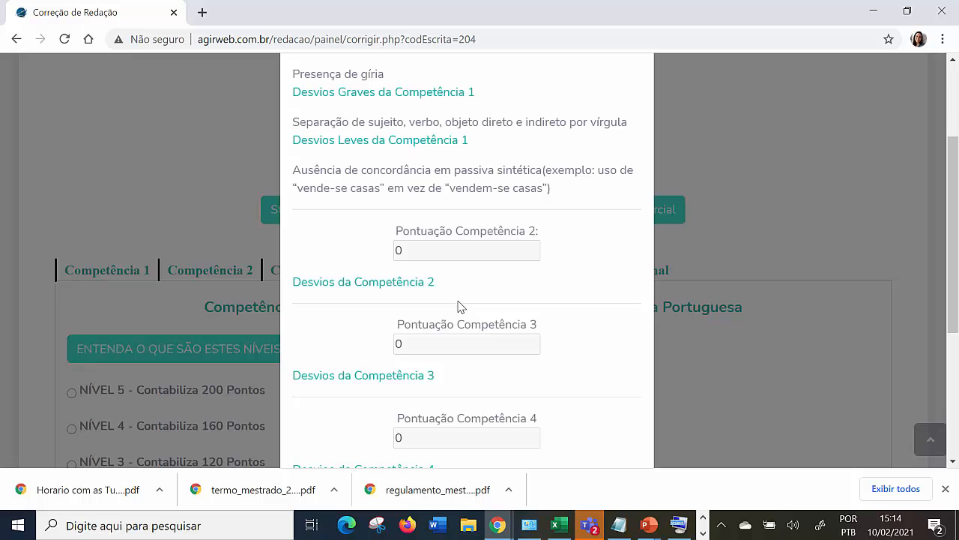
{"action": "scroll", "coordinate": [458, 300], "scroll_direction": "up", "scroll_amount": 3}
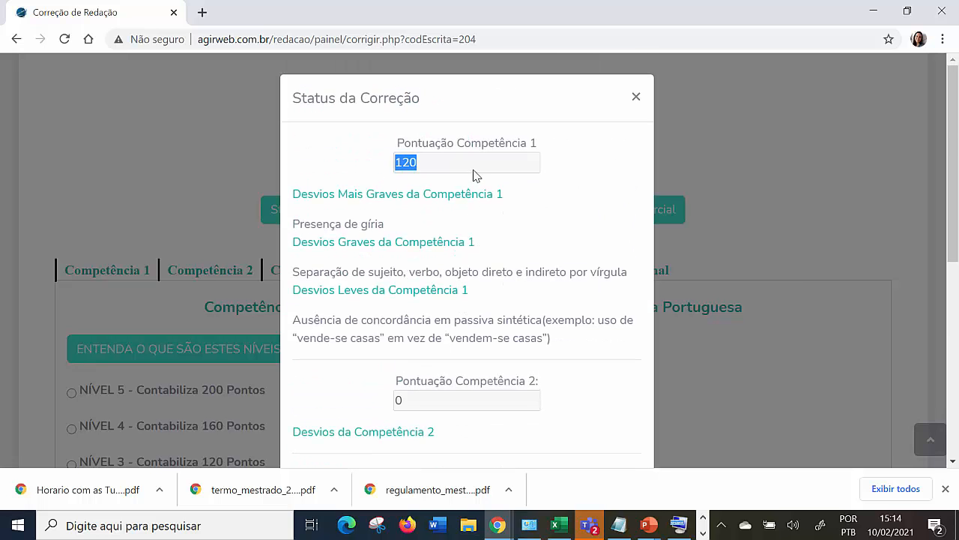
Check the suggested total below the five competency scores in the correction status.
{"action": "scroll", "coordinate": [484, 379], "scroll_direction": "down", "scroll_amount": 3}
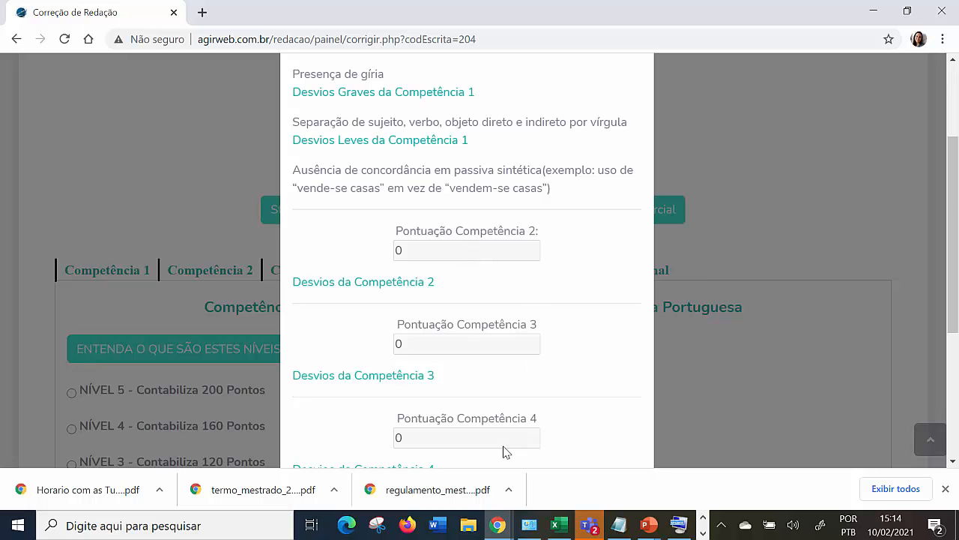
{"action": "scroll", "coordinate": [503, 450], "scroll_direction": "down", "scroll_amount": 2}
{"action": "scroll", "coordinate": [576, 448], "scroll_direction": "down", "scroll_amount": 1}
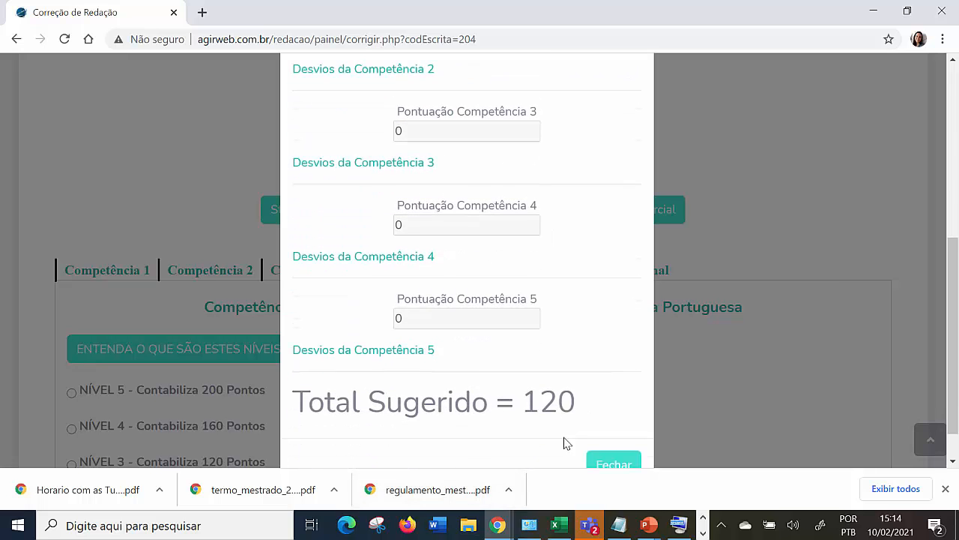
{"action": "double_click", "coordinate": [531, 395]}
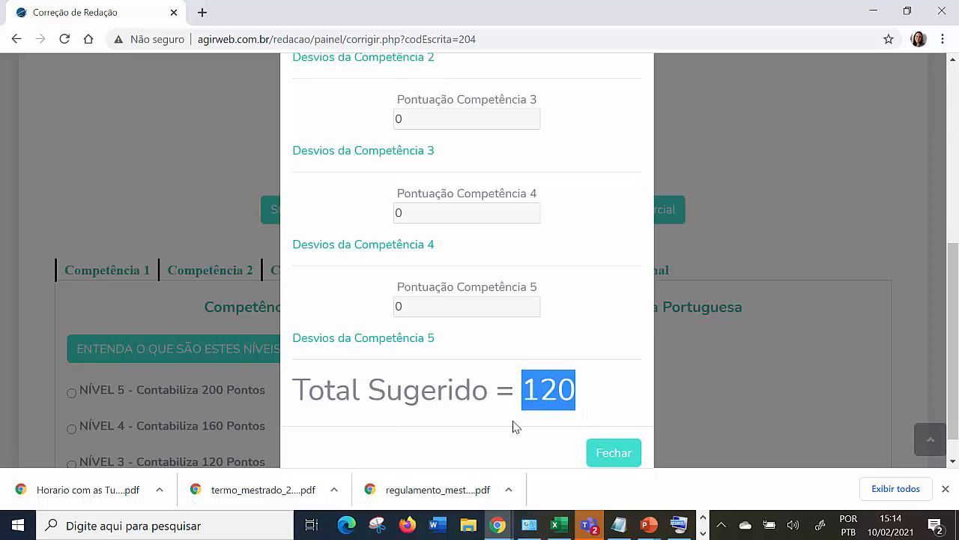
Review the most serious, serious and minor deviations listed for Competência 1, and close the correction status.
{"action": "scroll", "coordinate": [512, 419], "scroll_direction": "up", "scroll_amount": 5}
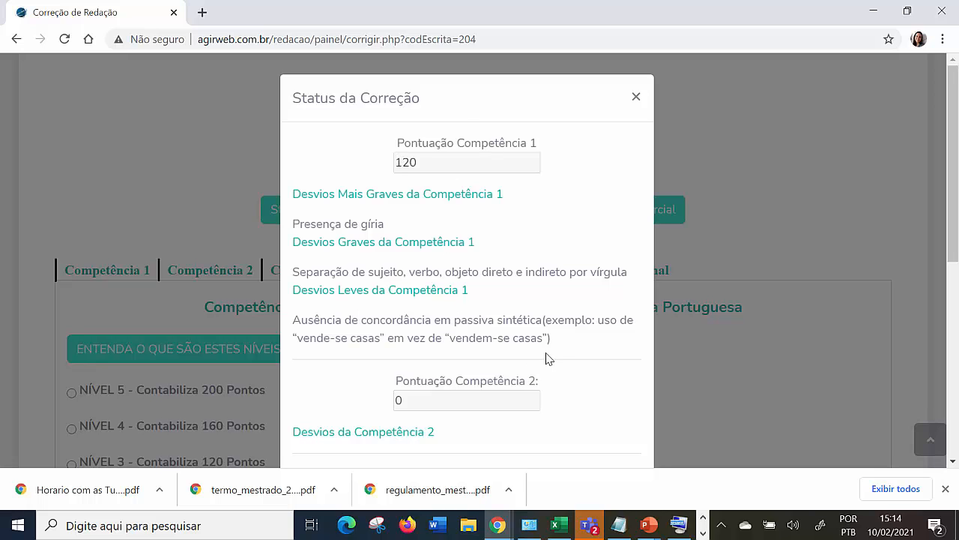
{"action": "left_click_drag", "start_coordinate": [554, 349], "coordinate": [296, 194]}
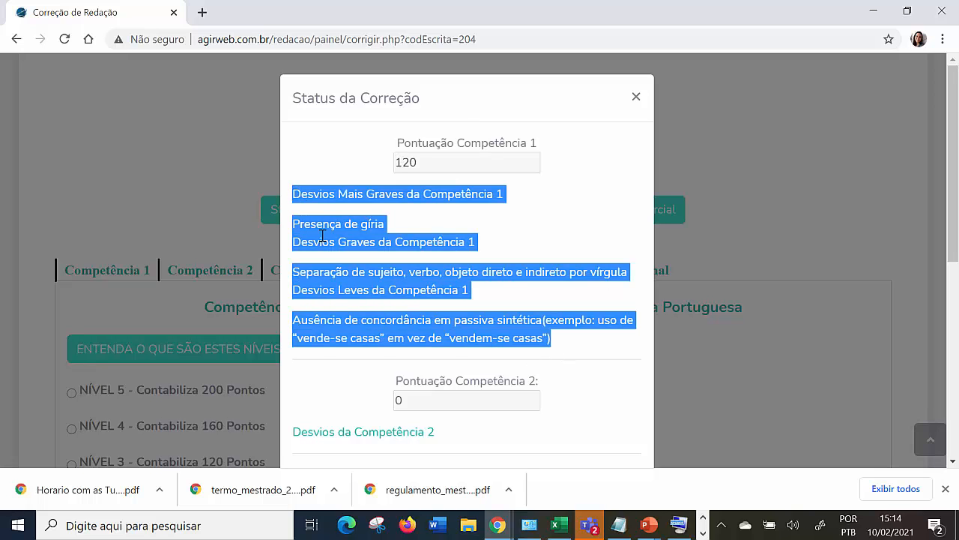
{"action": "left_click", "coordinate": [372, 256]}
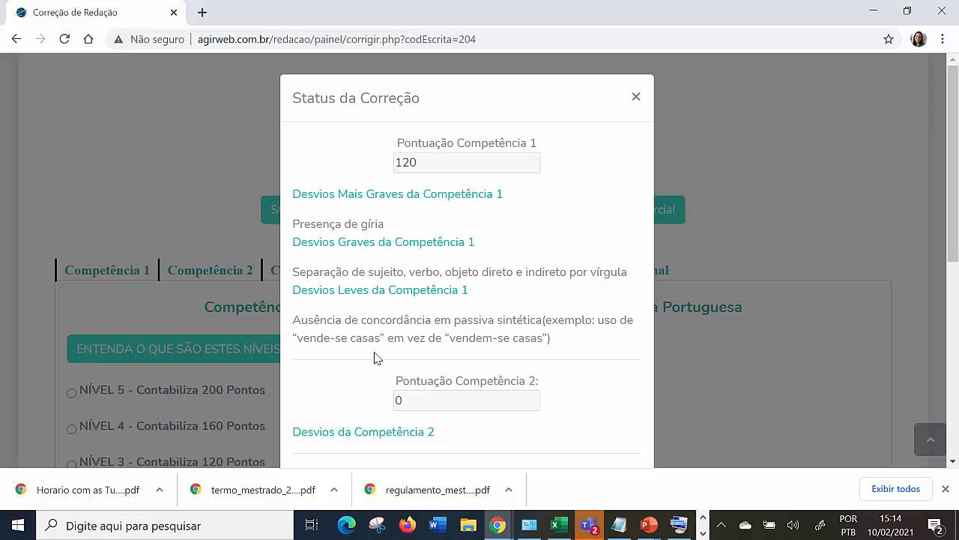
{"action": "scroll", "coordinate": [577, 292], "scroll_direction": "down", "scroll_amount": 1}
{"action": "scroll", "coordinate": [628, 122], "scroll_direction": "up", "scroll_amount": 1}
{"action": "left_click", "coordinate": [633, 98]}
In Competência 2, assign Nível 0 (0 points) and mark the deviation "Fuga Total ao Tema".
{"action": "left_click", "coordinate": [214, 275]}
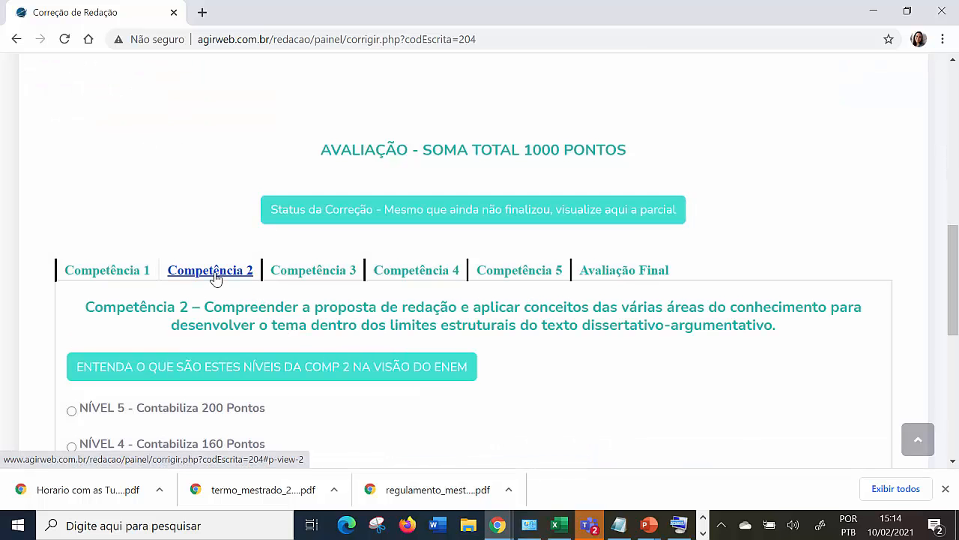
{"action": "scroll", "coordinate": [264, 273], "scroll_direction": "down", "scroll_amount": 4}
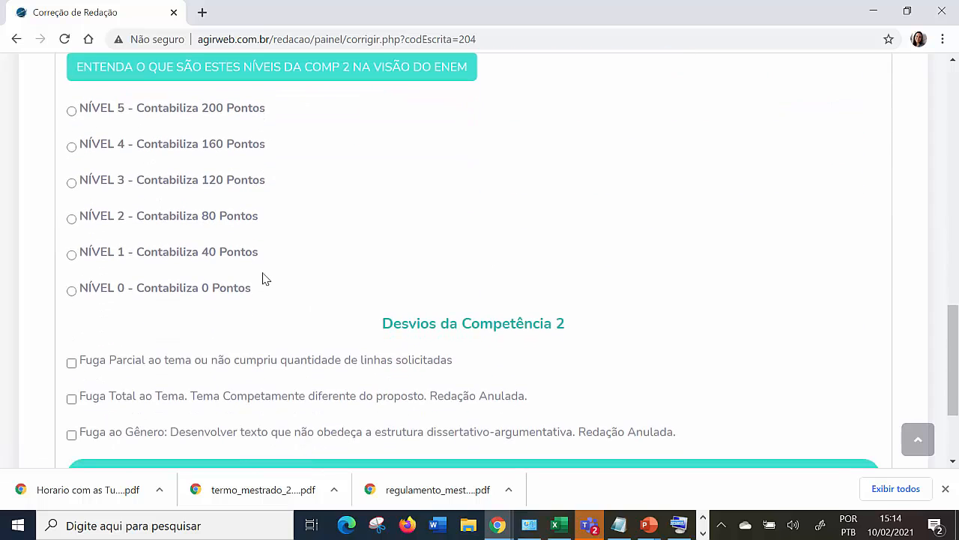
{"action": "scroll", "coordinate": [263, 278], "scroll_direction": "down", "scroll_amount": 1}
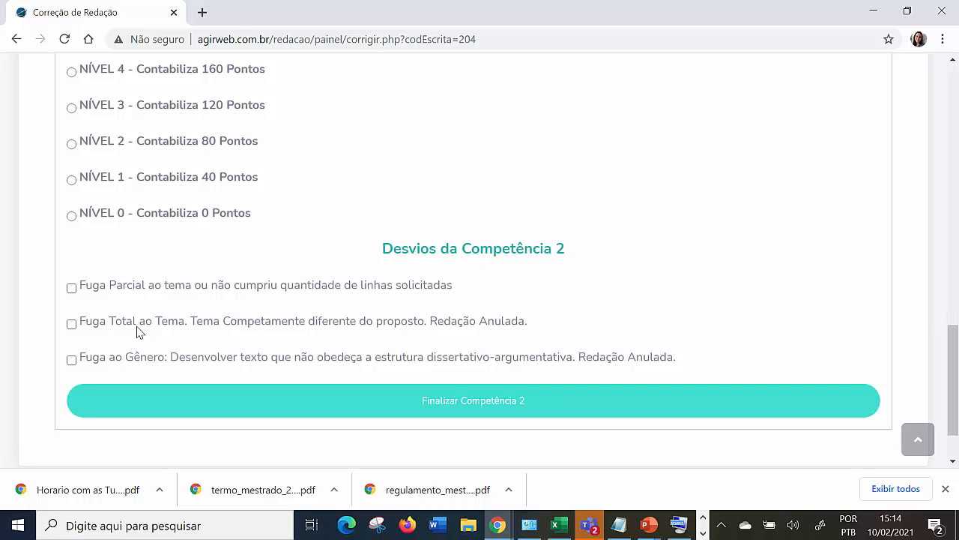
{"action": "left_click_drag", "start_coordinate": [81, 321], "coordinate": [536, 342]}
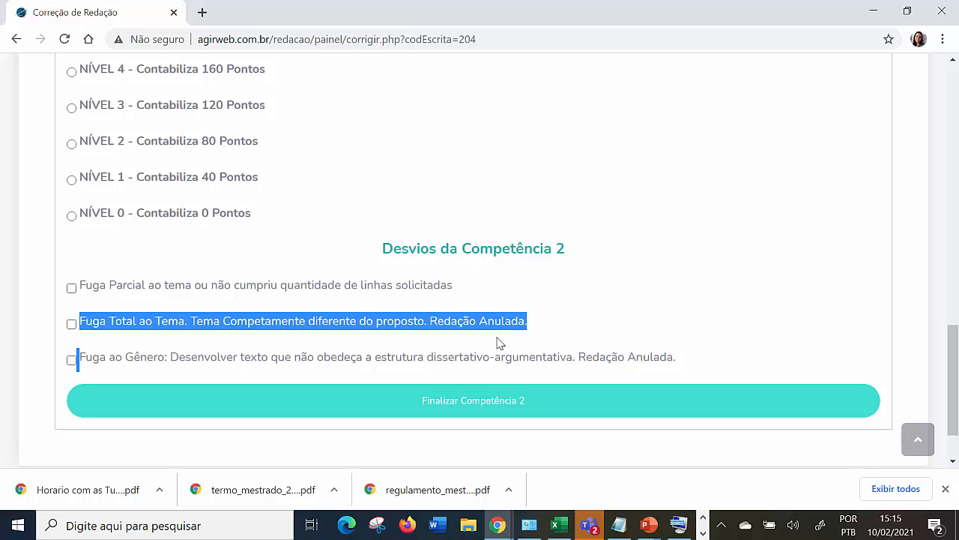
{"action": "left_click", "coordinate": [72, 216]}
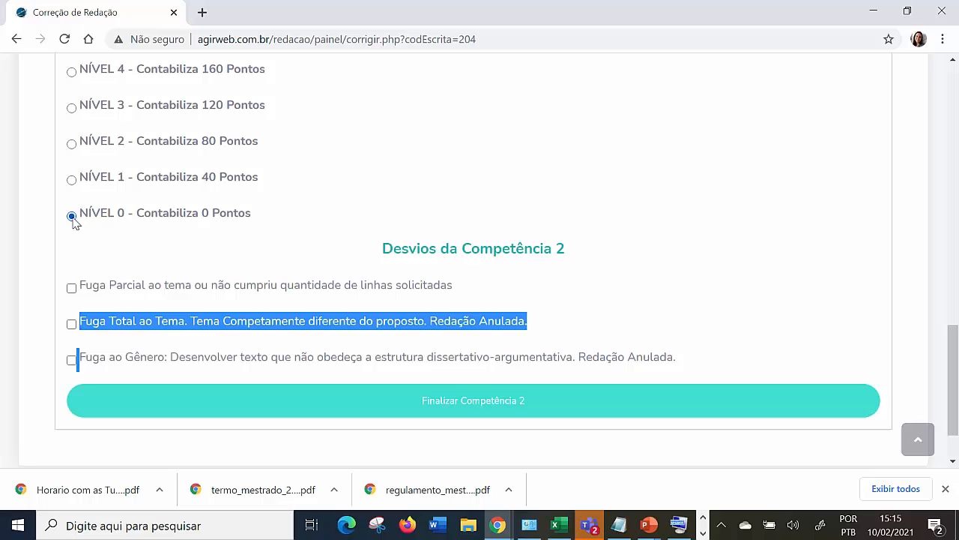
{"action": "left_click", "coordinate": [208, 247]}
{"action": "left_click", "coordinate": [72, 325]}
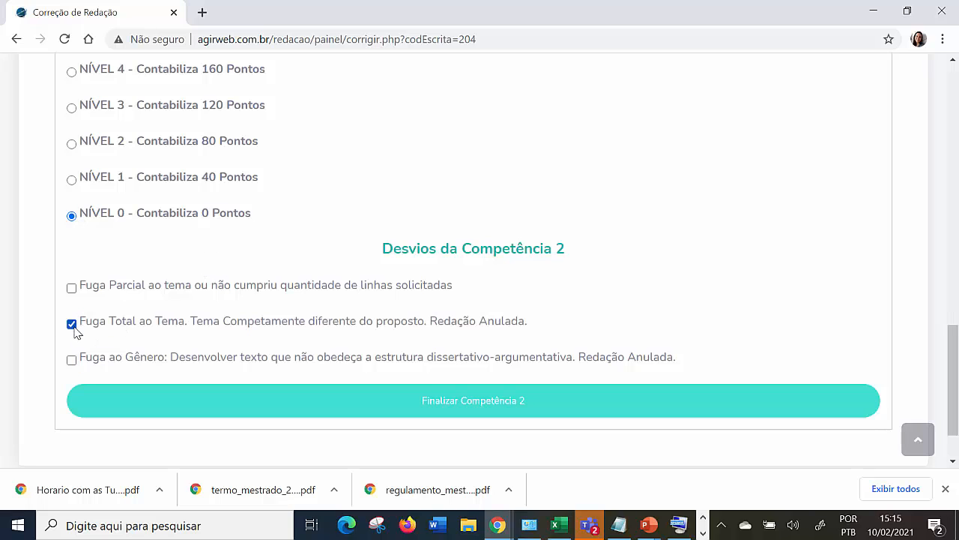
Recheck the Competência 2 level and deviation, finalize Competência 2 and acknowledge the update.
{"action": "scroll", "coordinate": [236, 323], "scroll_direction": "up", "scroll_amount": 4}
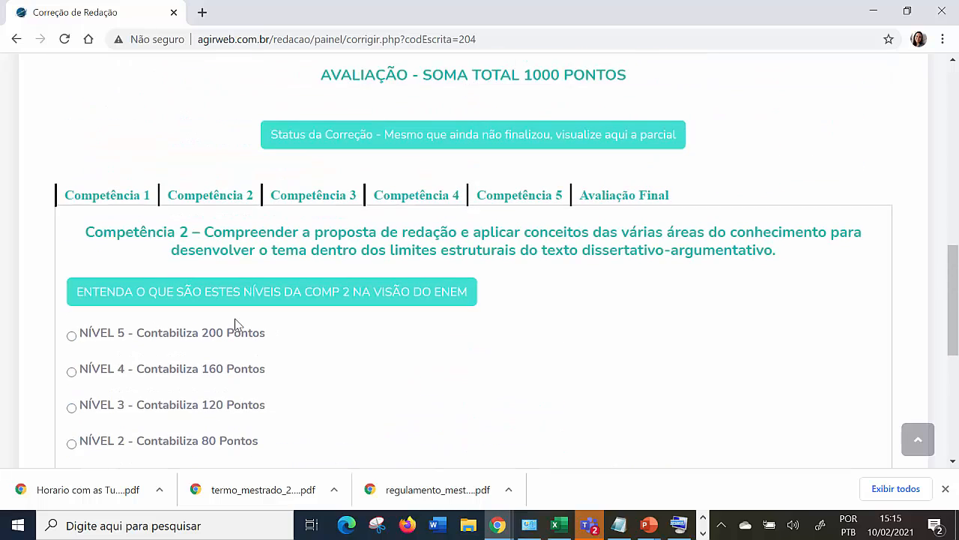
{"action": "scroll", "coordinate": [234, 323], "scroll_direction": "down", "scroll_amount": 5}
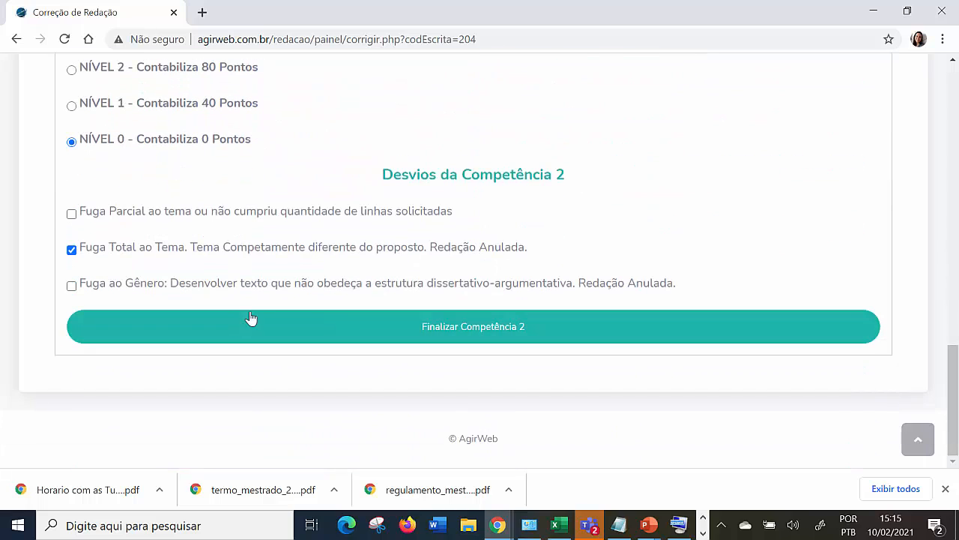
{"action": "scroll", "coordinate": [321, 312], "scroll_direction": "up", "scroll_amount": 4}
{"action": "scroll", "coordinate": [321, 312], "scroll_direction": "down", "scroll_amount": 3}
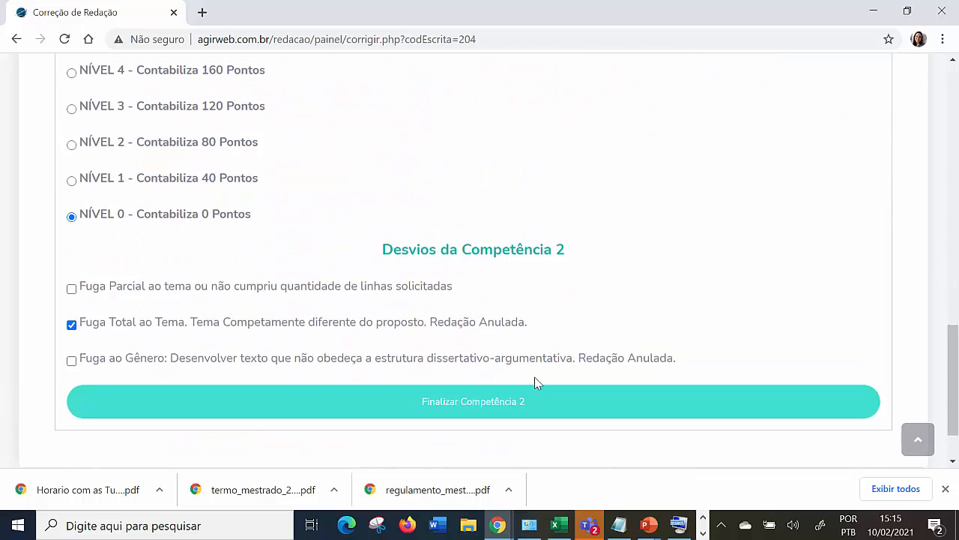
{"action": "left_click", "coordinate": [486, 403]}
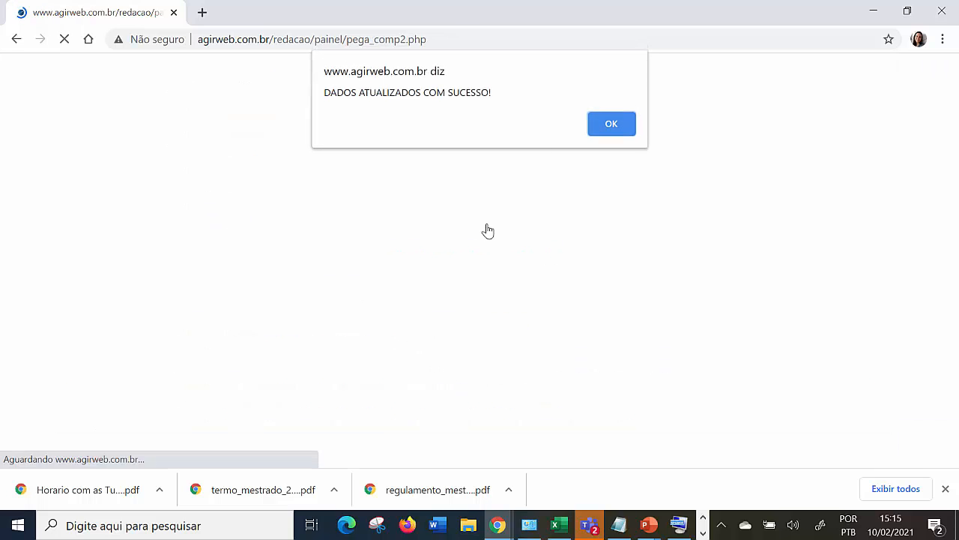
{"action": "left_click", "coordinate": [596, 125]}
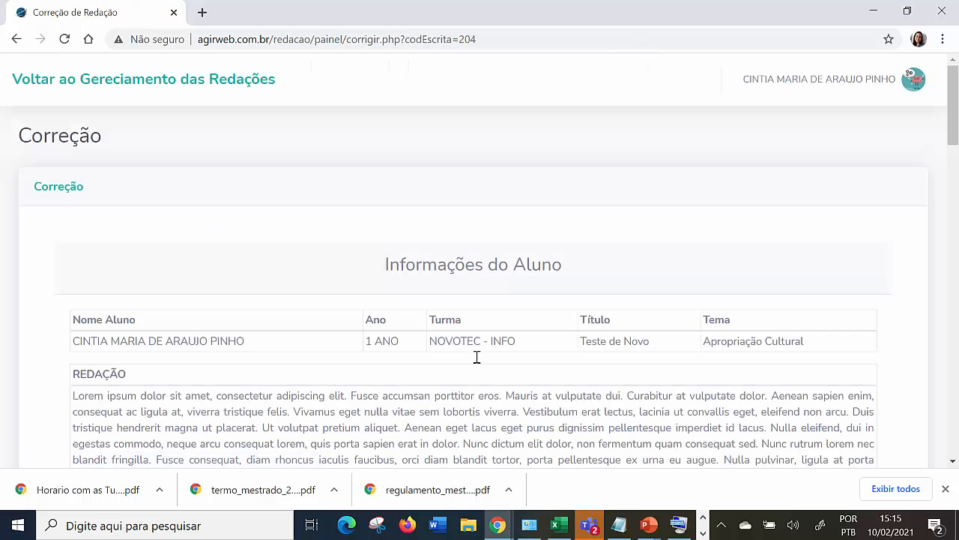
Open the Competência 3 evaluation and read its description about selecting, relating, organizing and interpreting arguments.
{"action": "scroll", "coordinate": [479, 363], "scroll_direction": "down", "scroll_amount": 8}
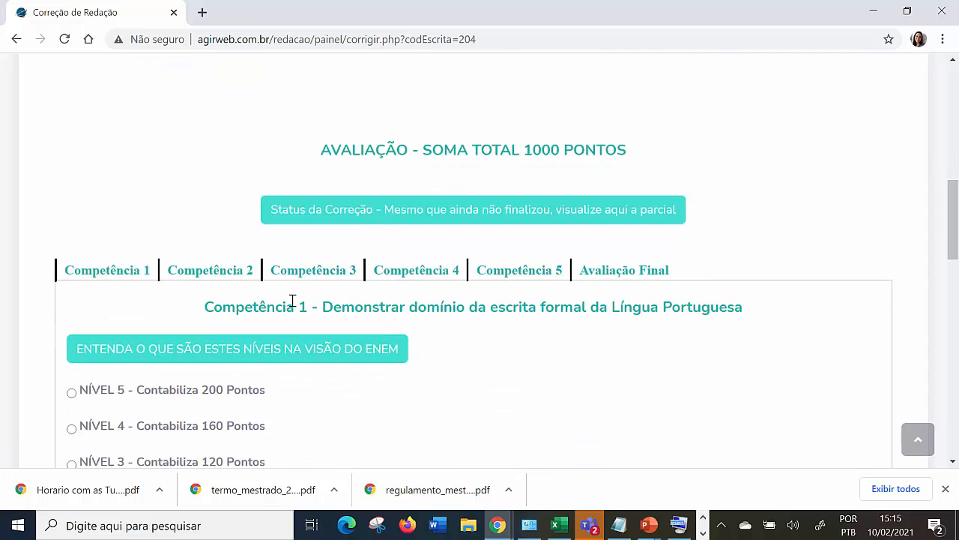
{"action": "left_click", "coordinate": [331, 273]}
{"action": "scroll", "coordinate": [343, 272], "scroll_direction": "down", "scroll_amount": 3}
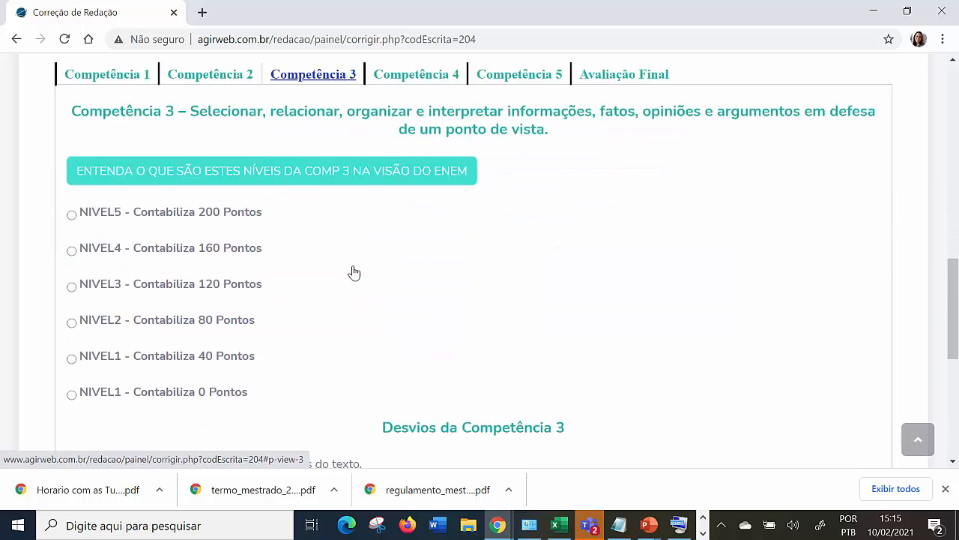
{"action": "scroll", "coordinate": [282, 272], "scroll_direction": "up", "scroll_amount": 2}
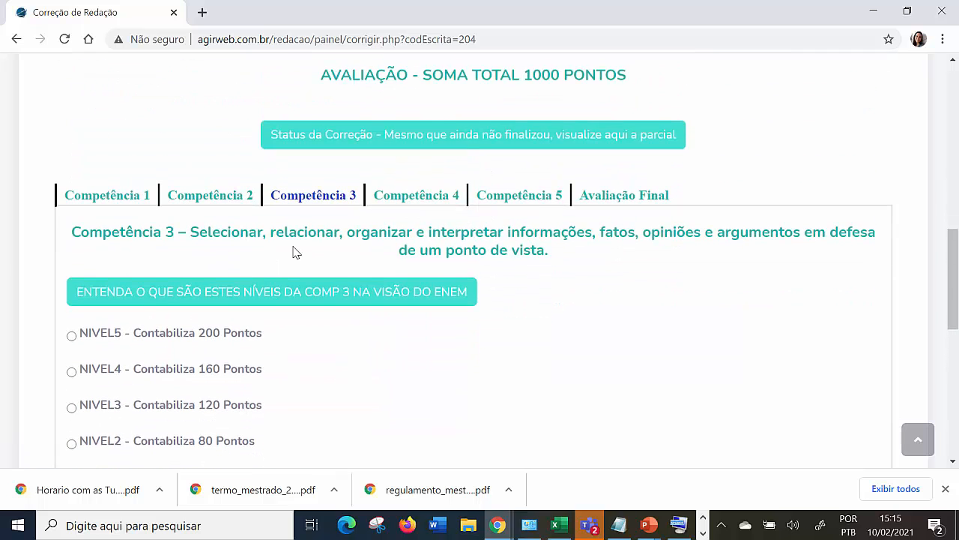
{"action": "left_click_drag", "start_coordinate": [204, 230], "coordinate": [602, 260]}
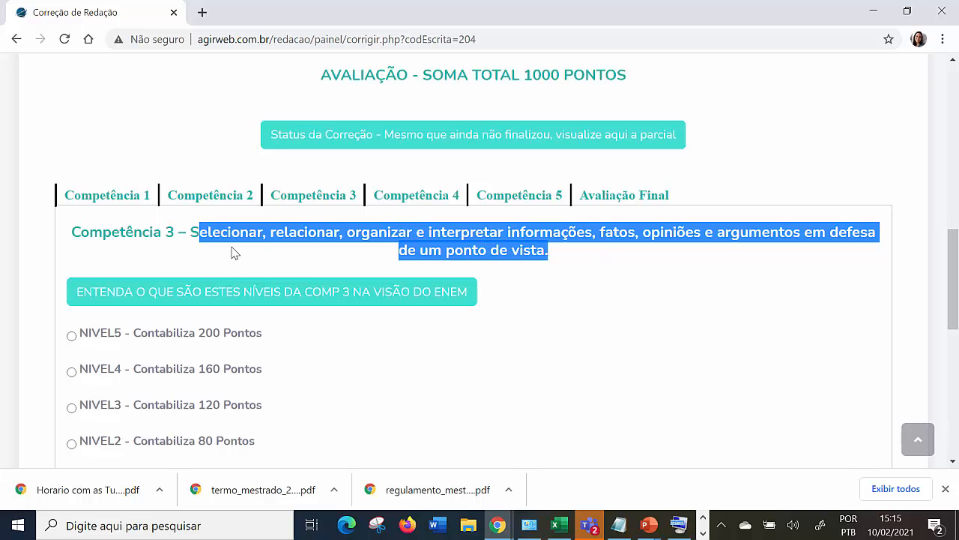
{"action": "left_click_drag", "start_coordinate": [194, 237], "coordinate": [617, 264]}
{"action": "left_click", "coordinate": [532, 301]}
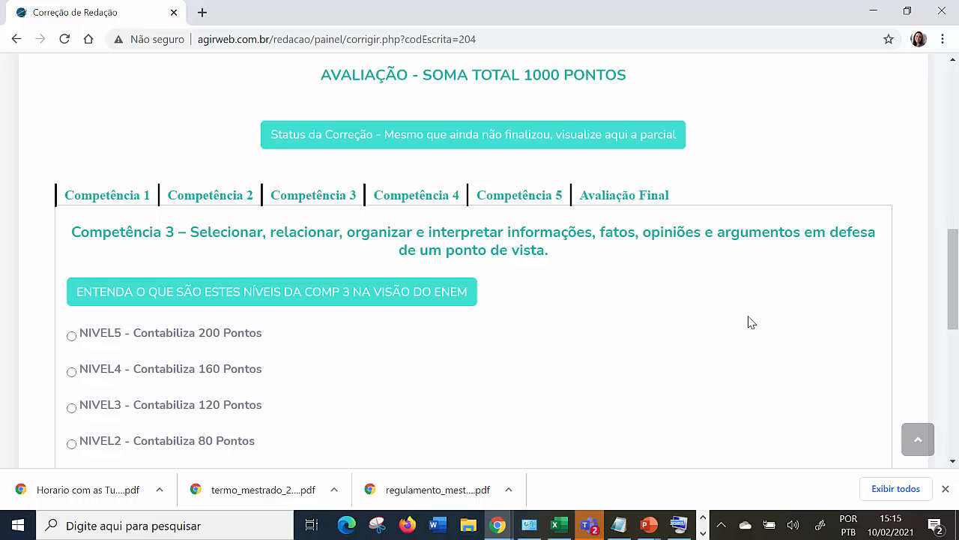
Assign Nível 2 (80 points) to the essay in Competência 3.
{"action": "scroll", "coordinate": [745, 336], "scroll_direction": "down", "scroll_amount": 1}
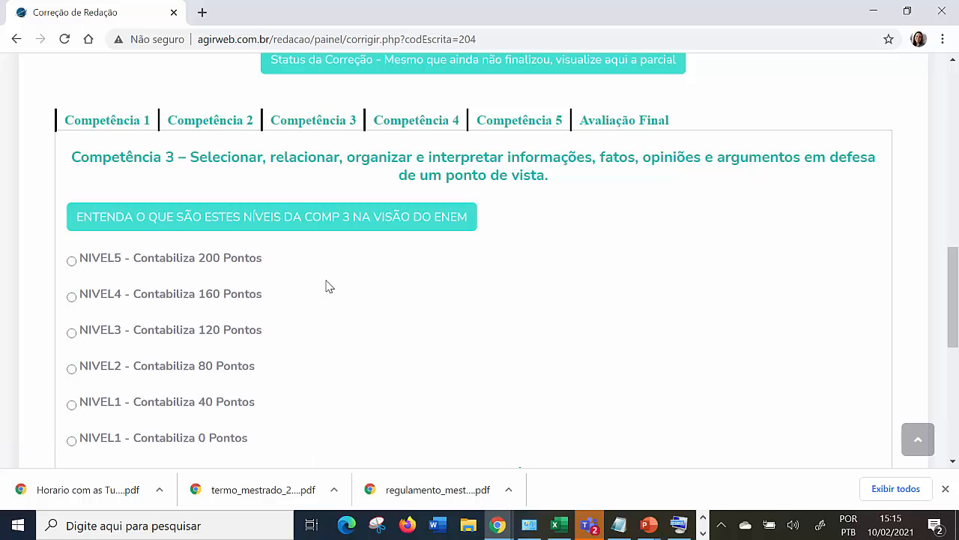
{"action": "scroll", "coordinate": [225, 277], "scroll_direction": "down", "scroll_amount": 3}
{"action": "scroll", "coordinate": [148, 261], "scroll_direction": "up", "scroll_amount": 2}
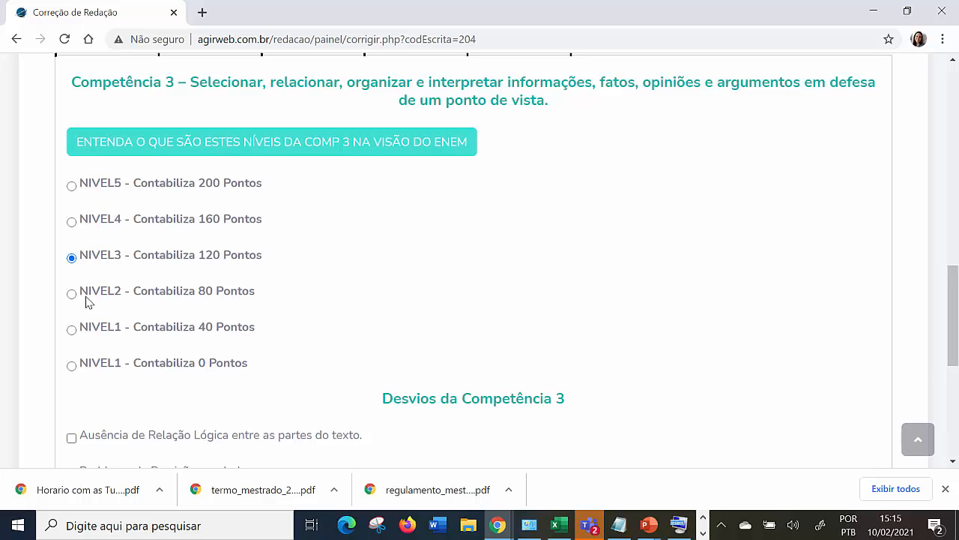
{"action": "left_click", "coordinate": [71, 293]}
Mark "Argumentação Previsível", "Falta de progressão temática" and the content versus real world adequacy problem as deviations, finalize Competência 3 and acknowledge the update.
{"action": "scroll", "coordinate": [213, 322], "scroll_direction": "down", "scroll_amount": 1}
{"action": "scroll", "coordinate": [202, 319], "scroll_direction": "down", "scroll_amount": 3}
{"action": "scroll", "coordinate": [113, 193], "scroll_direction": "up", "scroll_amount": 3}
{"action": "scroll", "coordinate": [182, 307], "scroll_direction": "down", "scroll_amount": 4}
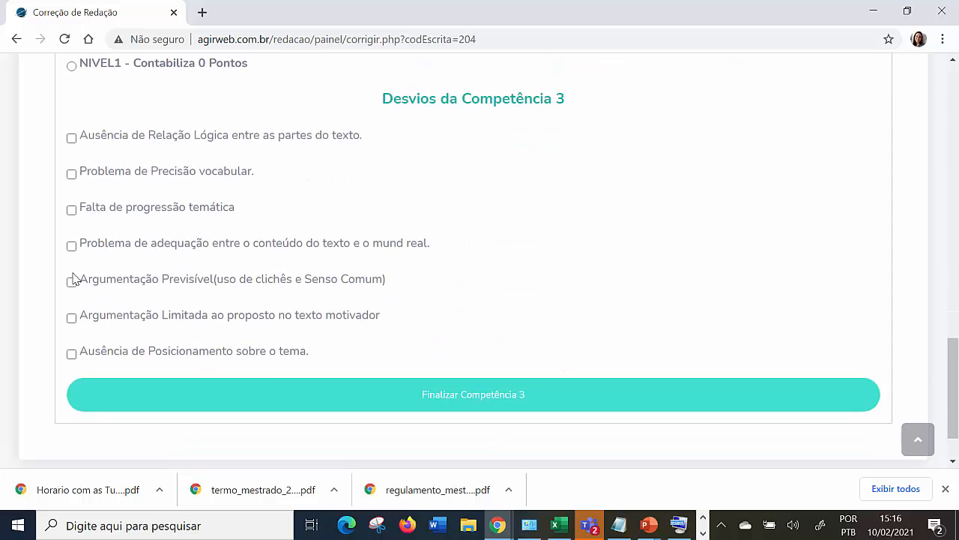
{"action": "left_click", "coordinate": [72, 281]}
{"action": "left_click", "coordinate": [72, 211]}
{"action": "left_click", "coordinate": [72, 248]}
{"action": "left_click", "coordinate": [471, 408]}
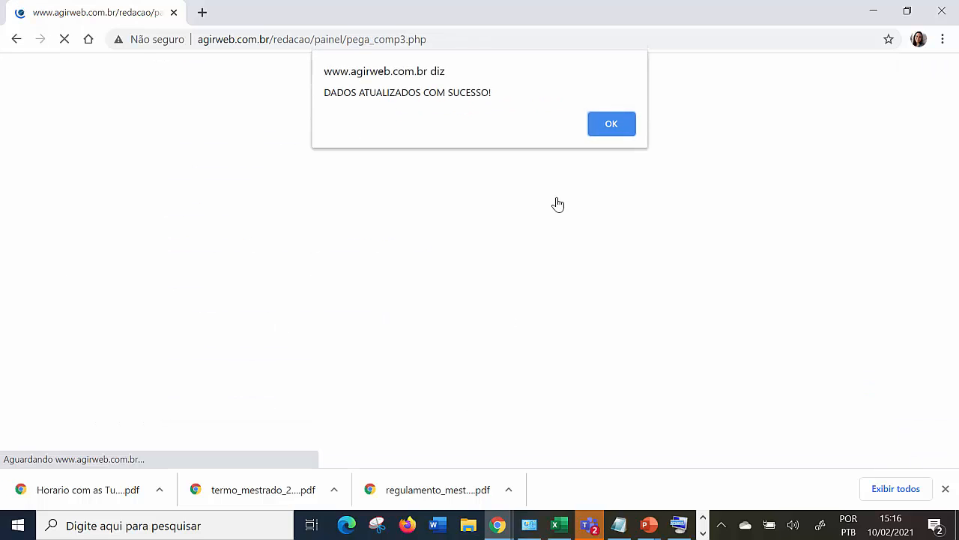
{"action": "left_click", "coordinate": [626, 125]}
Open the correction status and review the scores and deviations recorded for Competência 1 and Competência 2.
{"action": "scroll", "coordinate": [573, 275], "scroll_direction": "down", "scroll_amount": 10}
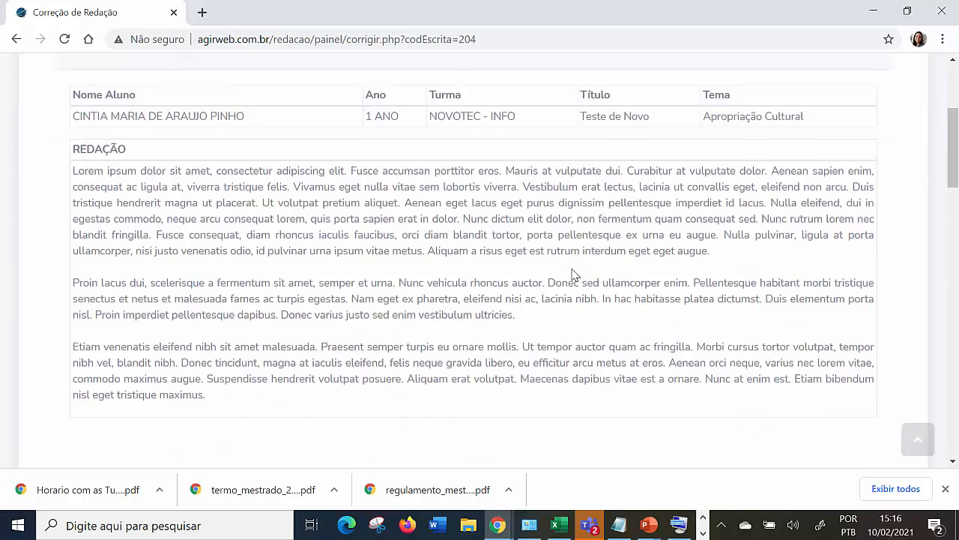
{"action": "left_click", "coordinate": [429, 291]}
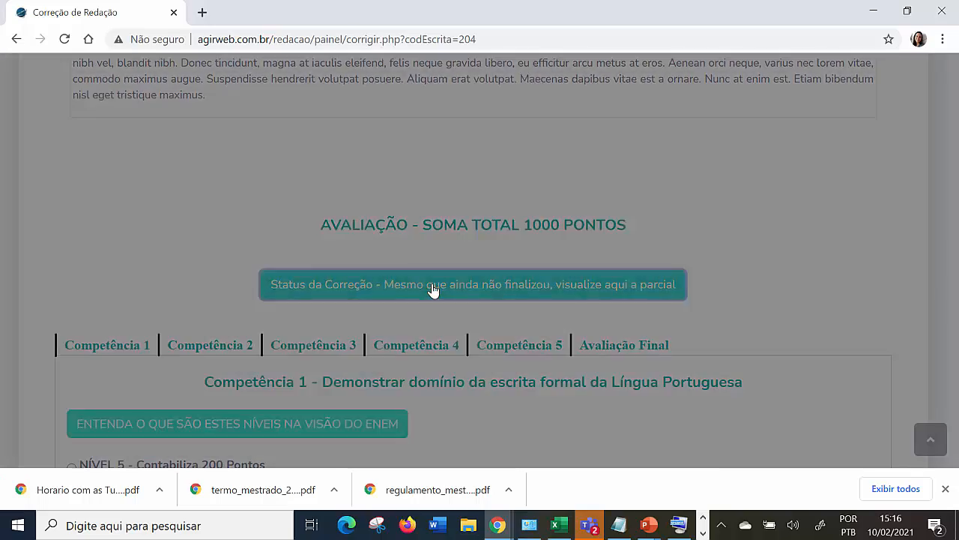
{"action": "scroll", "coordinate": [433, 288], "scroll_direction": "down", "scroll_amount": 3}
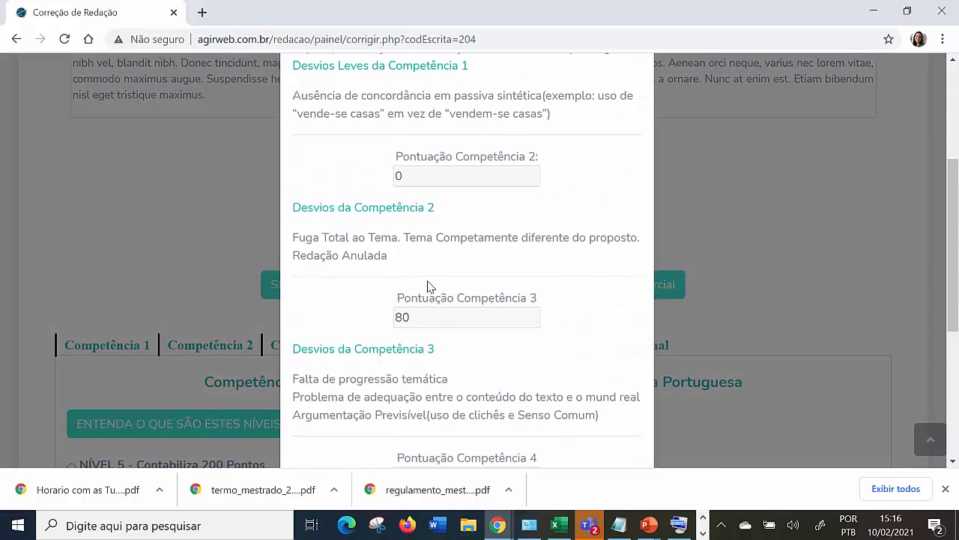
{"action": "scroll", "coordinate": [427, 285], "scroll_direction": "up", "scroll_amount": 3}
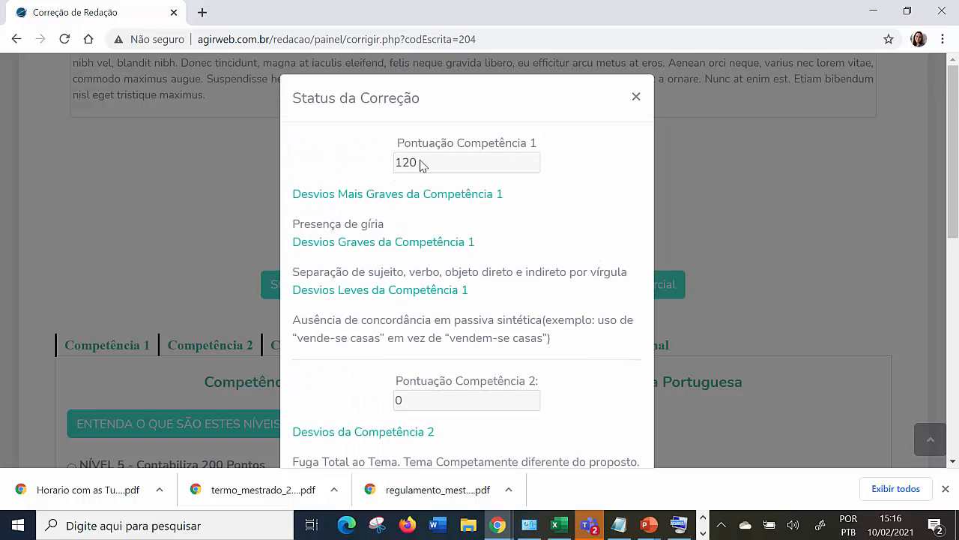
{"action": "double_click", "coordinate": [409, 166]}
{"action": "scroll", "coordinate": [423, 193], "scroll_direction": "down", "scroll_amount": 1}
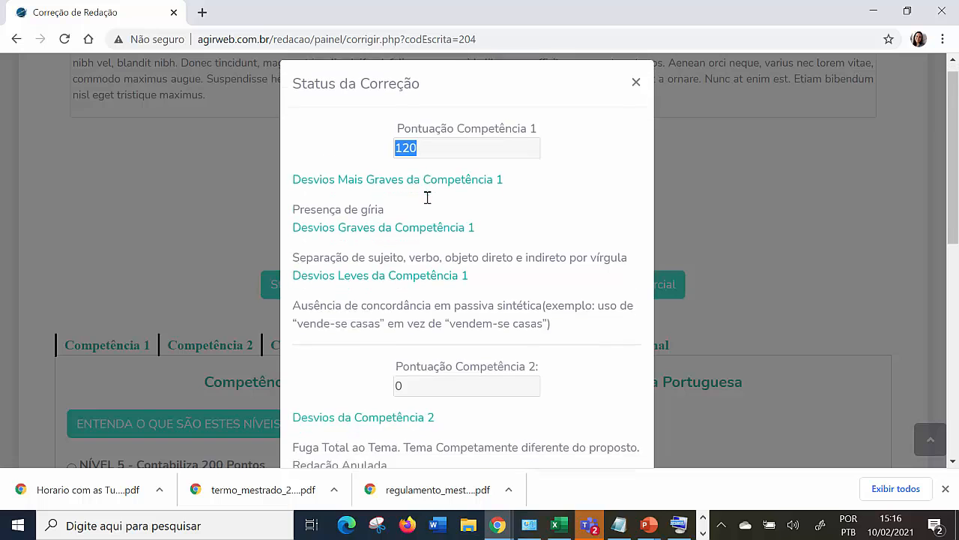
{"action": "left_click_drag", "start_coordinate": [409, 330], "coordinate": [394, 320]}
{"action": "scroll", "coordinate": [420, 327], "scroll_direction": "down", "scroll_amount": 2}
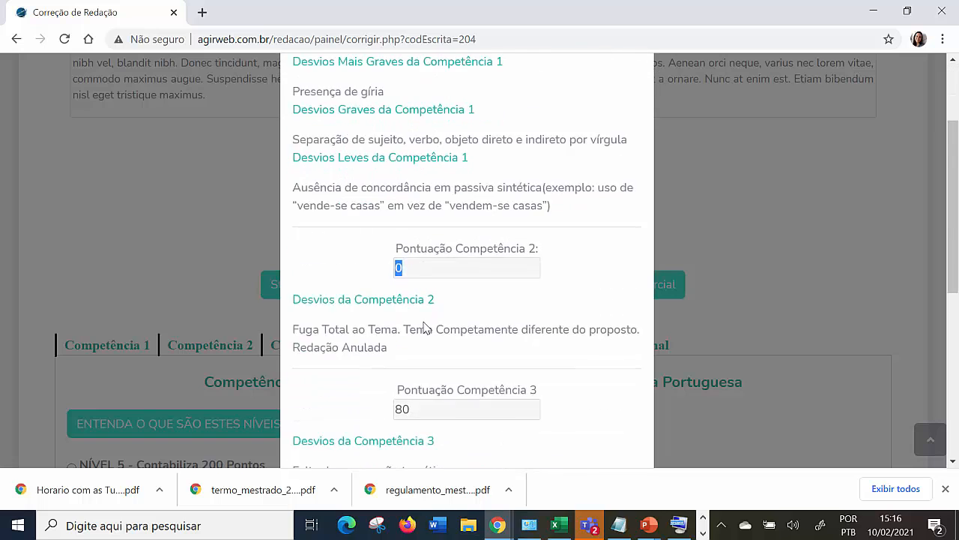
{"action": "left_click_drag", "start_coordinate": [388, 255], "coordinate": [292, 237]}
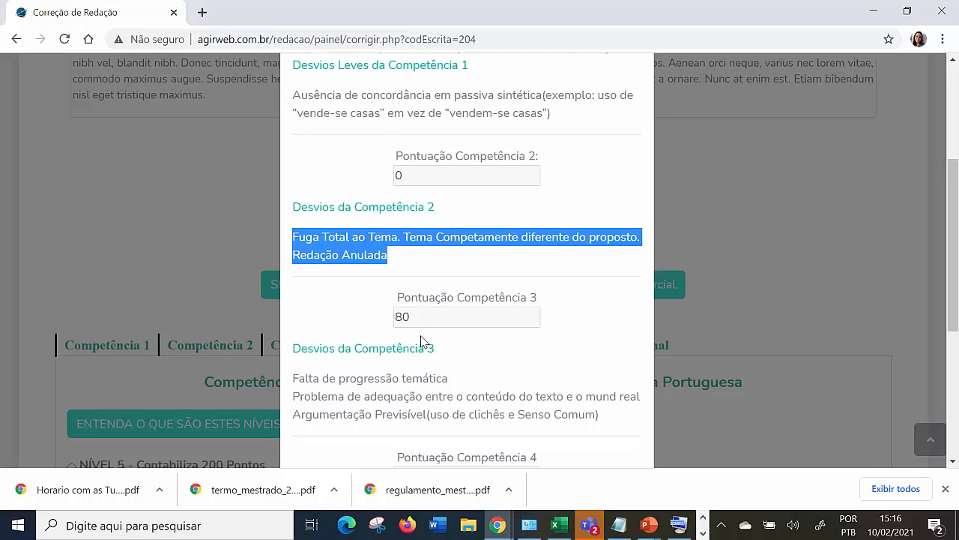
Review the Competência 3 score and deviations and the suggested total, and close the correction status.
{"action": "scroll", "coordinate": [425, 339], "scroll_direction": "down", "scroll_amount": 1}
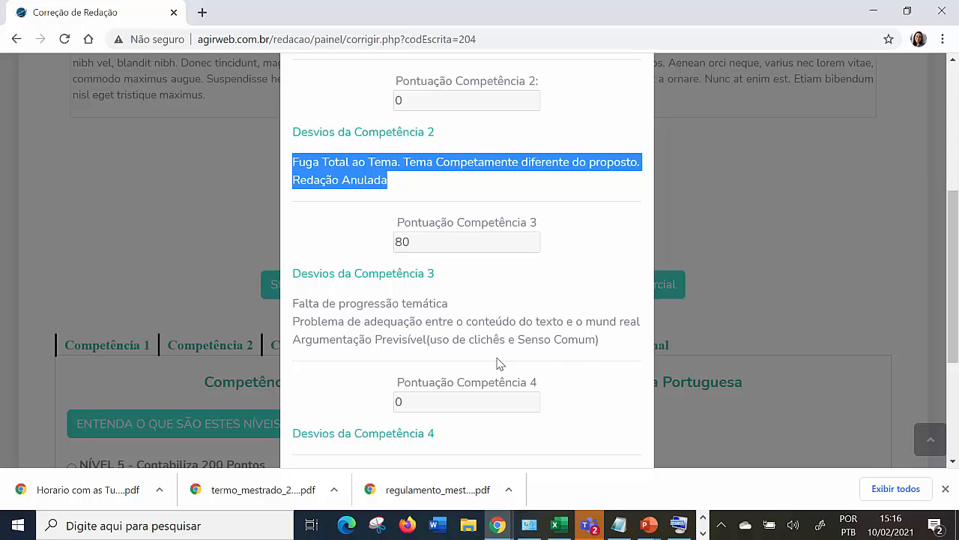
{"action": "left_click_drag", "start_coordinate": [293, 302], "coordinate": [606, 355]}
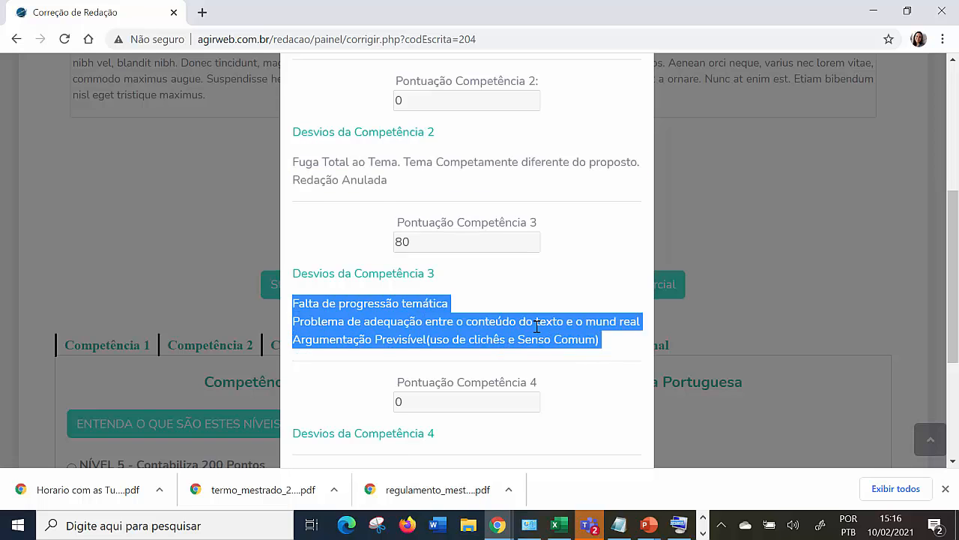
{"action": "scroll", "coordinate": [539, 327], "scroll_direction": "down", "scroll_amount": 3}
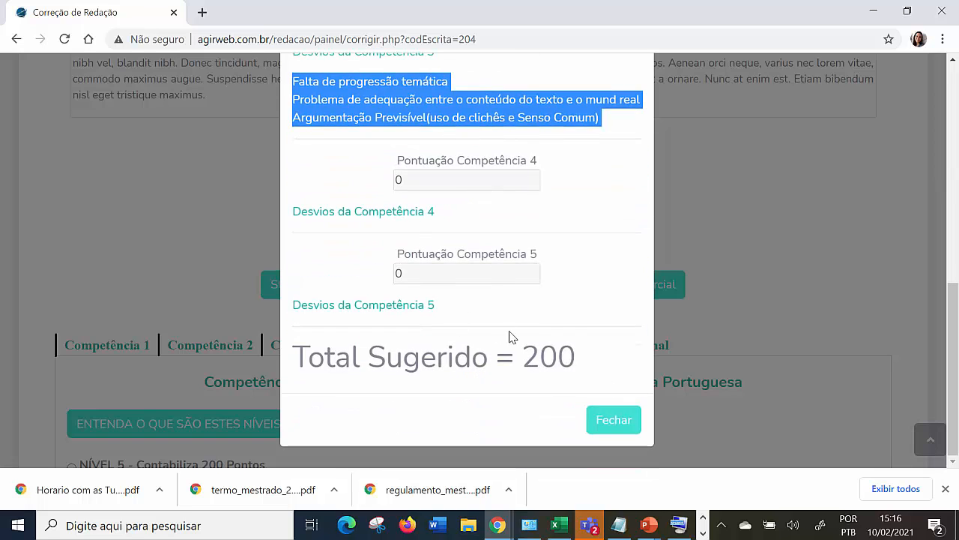
{"action": "left_click_drag", "start_coordinate": [577, 364], "coordinate": [529, 363]}
{"action": "scroll", "coordinate": [529, 363], "scroll_direction": "up", "scroll_amount": 7}
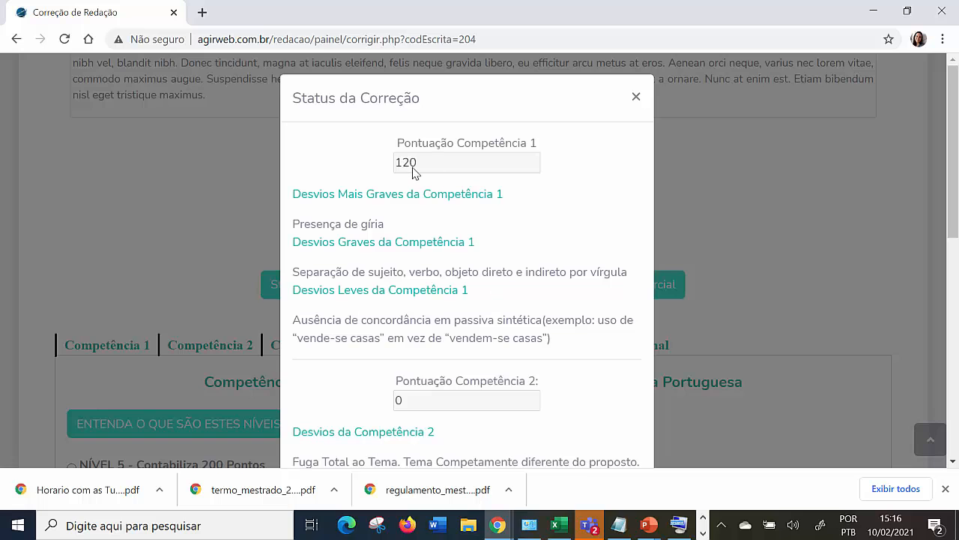
{"action": "scroll", "coordinate": [439, 189], "scroll_direction": "down", "scroll_amount": 3}
{"action": "scroll", "coordinate": [457, 330], "scroll_direction": "down", "scroll_amount": 4}
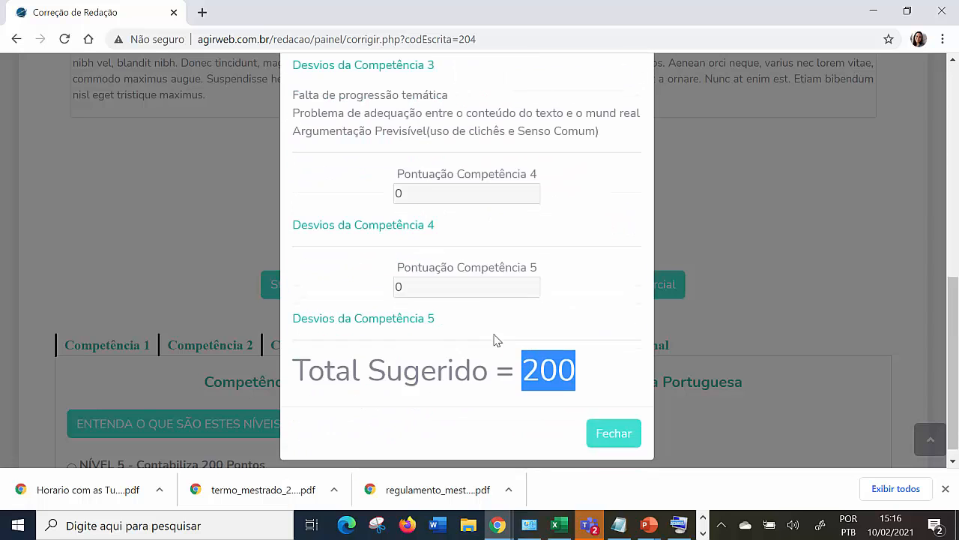
{"action": "left_click", "coordinate": [621, 425]}
In Competência 4, assign Nível 5 (200 points) without any deviations, finalize it and acknowledge the update.
{"action": "scroll", "coordinate": [467, 381], "scroll_direction": "down", "scroll_amount": 3}
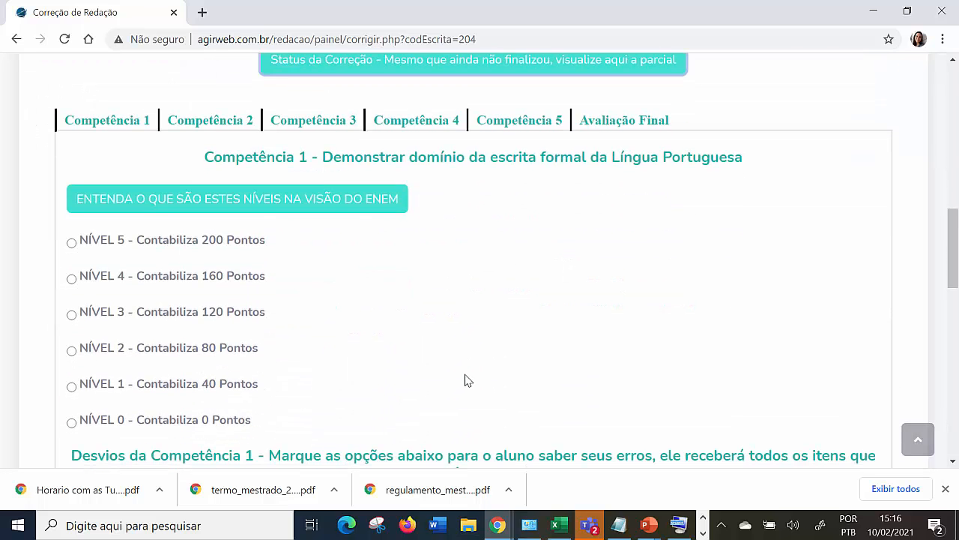
{"action": "left_click", "coordinate": [420, 137]}
{"action": "scroll", "coordinate": [452, 266], "scroll_direction": "down", "scroll_amount": 1}
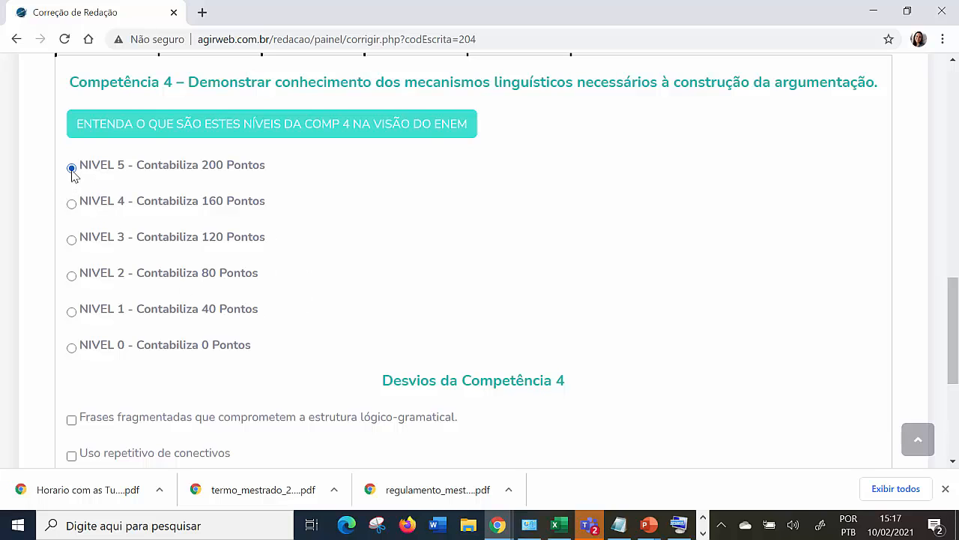
{"action": "scroll", "coordinate": [220, 257], "scroll_direction": "down", "scroll_amount": 3}
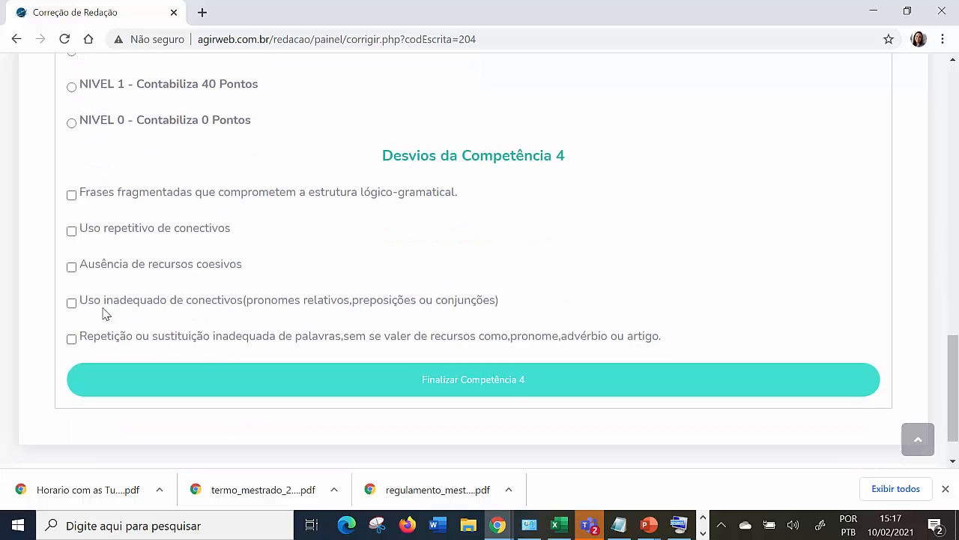
{"action": "left_click", "coordinate": [498, 396]}
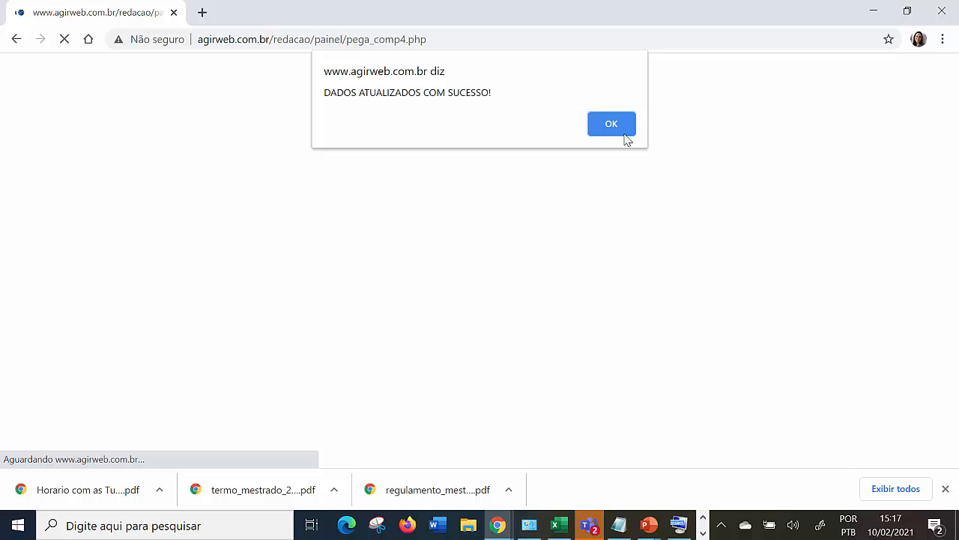
{"action": "left_click", "coordinate": [622, 131]}
In Competência 5, mark the deviations "Intervenção vaga ou precária", "Intervenção relacionada apenas ao assunto" and "Ausência da Proposta de Intervenção".
{"action": "scroll", "coordinate": [569, 332], "scroll_direction": "down", "scroll_amount": 7}
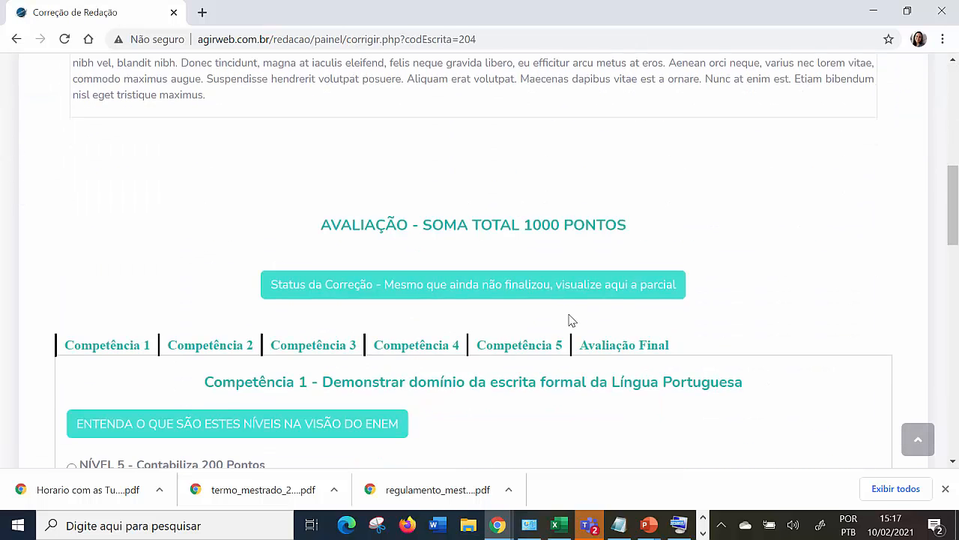
{"action": "left_click", "coordinate": [516, 348]}
{"action": "scroll", "coordinate": [514, 353], "scroll_direction": "down", "scroll_amount": 3}
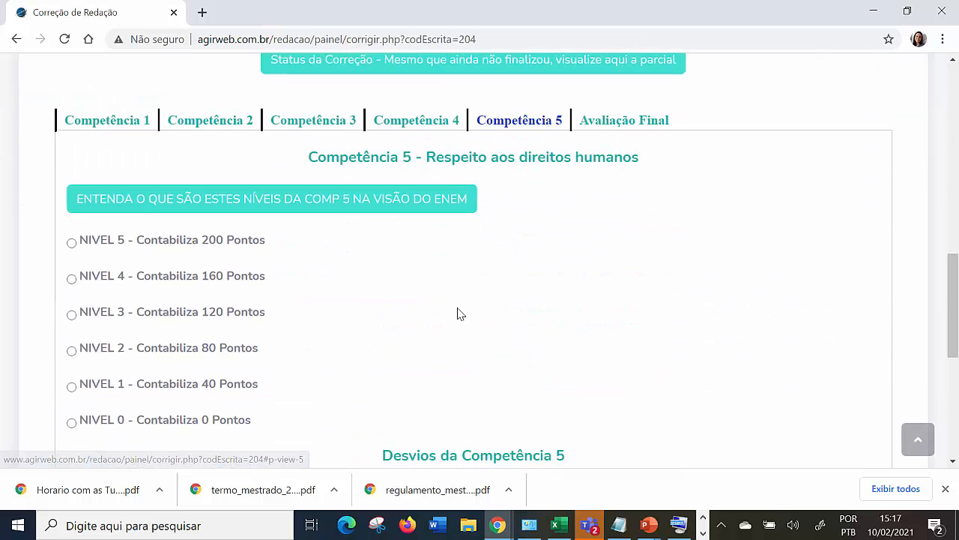
{"action": "scroll", "coordinate": [298, 307], "scroll_direction": "up", "scroll_amount": 2}
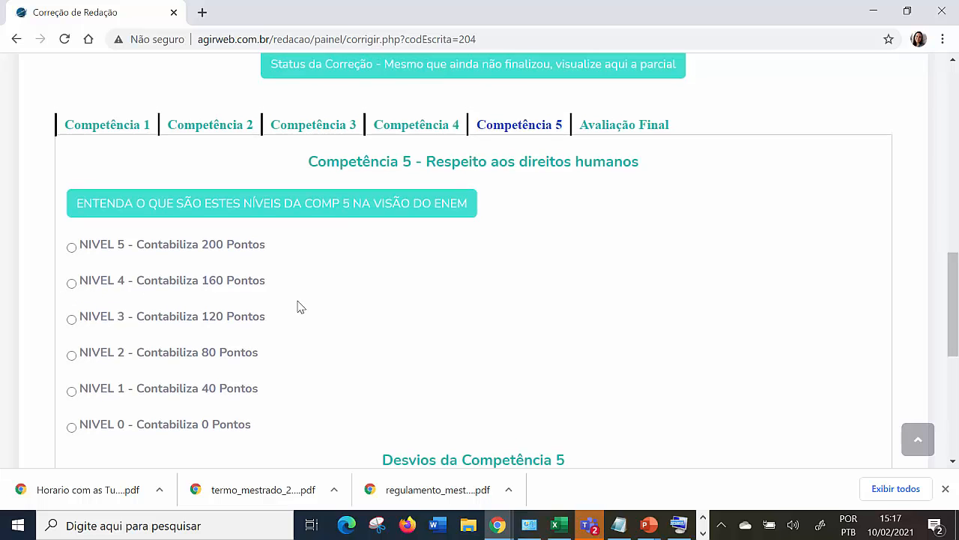
{"action": "scroll", "coordinate": [416, 330], "scroll_direction": "down", "scroll_amount": 1}
{"action": "scroll", "coordinate": [418, 331], "scroll_direction": "down", "scroll_amount": 5}
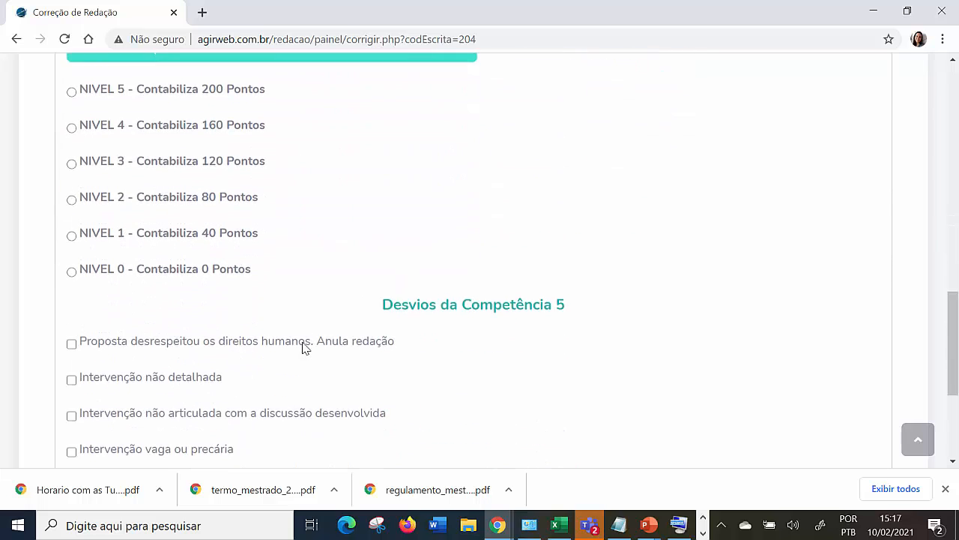
{"action": "left_click", "coordinate": [72, 303]}
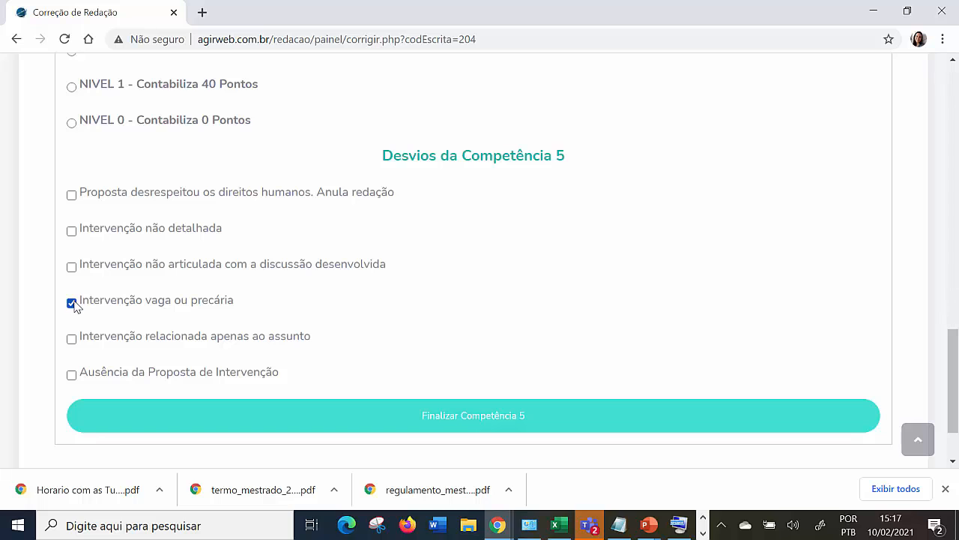
{"action": "left_click", "coordinate": [71, 340]}
{"action": "left_click", "coordinate": [72, 376]}
Assign Nível 1 (40 points) in Competência 5, finalize it and acknowledge the update.
{"action": "scroll", "coordinate": [137, 308], "scroll_direction": "up", "scroll_amount": 1}
{"action": "scroll", "coordinate": [125, 295], "scroll_direction": "up", "scroll_amount": 2}
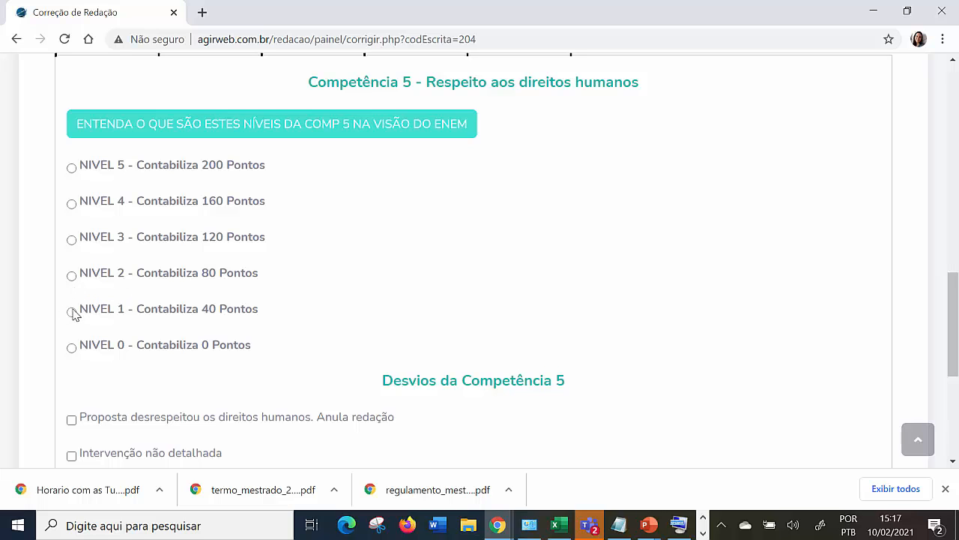
{"action": "left_click", "coordinate": [71, 311]}
{"action": "scroll", "coordinate": [420, 381], "scroll_direction": "down", "scroll_amount": 3}
{"action": "left_click", "coordinate": [499, 416]}
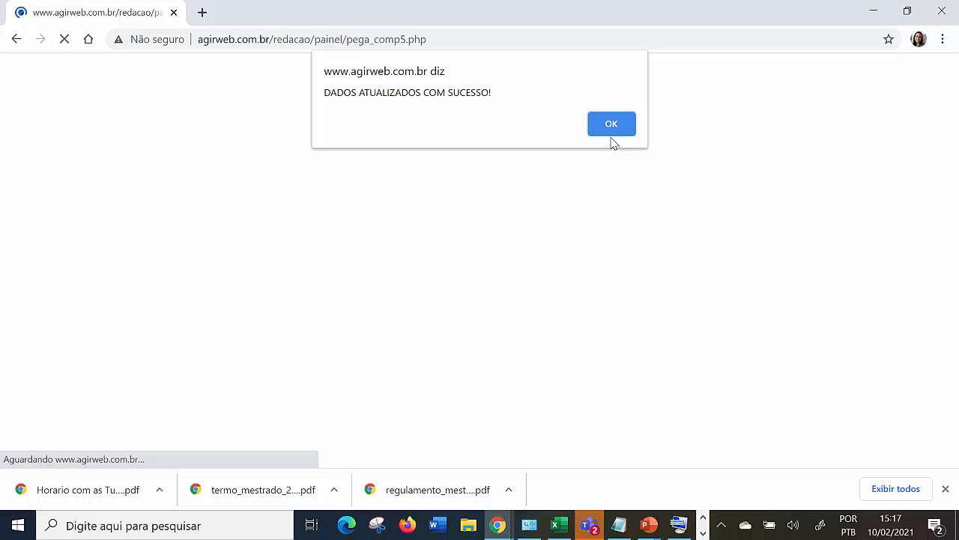
{"action": "left_click", "coordinate": [613, 130]}
Open the correction status, check the scores of all competências and the suggested total, and close it.
{"action": "scroll", "coordinate": [553, 311], "scroll_direction": "down", "scroll_amount": 3}
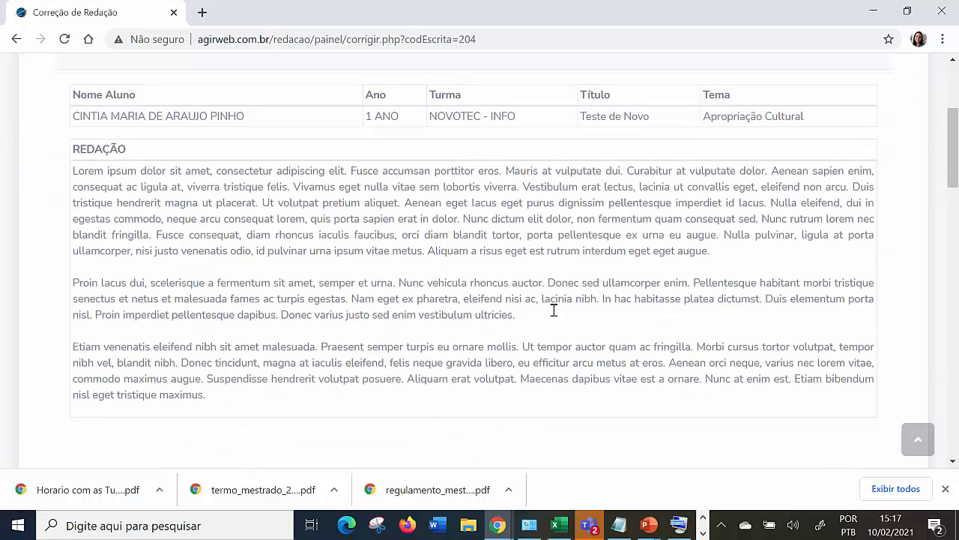
{"action": "scroll", "coordinate": [553, 311], "scroll_direction": "down", "scroll_amount": 5}
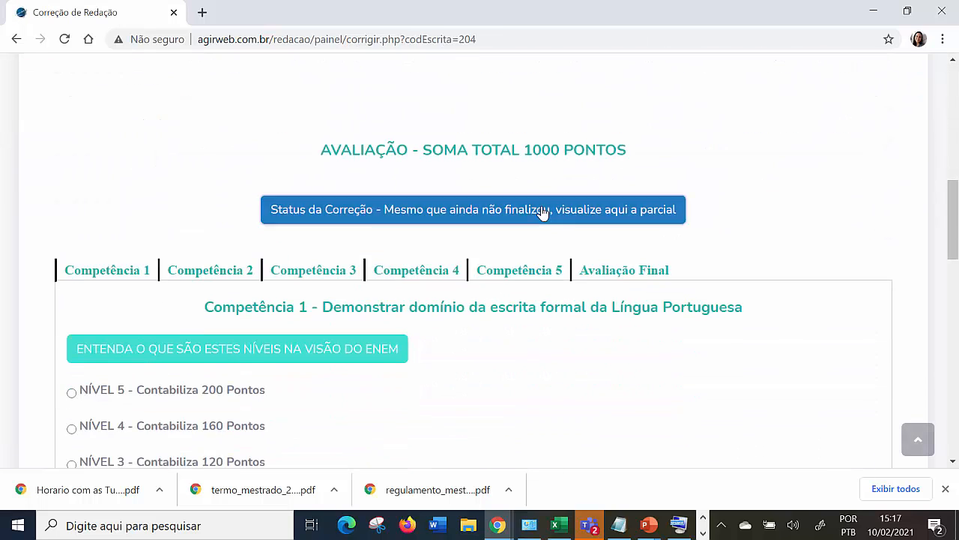
{"action": "left_click", "coordinate": [543, 212]}
{"action": "scroll", "coordinate": [484, 238], "scroll_direction": "down", "scroll_amount": 4}
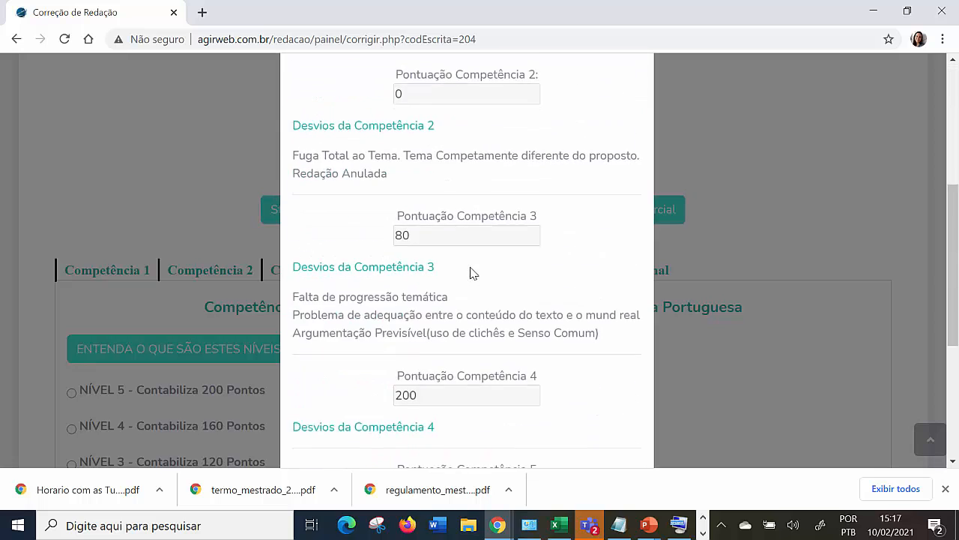
{"action": "scroll", "coordinate": [472, 272], "scroll_direction": "down", "scroll_amount": 4}
{"action": "left_click_drag", "start_coordinate": [449, 215], "coordinate": [359, 197]}
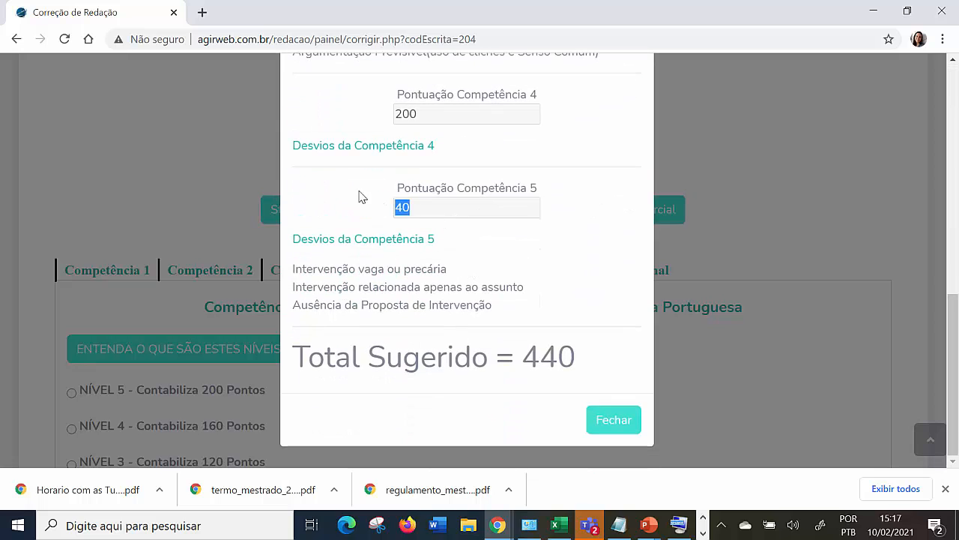
{"action": "scroll", "coordinate": [472, 225], "scroll_direction": "up", "scroll_amount": 2}
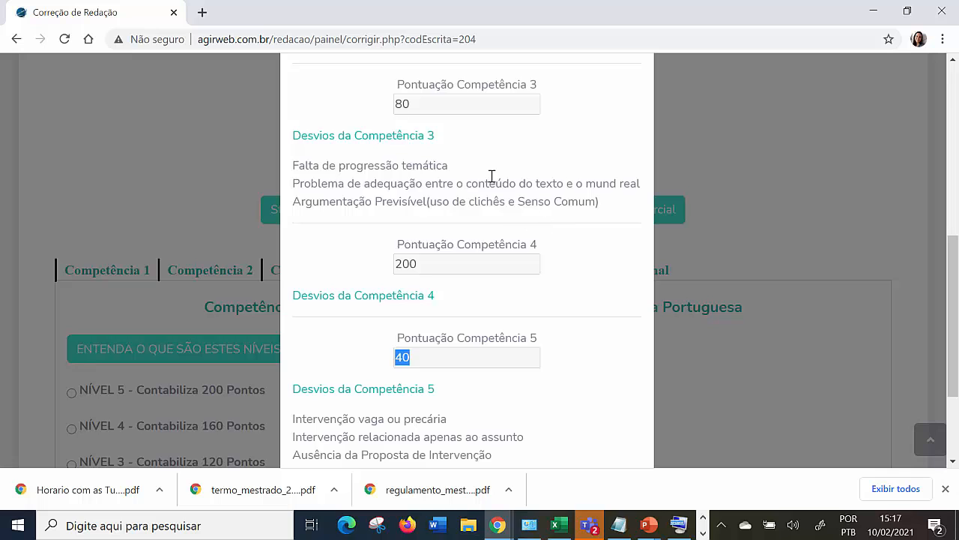
{"action": "scroll", "coordinate": [480, 202], "scroll_direction": "down", "scroll_amount": 2}
{"action": "left_click_drag", "start_coordinate": [573, 366], "coordinate": [292, 373]}
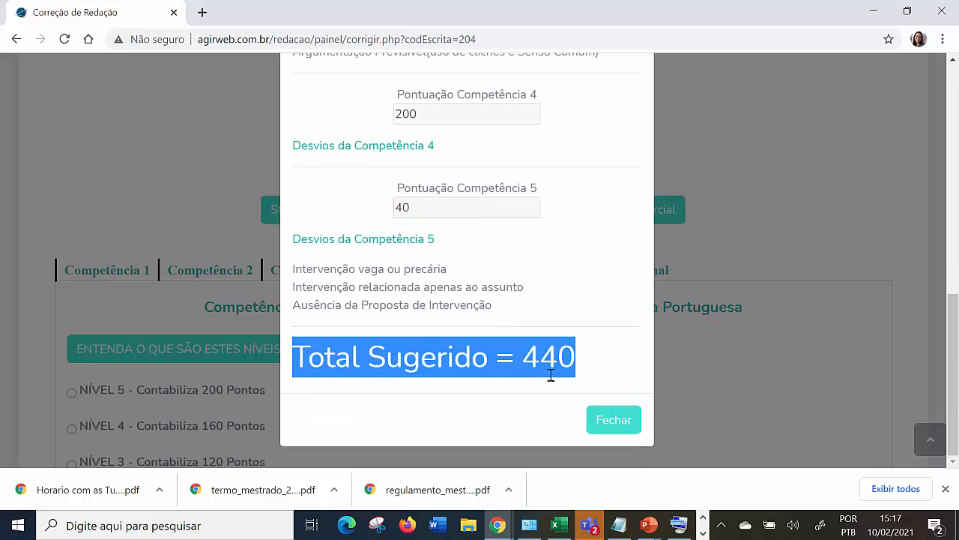
{"action": "left_click", "coordinate": [630, 421]}
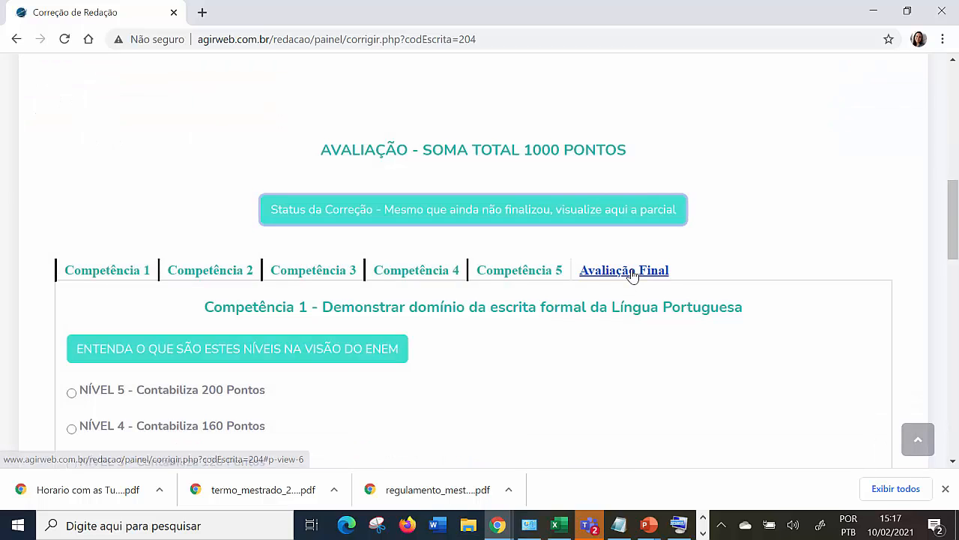
Open the Avaliação Final and examine the system's suggested grade and the guidance on when to give a zero.
{"action": "left_click", "coordinate": [632, 271]}
{"action": "scroll", "coordinate": [448, 215], "scroll_direction": "down", "scroll_amount": 2}
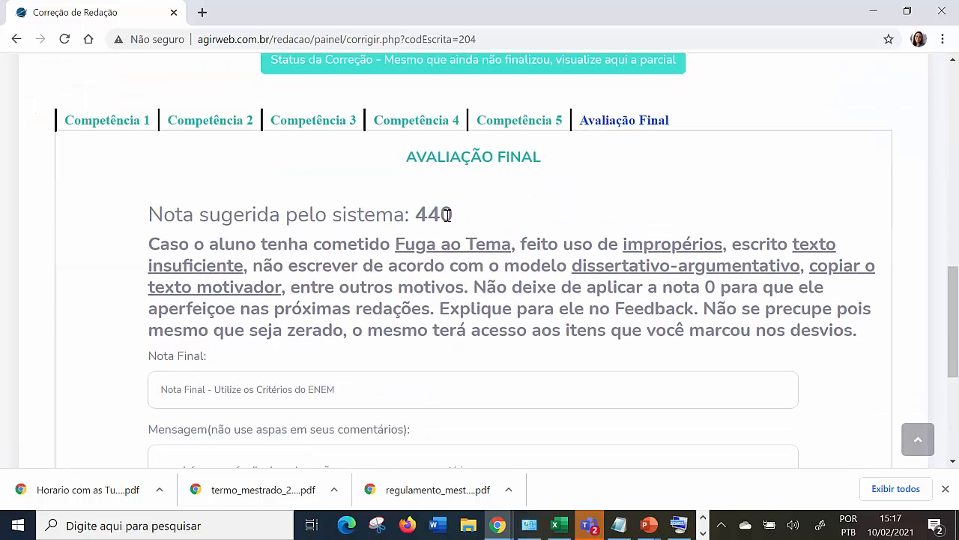
{"action": "left_click_drag", "start_coordinate": [463, 219], "coordinate": [147, 237]}
{"action": "left_click", "coordinate": [285, 389]}
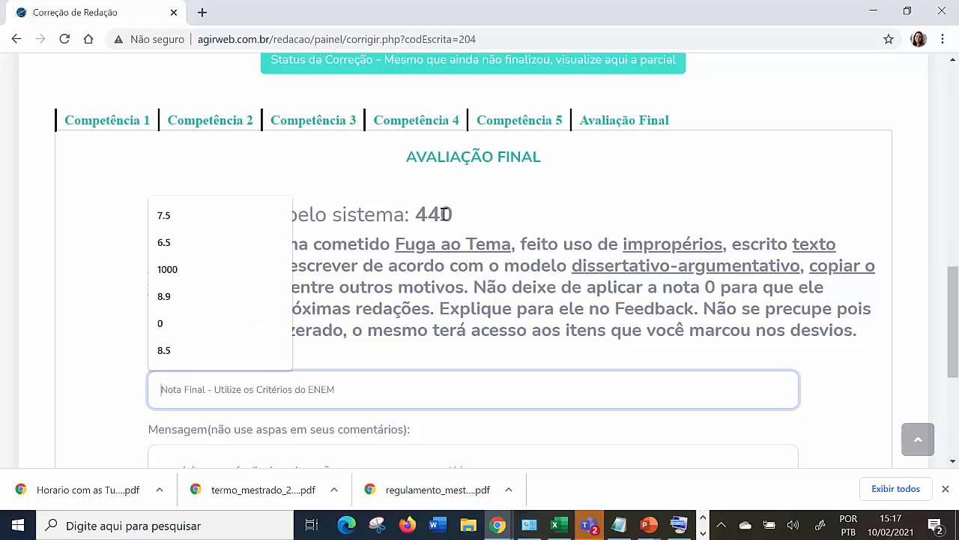
{"action": "left_click", "coordinate": [480, 219]}
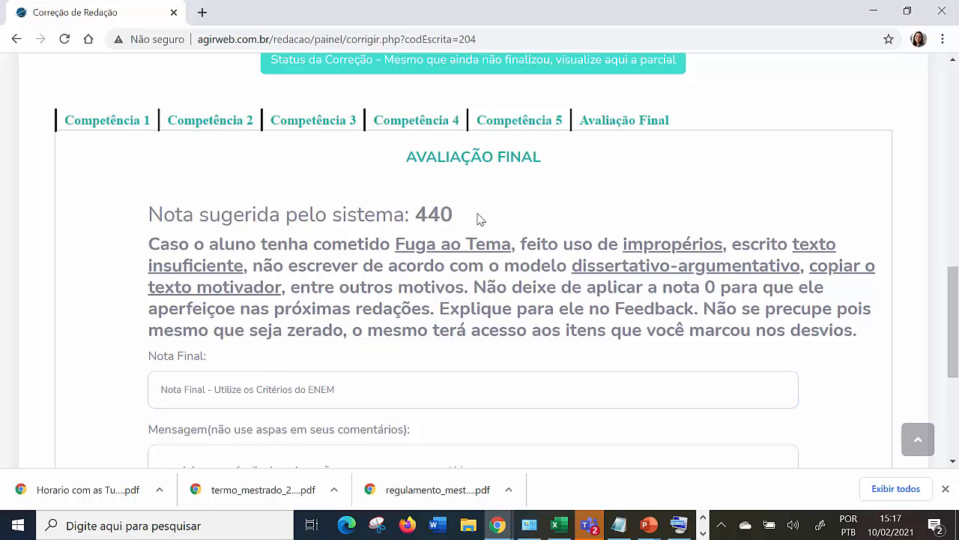
{"action": "left_click_drag", "start_coordinate": [147, 246], "coordinate": [862, 334]}
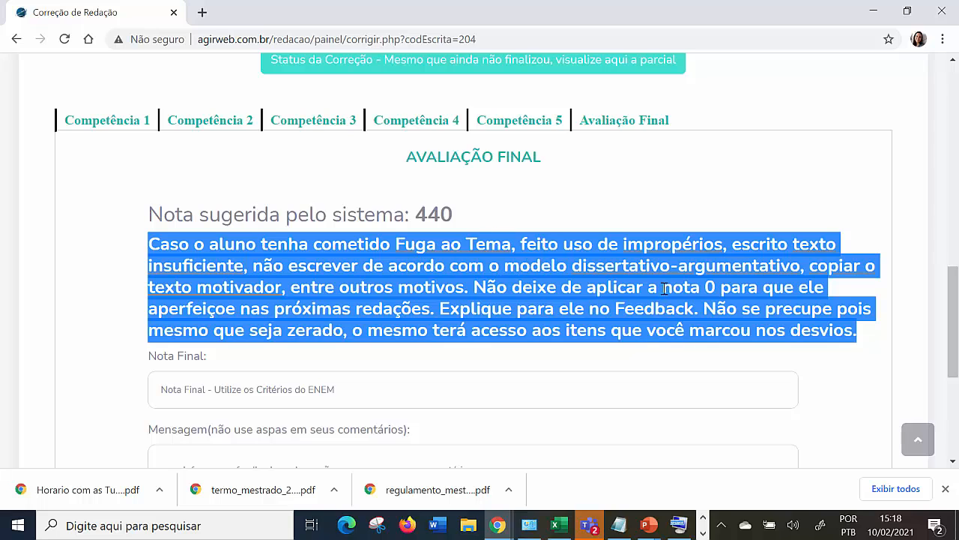
Set the essay's Nota Final to 0.
{"action": "left_click", "coordinate": [266, 393]}
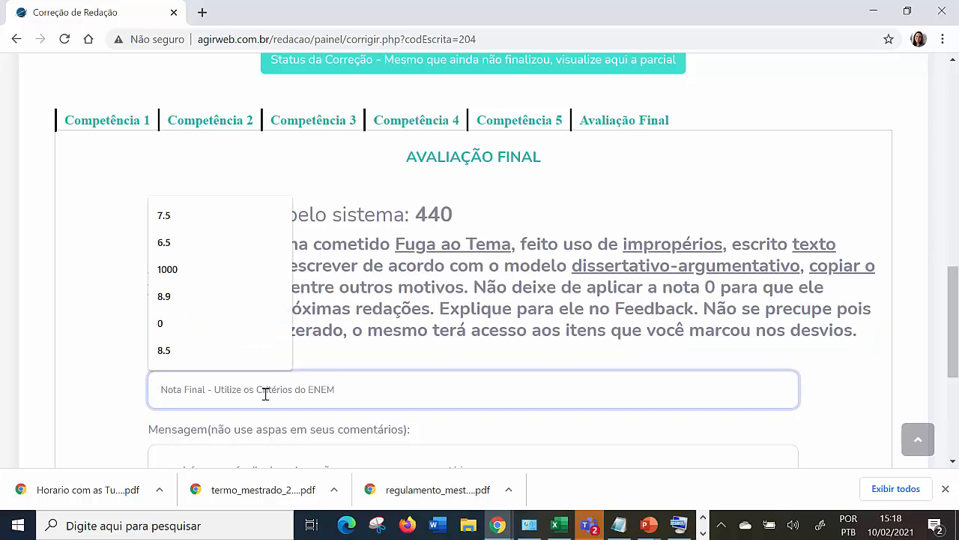
{"action": "type", "text": "0"}
{"action": "left_click", "coordinate": [110, 339]}
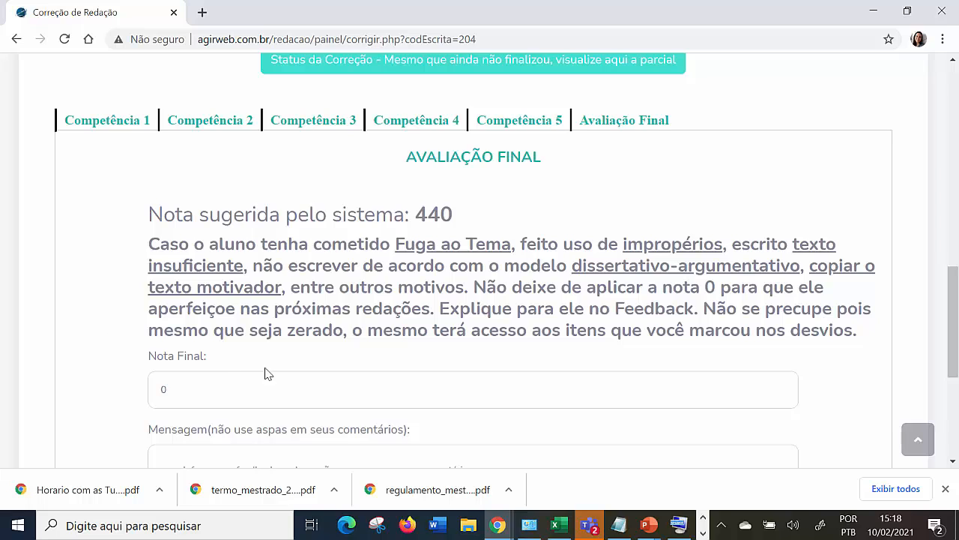
Open the correction status, examine the deviations recorded for each competência, especially Competência 2, and close it.
{"action": "scroll", "coordinate": [349, 364], "scroll_direction": "down", "scroll_amount": 1}
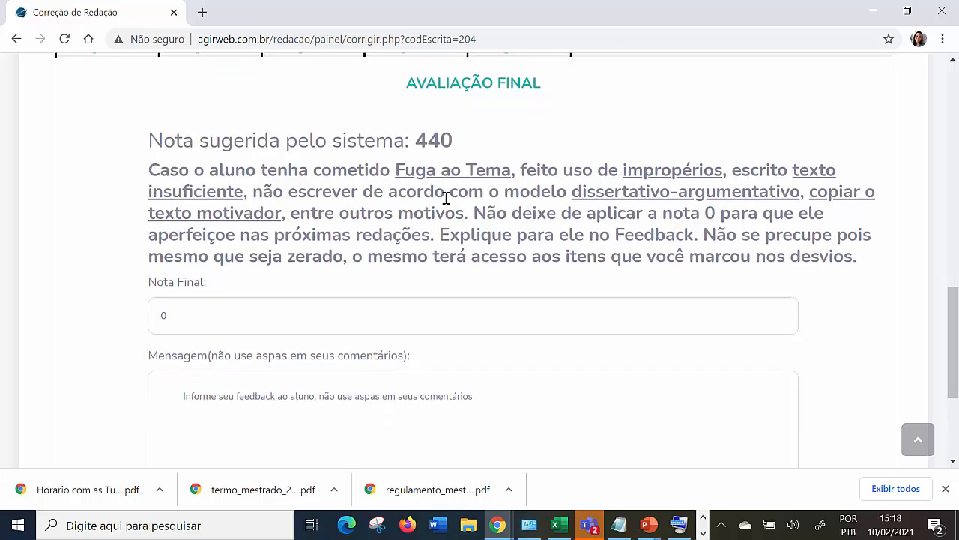
{"action": "scroll", "coordinate": [447, 202], "scroll_direction": "up", "scroll_amount": 3}
{"action": "left_click", "coordinate": [498, 216]}
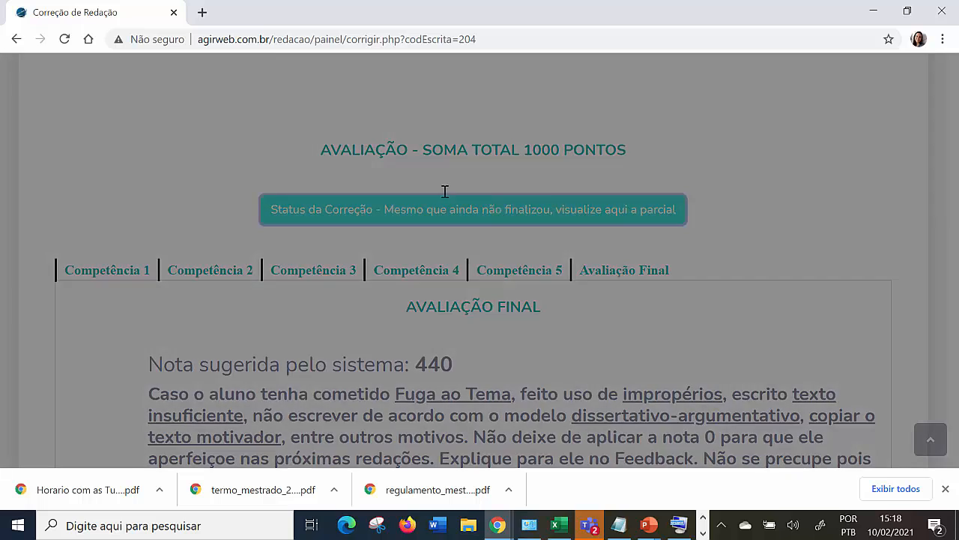
{"action": "scroll", "coordinate": [423, 150], "scroll_direction": "down", "scroll_amount": 2}
{"action": "scroll", "coordinate": [418, 345], "scroll_direction": "up", "scroll_amount": 2}
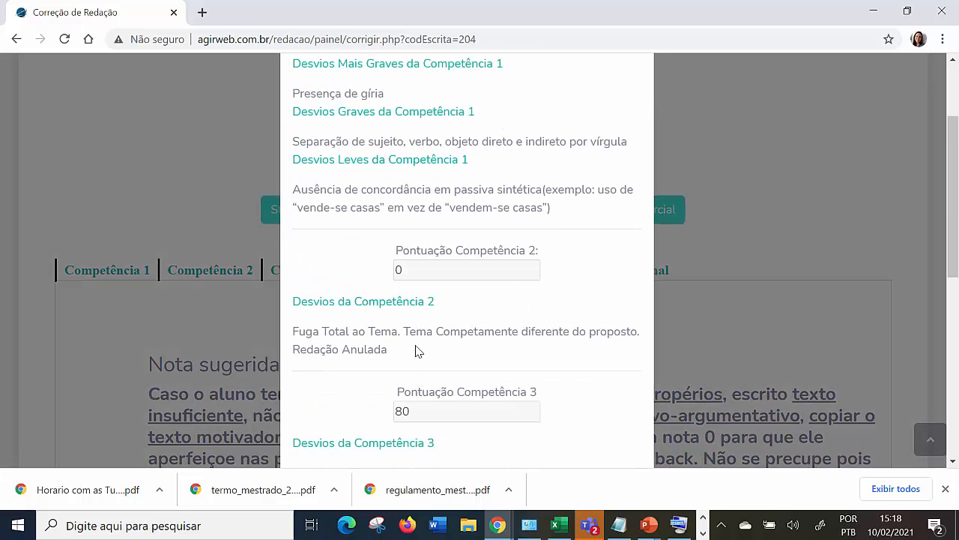
{"action": "left_click_drag", "start_coordinate": [394, 146], "coordinate": [562, 337]}
{"action": "scroll", "coordinate": [523, 323], "scroll_direction": "down", "scroll_amount": 3}
{"action": "left_click_drag", "start_coordinate": [362, 326], "coordinate": [460, 410]}
{"action": "scroll", "coordinate": [464, 397], "scroll_direction": "down", "scroll_amount": 3}
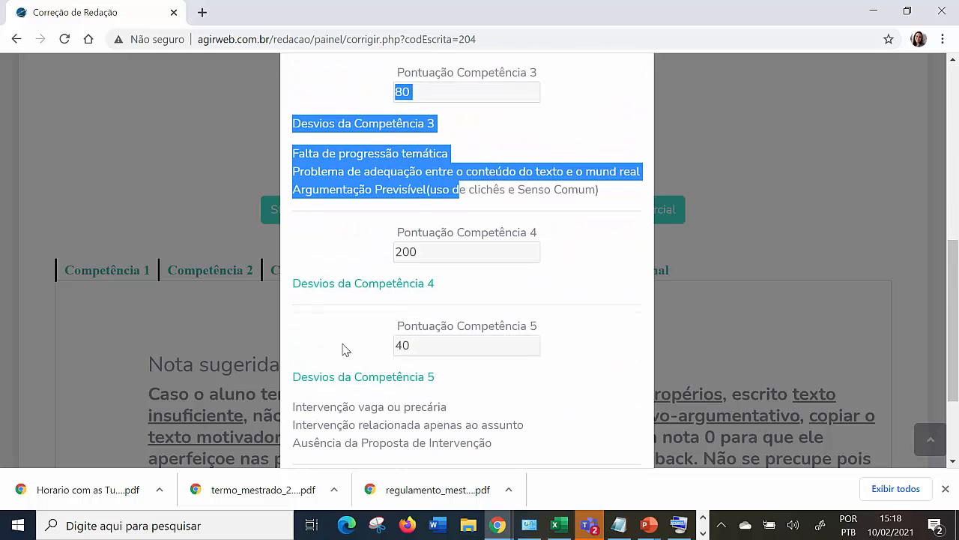
{"action": "scroll", "coordinate": [333, 330], "scroll_direction": "down", "scroll_amount": 2}
{"action": "scroll", "coordinate": [411, 330], "scroll_direction": "up", "scroll_amount": 2}
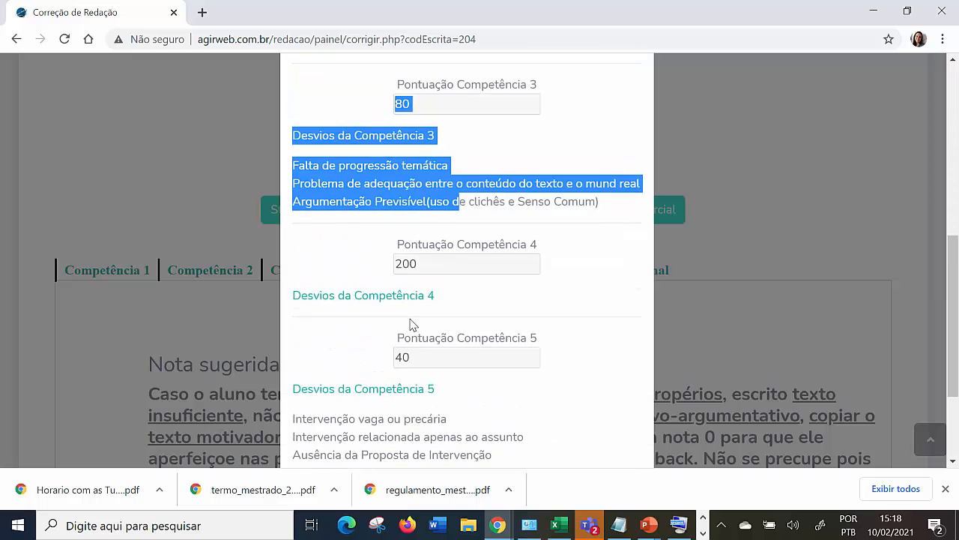
{"action": "scroll", "coordinate": [409, 324], "scroll_direction": "up", "scroll_amount": 4}
{"action": "left_click_drag", "start_coordinate": [386, 341], "coordinate": [291, 298]}
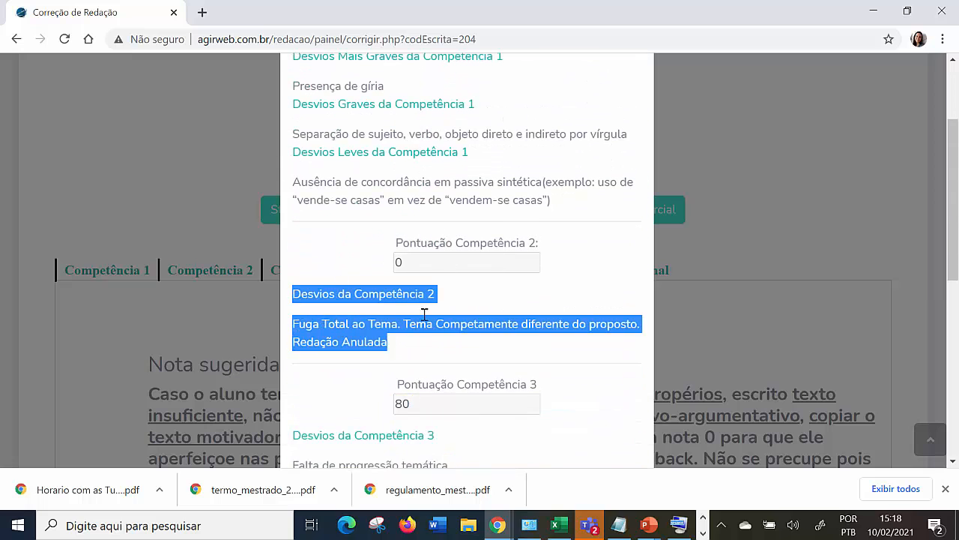
{"action": "left_click", "coordinate": [802, 250]}
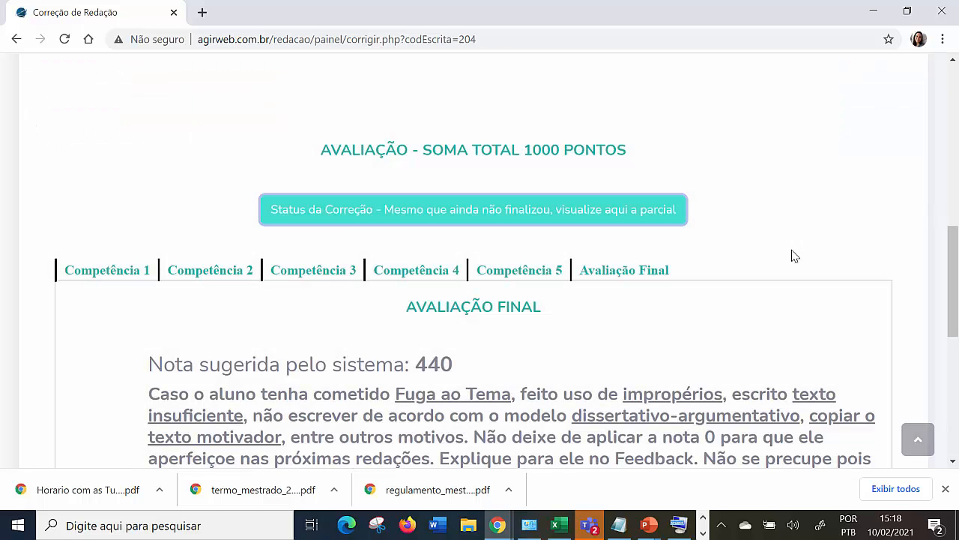
Review the Nota Final and the listed reasons for a zero grade, including improper language, insufficient text and copying the motivating text.
{"action": "scroll", "coordinate": [808, 250], "scroll_direction": "down", "scroll_amount": 2}
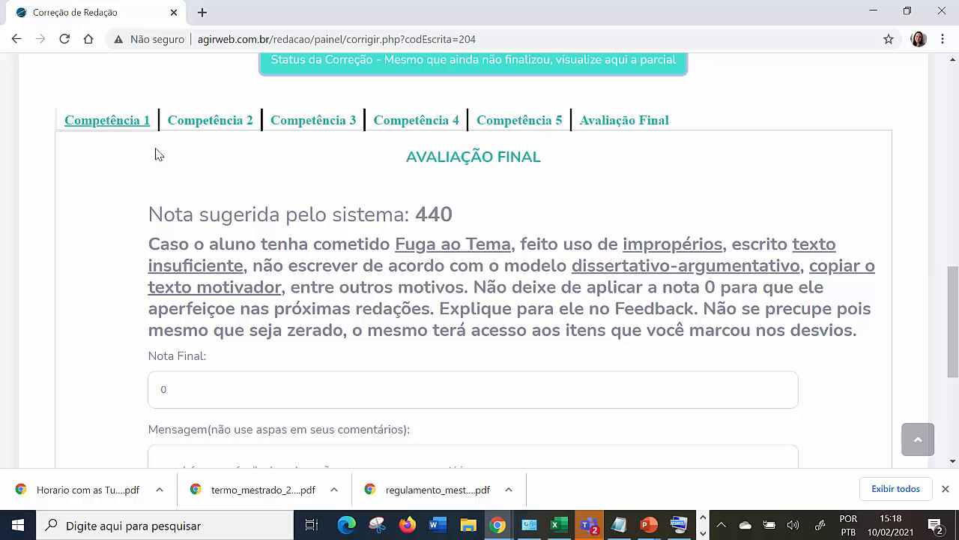
{"action": "scroll", "coordinate": [162, 279], "scroll_direction": "down", "scroll_amount": 2}
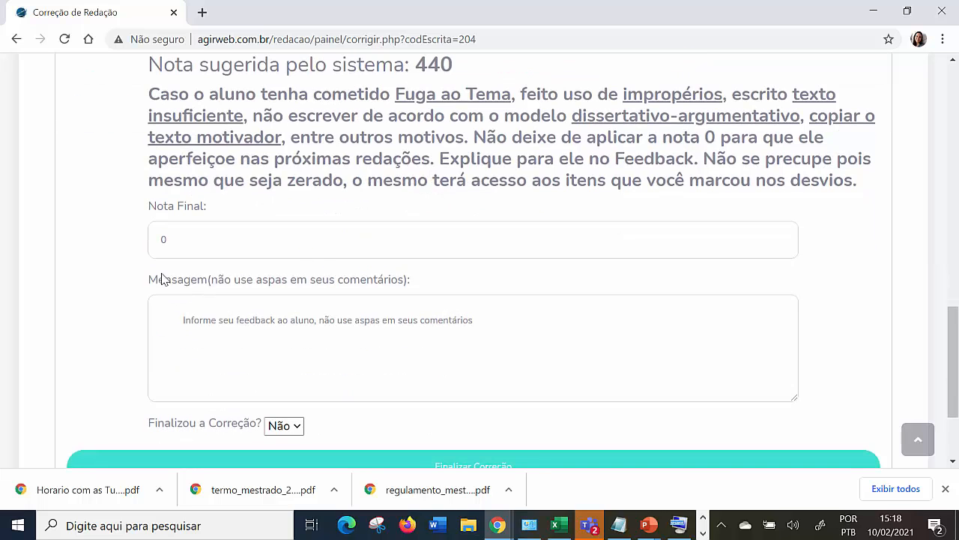
{"action": "double_click", "coordinate": [168, 234]}
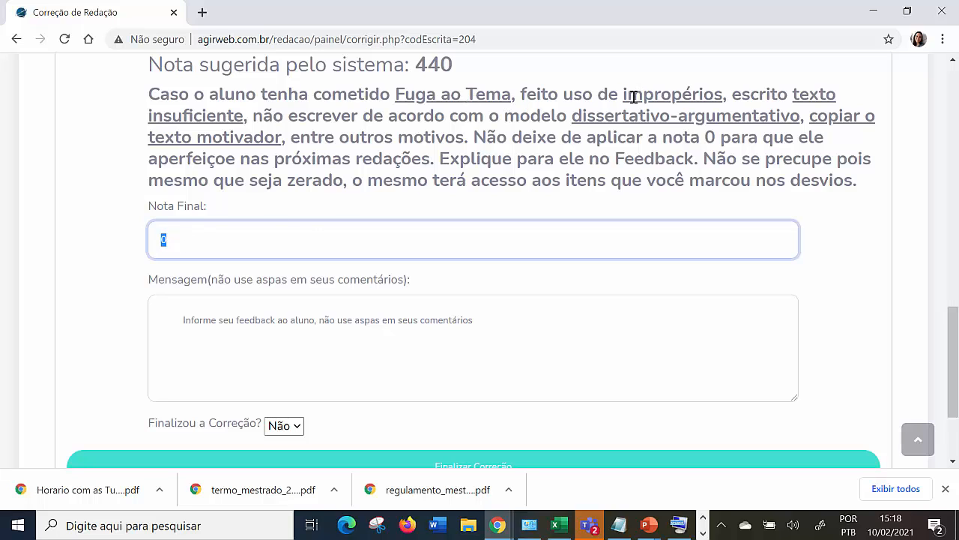
{"action": "left_click_drag", "start_coordinate": [626, 97], "coordinate": [244, 113]}
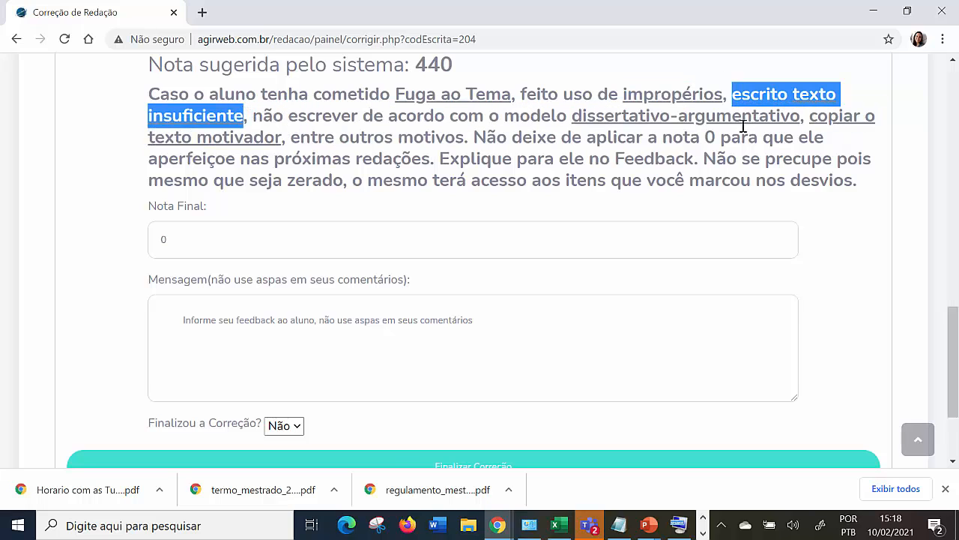
{"action": "left_click_drag", "start_coordinate": [575, 116], "coordinate": [280, 131]}
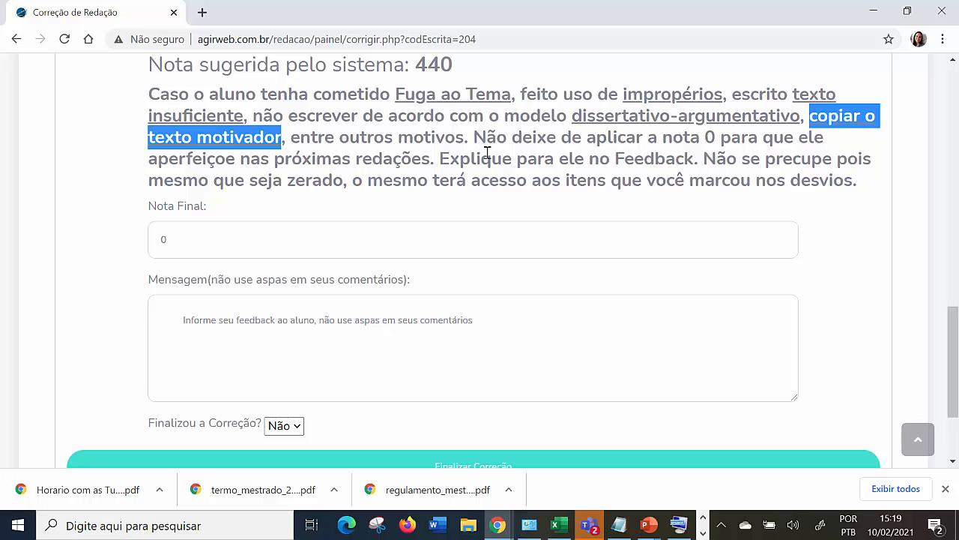
{"action": "left_click_drag", "start_coordinate": [475, 140], "coordinate": [708, 163]}
Write "Terminou" as the feedback message to the student and set "Finalizou a Correção?" to Sim.
{"action": "left_click", "coordinate": [337, 313]}
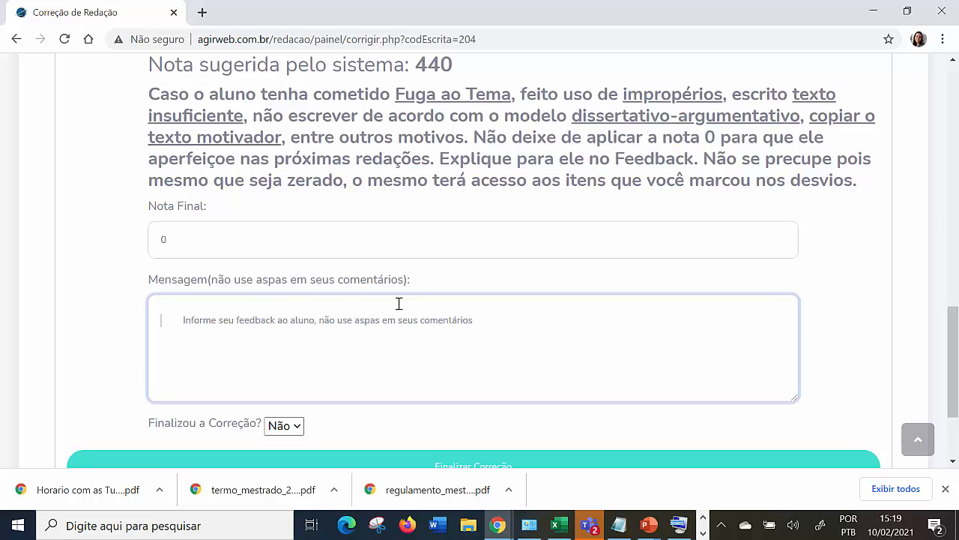
{"action": "type", "text": "Terminou"}
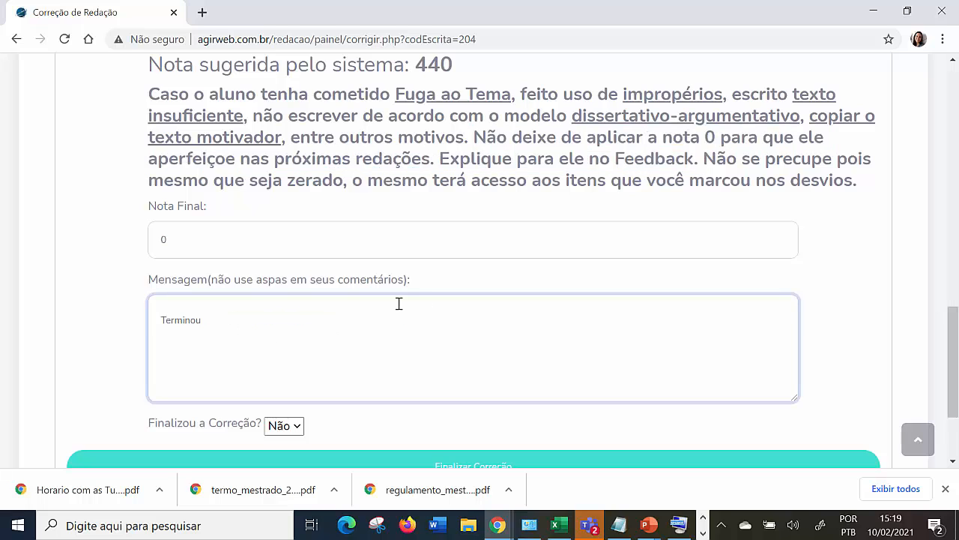
{"action": "left_click", "coordinate": [302, 432]}
{"action": "left_click", "coordinate": [293, 469]}
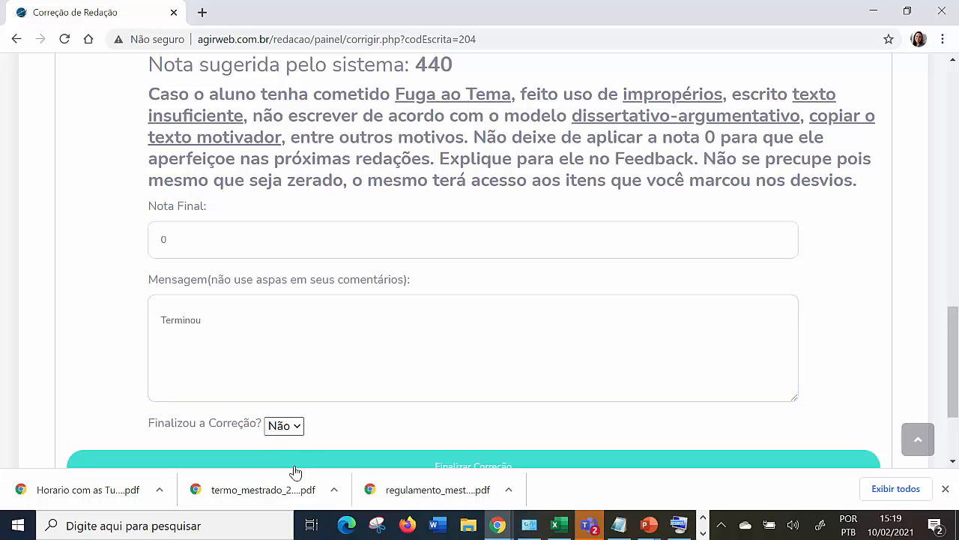
Finalize the essay's correction and acknowledge the update.
{"action": "scroll", "coordinate": [388, 435], "scroll_direction": "down", "scroll_amount": 1}
{"action": "left_click", "coordinate": [476, 408]}
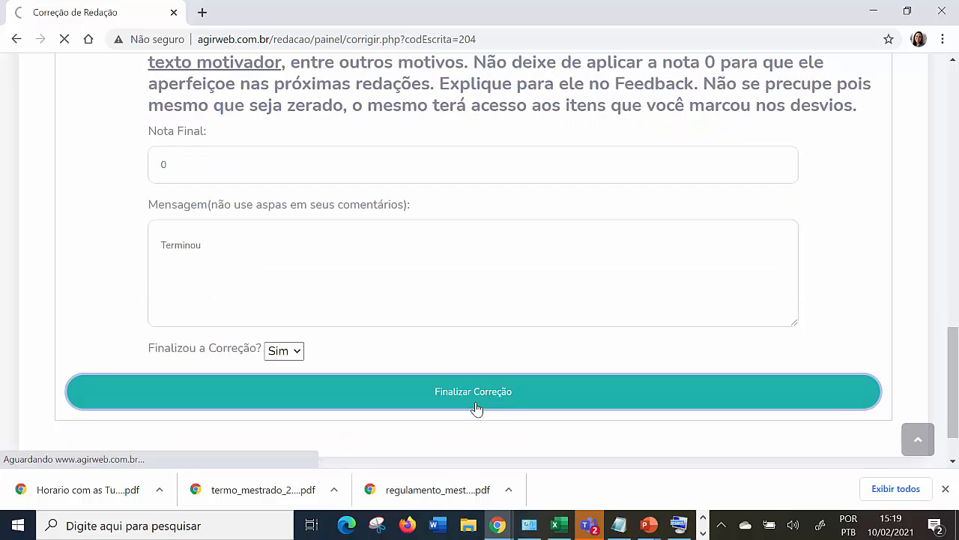
{"action": "left_click", "coordinate": [613, 126]}
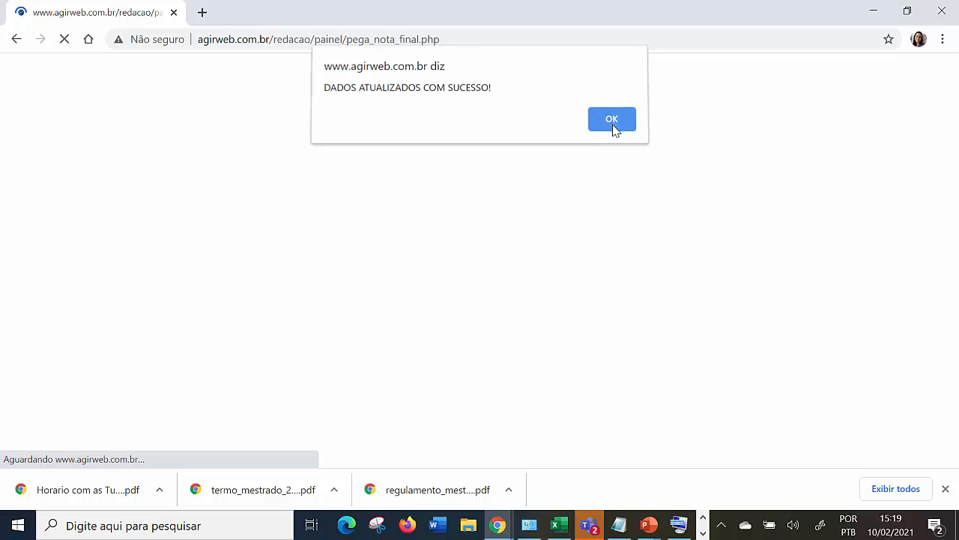
In Redações Corrigidas, reopen the essay "Teste de Novo" on Apropriação Cultural for a new correction.
{"action": "scroll", "coordinate": [805, 361], "scroll_direction": "down", "scroll_amount": 9}
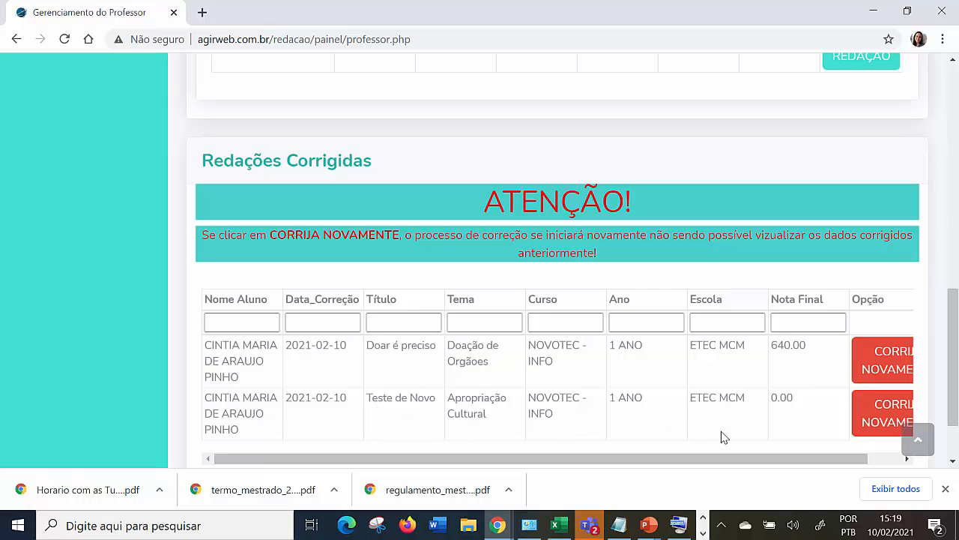
{"action": "left_click_drag", "start_coordinate": [703, 458], "coordinate": [758, 471]}
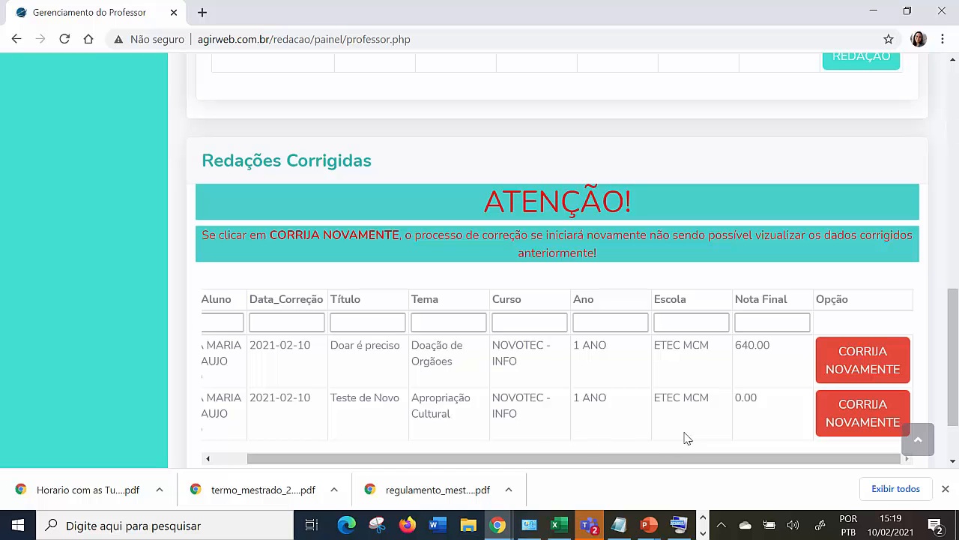
{"action": "left_click", "coordinate": [871, 424]}
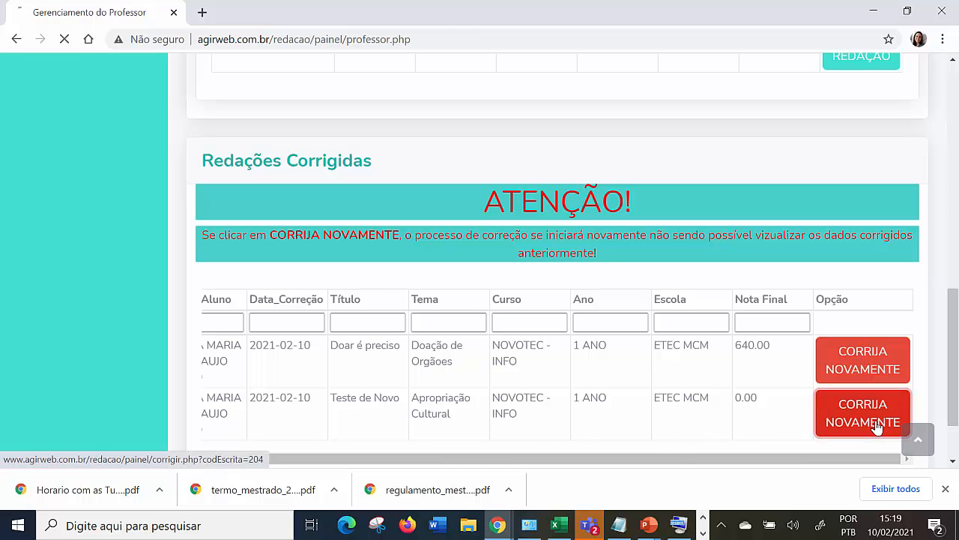
Open the reopened essay's correction status, check the scores down to Competência 5 and the suggested total, and close it.
{"action": "scroll", "coordinate": [732, 361], "scroll_direction": "down", "scroll_amount": 5}
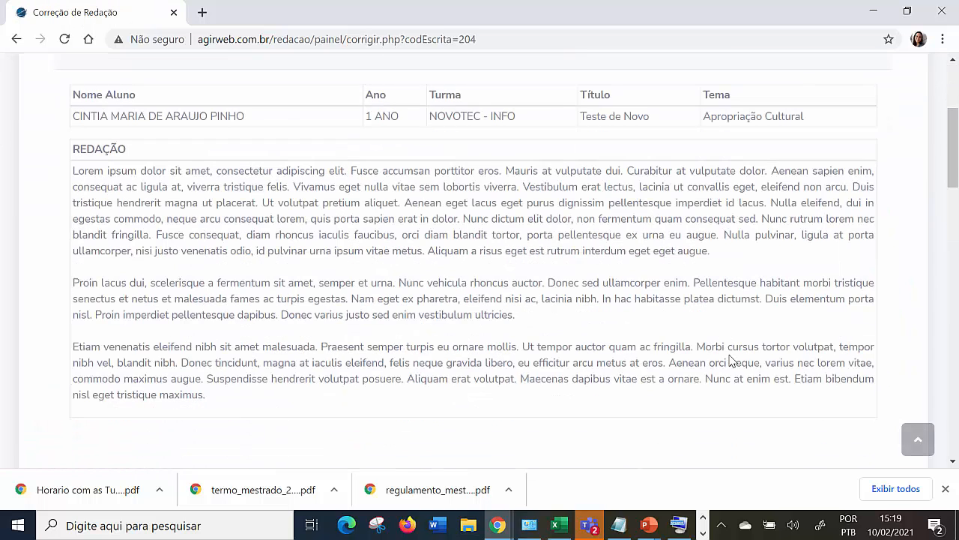
{"action": "scroll", "coordinate": [732, 361], "scroll_direction": "down", "scroll_amount": 2}
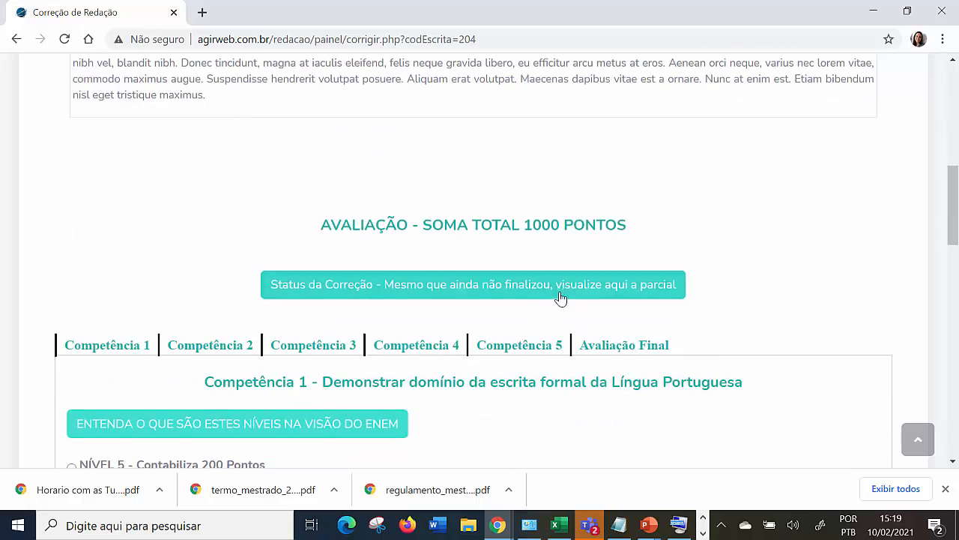
{"action": "left_click", "coordinate": [563, 295]}
{"action": "scroll", "coordinate": [465, 158], "scroll_direction": "down", "scroll_amount": 3}
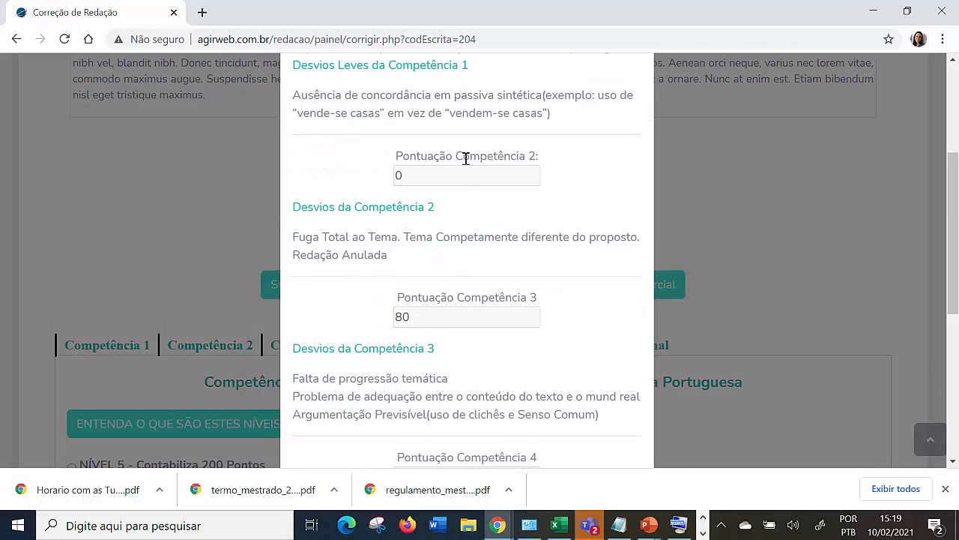
{"action": "scroll", "coordinate": [495, 301], "scroll_direction": "down", "scroll_amount": 3}
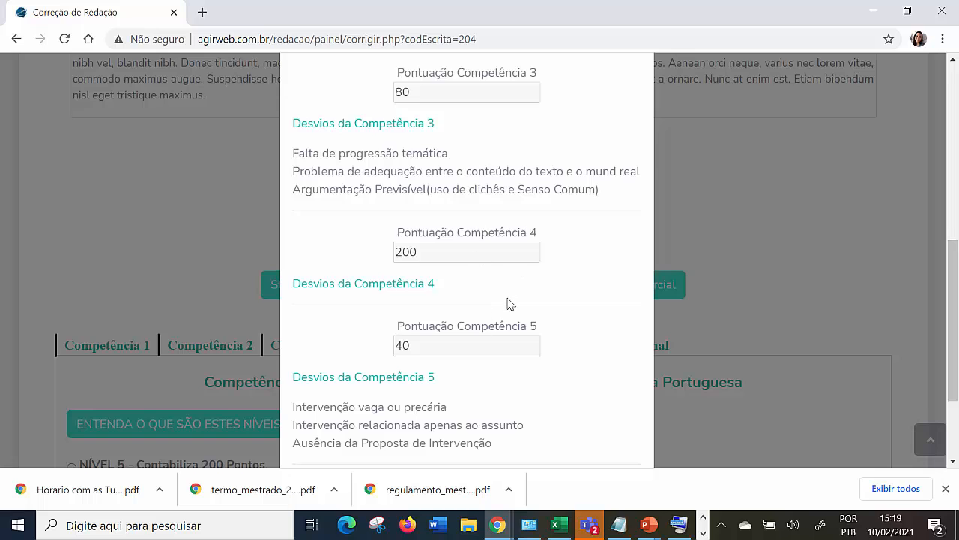
{"action": "scroll", "coordinate": [507, 303], "scroll_direction": "down", "scroll_amount": 1}
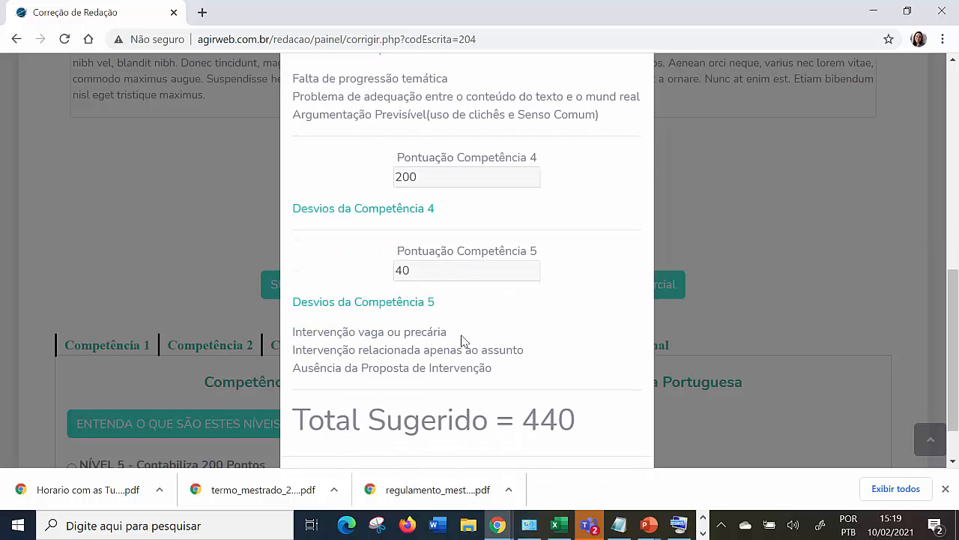
{"action": "left_click_drag", "start_coordinate": [411, 275], "coordinate": [398, 278]}
{"action": "left_click", "coordinate": [745, 289]}
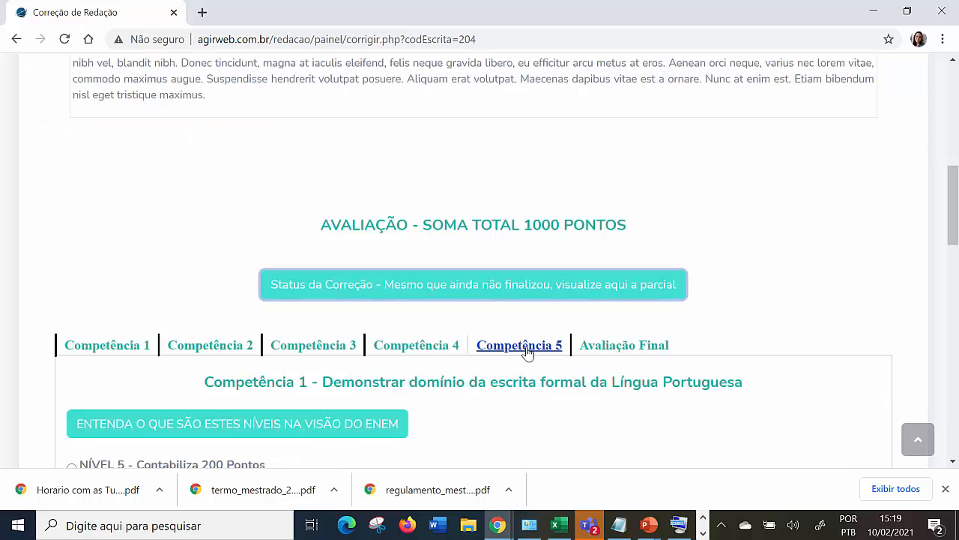
In Competência 5, assign Nível 3 (120 points), mark the deviation "Intervenção não detalhada" and finalize it.
{"action": "left_click", "coordinate": [527, 351]}
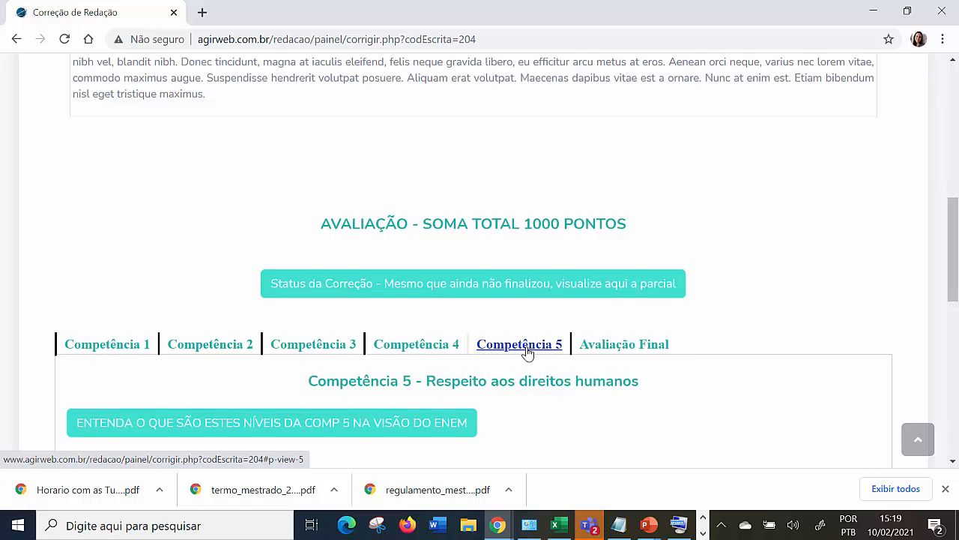
{"action": "scroll", "coordinate": [527, 352], "scroll_direction": "down", "scroll_amount": 5}
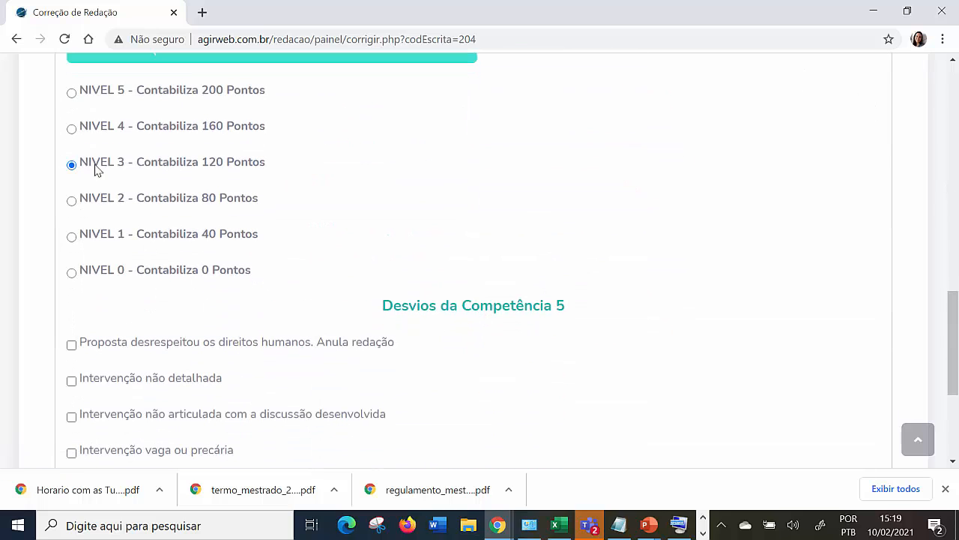
{"action": "scroll", "coordinate": [220, 175], "scroll_direction": "down", "scroll_amount": 2}
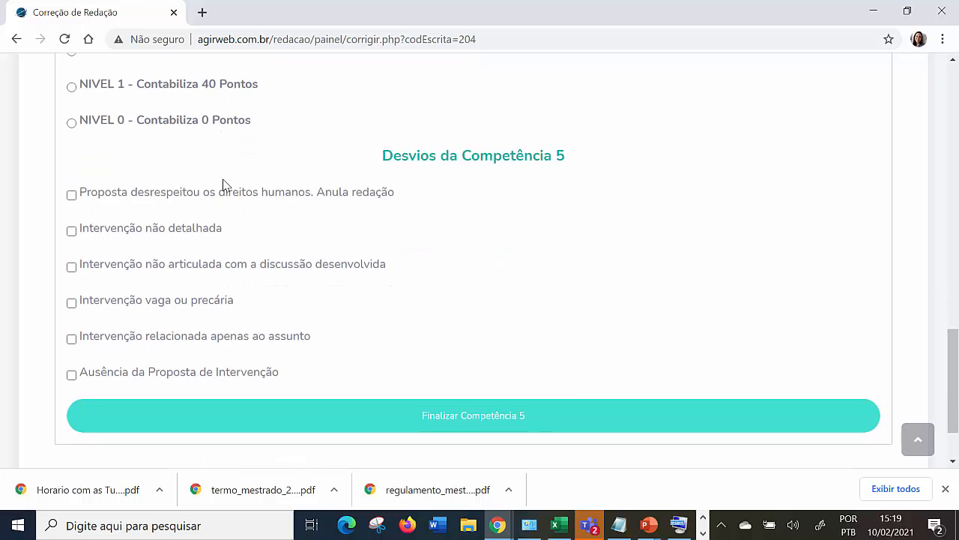
{"action": "left_click", "coordinate": [71, 231]}
{"action": "left_click", "coordinate": [528, 425]}
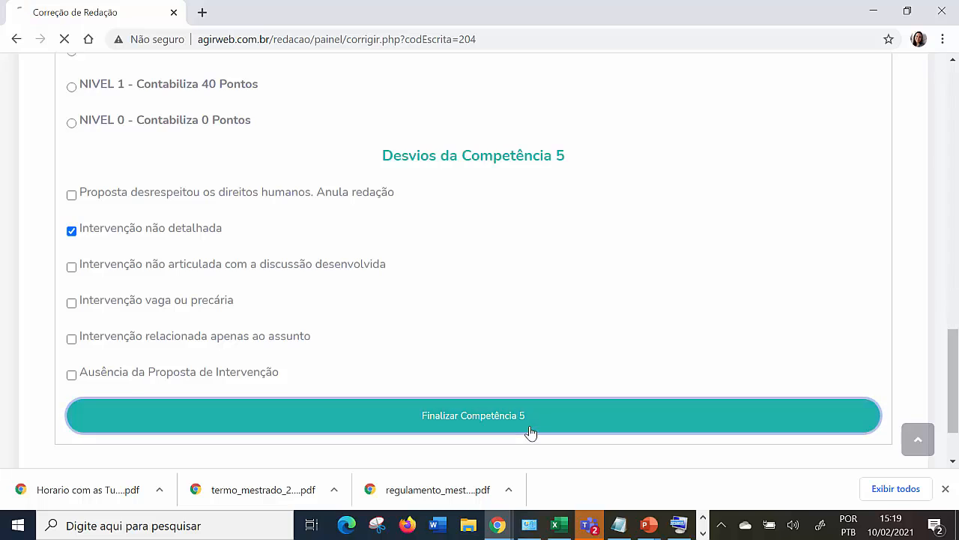
Acknowledge the Competência 5 update and check the system's suggested grade in Avaliação Final.
{"action": "left_click", "coordinate": [625, 127]}
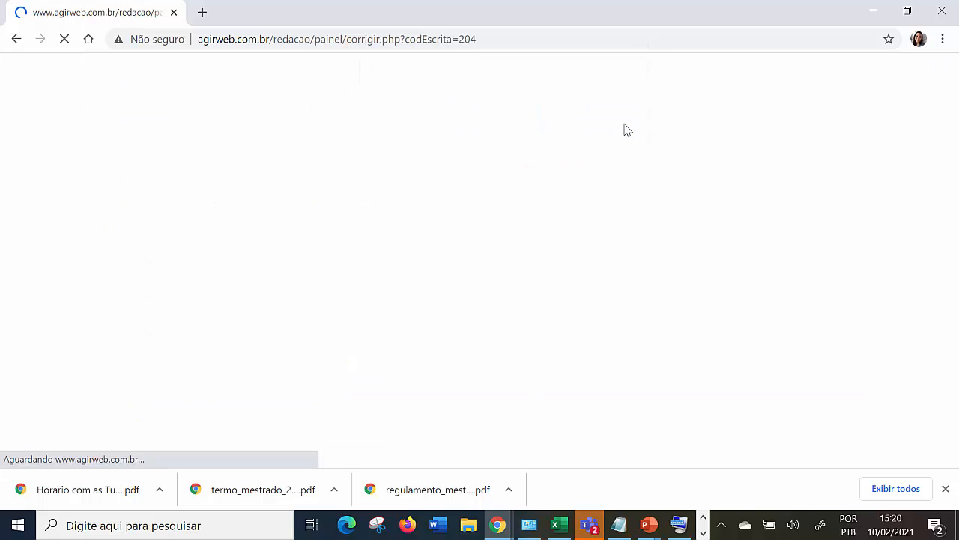
{"action": "scroll", "coordinate": [649, 319], "scroll_direction": "down", "scroll_amount": 2}
{"action": "scroll", "coordinate": [649, 318], "scroll_direction": "down", "scroll_amount": 6}
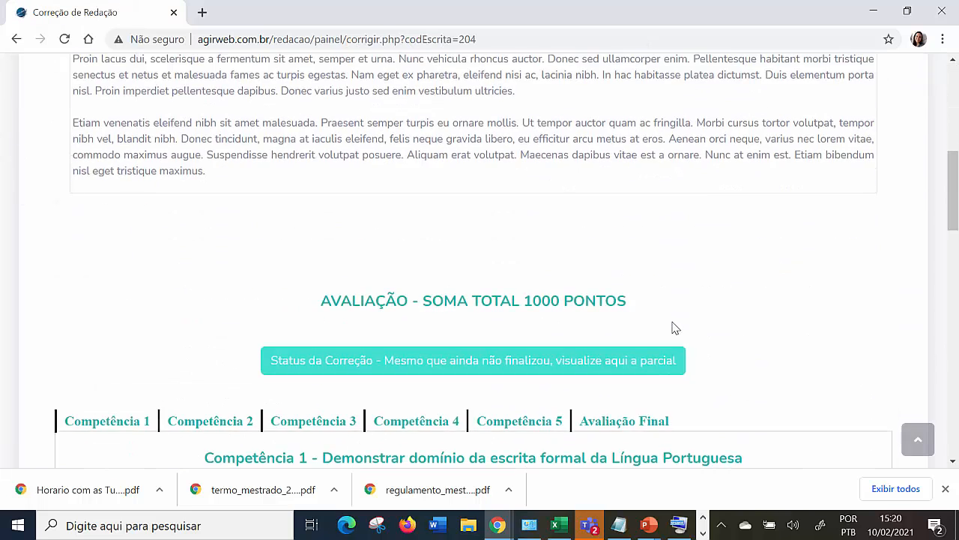
{"action": "scroll", "coordinate": [673, 325], "scroll_direction": "up", "scroll_amount": 1}
{"action": "scroll", "coordinate": [672, 325], "scroll_direction": "down", "scroll_amount": 3}
{"action": "left_click", "coordinate": [631, 279]}
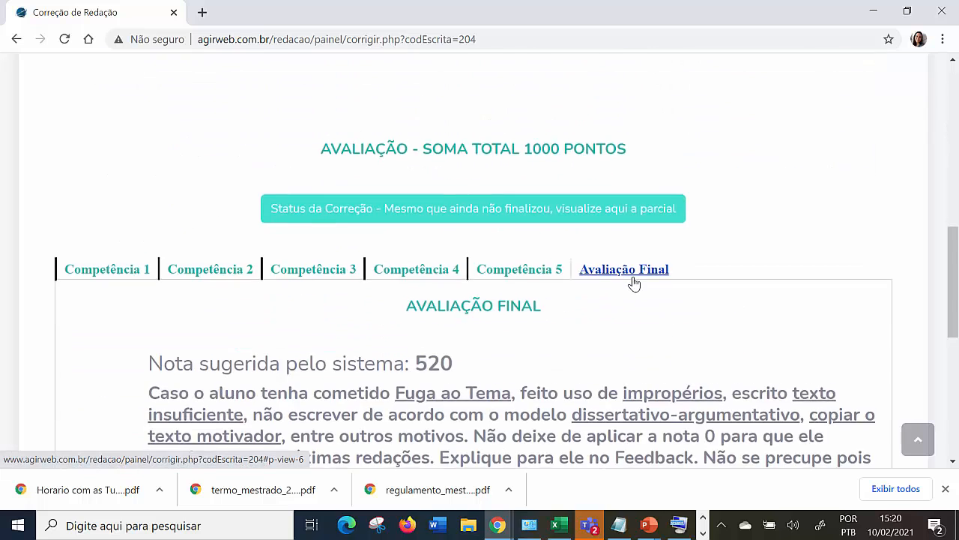
{"action": "scroll", "coordinate": [604, 278], "scroll_direction": "down", "scroll_amount": 4}
{"action": "scroll", "coordinate": [283, 253], "scroll_direction": "up", "scroll_amount": 2}
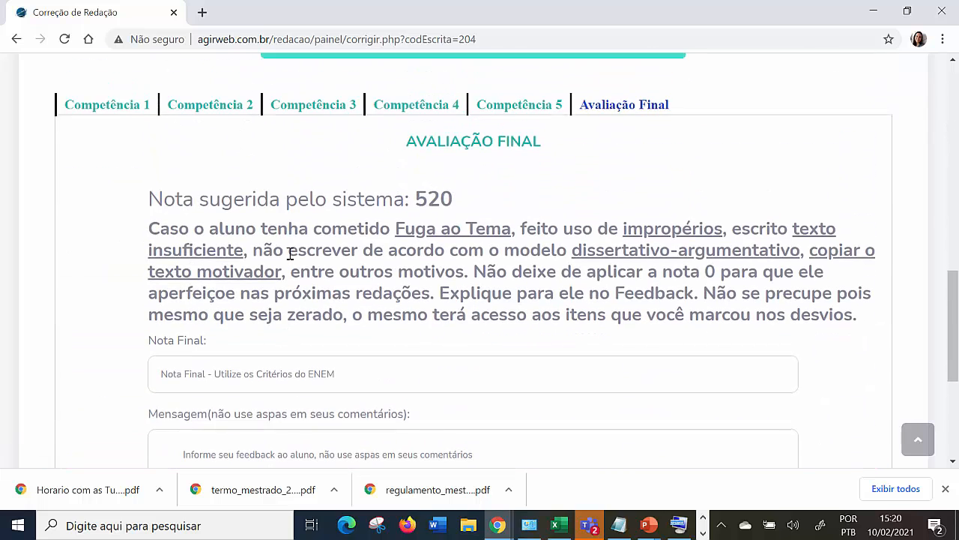
{"action": "double_click", "coordinate": [418, 212]}
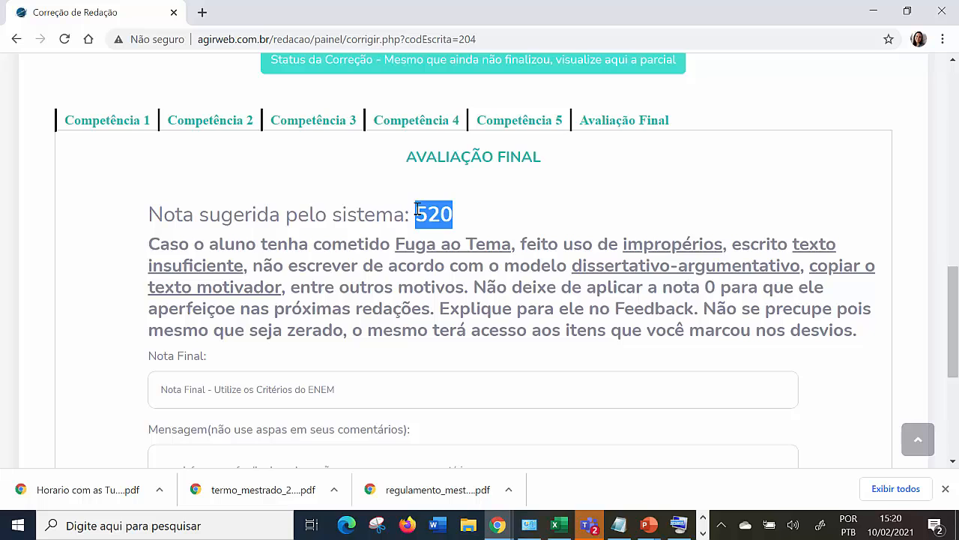
{"action": "scroll", "coordinate": [460, 268], "scroll_direction": "down", "scroll_amount": 2}
{"action": "left_click", "coordinate": [377, 241]}
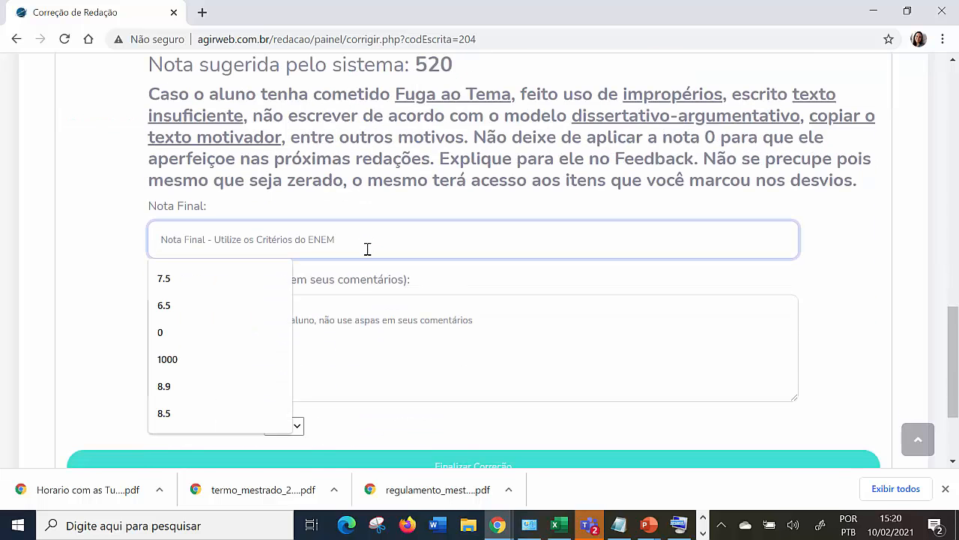
{"action": "scroll", "coordinate": [367, 249], "scroll_direction": "up", "scroll_amount": 2}
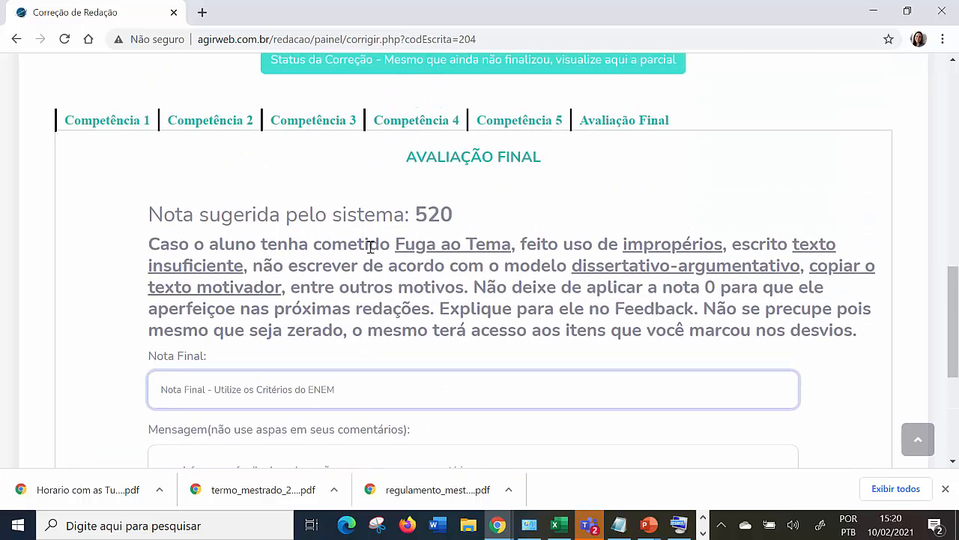
In Competência 2, mark the deviation "Fuga Parcial ao tema", assign Nível 2 (80 points), finalize it and acknowledge the update.
{"action": "left_click", "coordinate": [229, 127]}
{"action": "scroll", "coordinate": [253, 251], "scroll_direction": "down", "scroll_amount": 3}
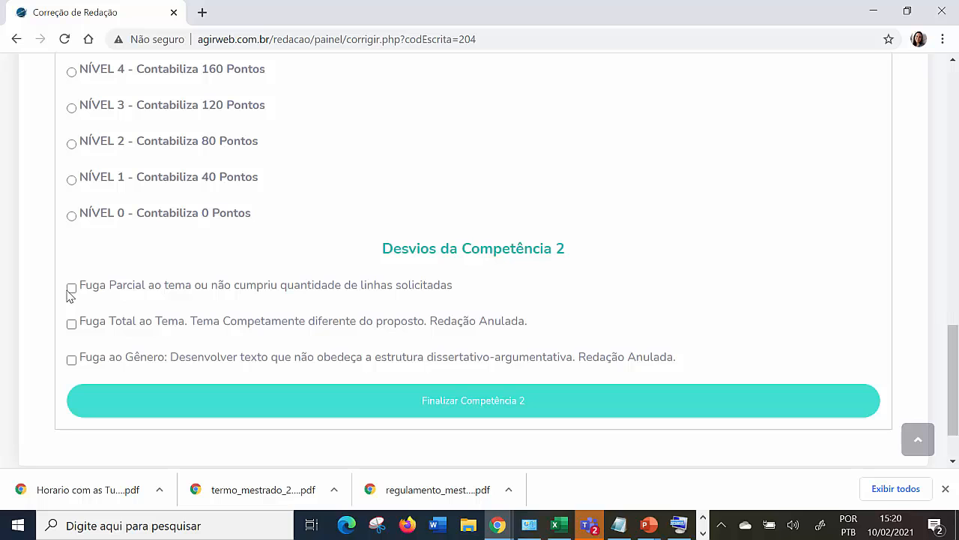
{"action": "left_click", "coordinate": [71, 289]}
{"action": "scroll", "coordinate": [127, 289], "scroll_direction": "up", "scroll_amount": 2}
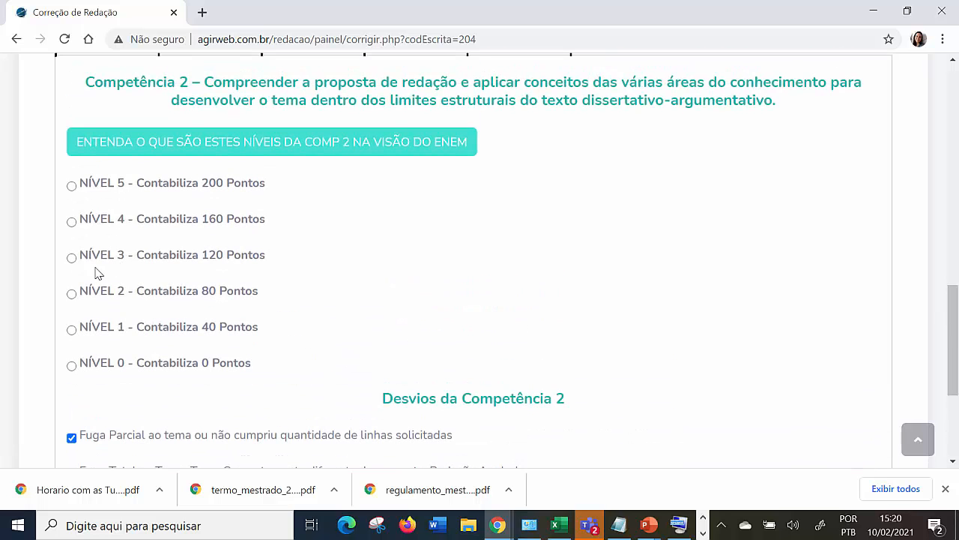
{"action": "left_click", "coordinate": [72, 294]}
{"action": "scroll", "coordinate": [253, 334], "scroll_direction": "down", "scroll_amount": 3}
{"action": "left_click", "coordinate": [514, 336]}
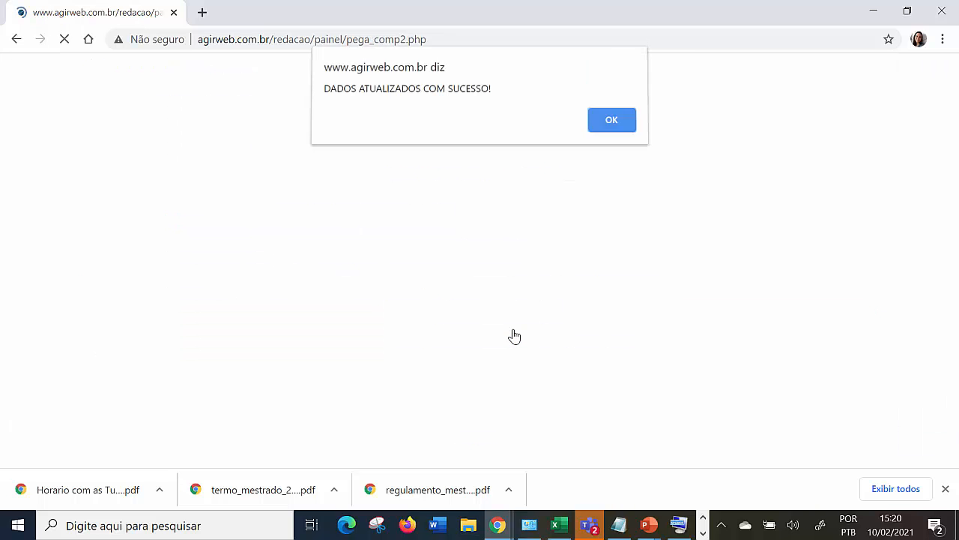
{"action": "left_click", "coordinate": [609, 120]}
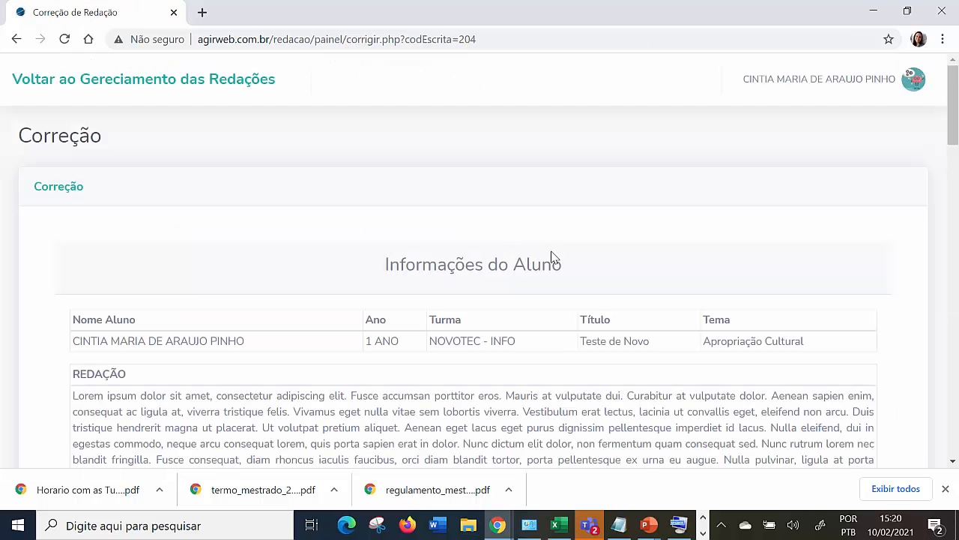
In Avaliação Final, enter 600 as the Nota Final and "Explica aqui o motivo" as the feedback message.
{"action": "scroll", "coordinate": [553, 257], "scroll_direction": "down", "scroll_amount": 6}
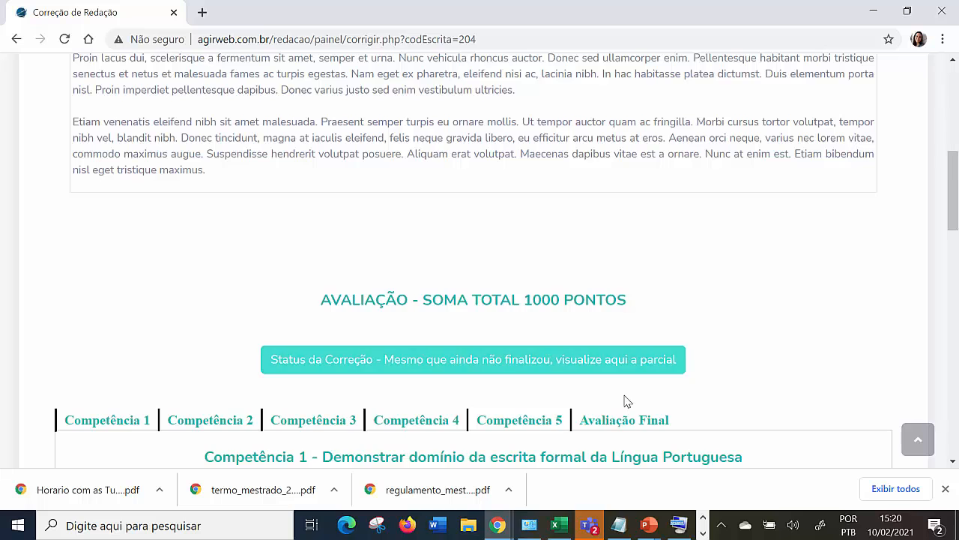
{"action": "scroll", "coordinate": [625, 400], "scroll_direction": "down", "scroll_amount": 1}
{"action": "left_click", "coordinate": [619, 344]}
{"action": "scroll", "coordinate": [578, 341], "scroll_direction": "down", "scroll_amount": 3}
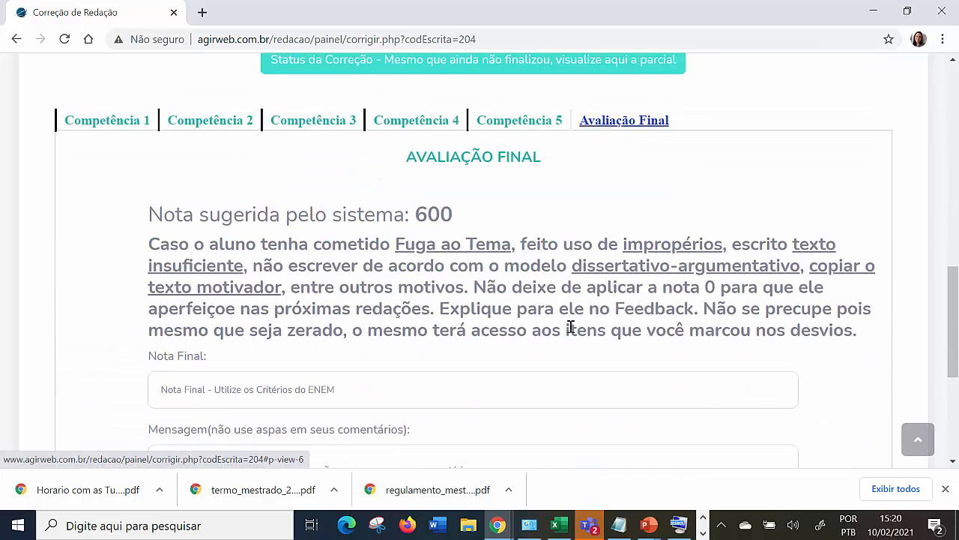
{"action": "left_click", "coordinate": [298, 386]}
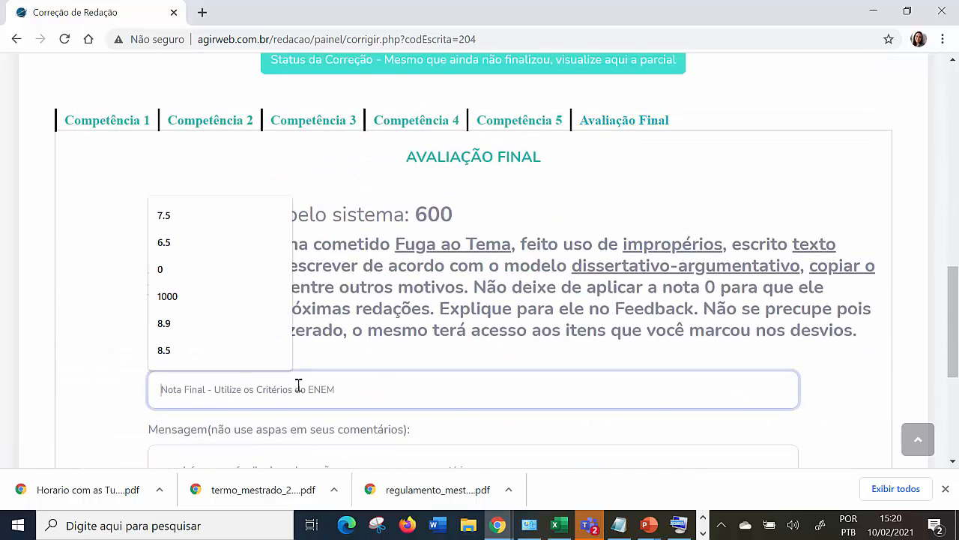
{"action": "type", "text": "600"}
{"action": "scroll", "coordinate": [298, 386], "scroll_direction": "down", "scroll_amount": 3}
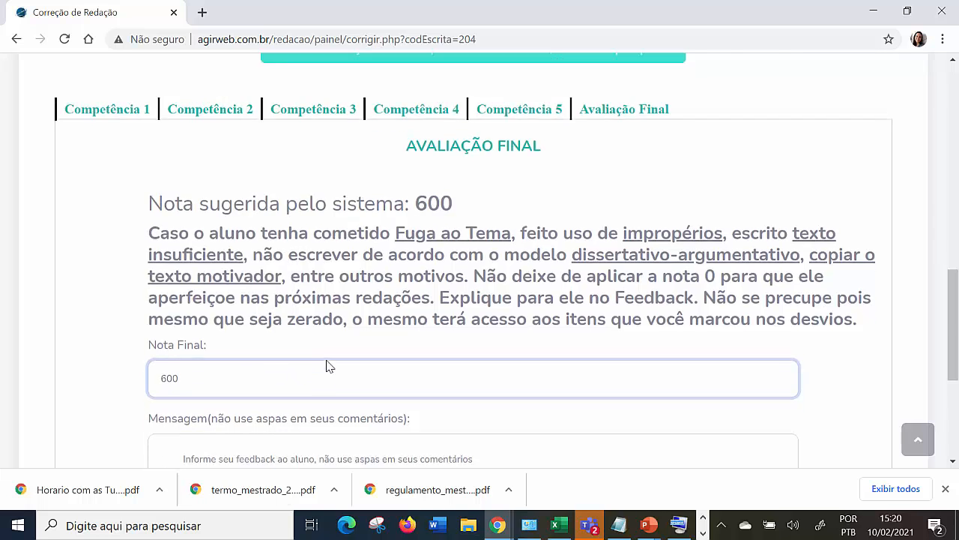
{"action": "left_click", "coordinate": [295, 275]}
{"action": "type", "text": "Explica aqui o motivo"}
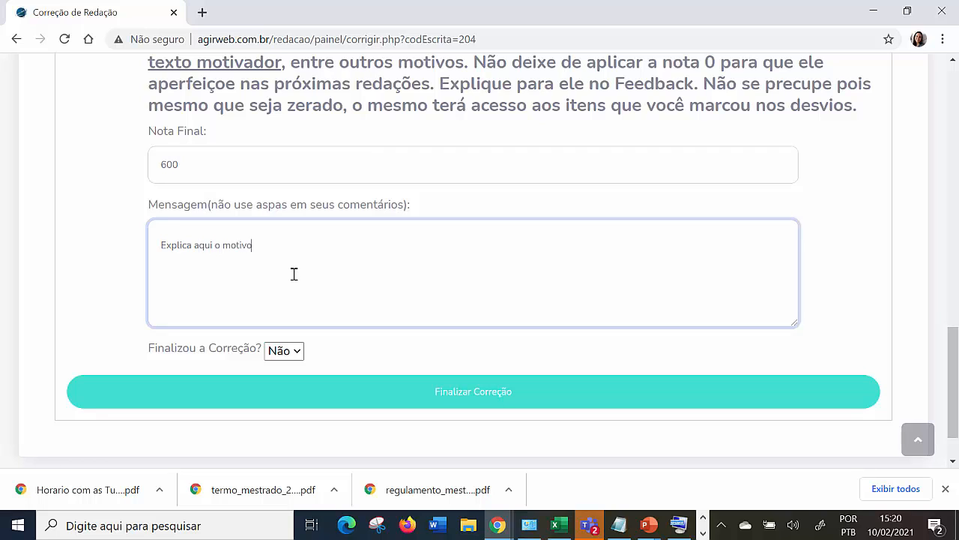
Set "Finalizou a Correção?" to Sim, finalize the essay's correction and acknowledge the update.
{"action": "left_click", "coordinate": [297, 355]}
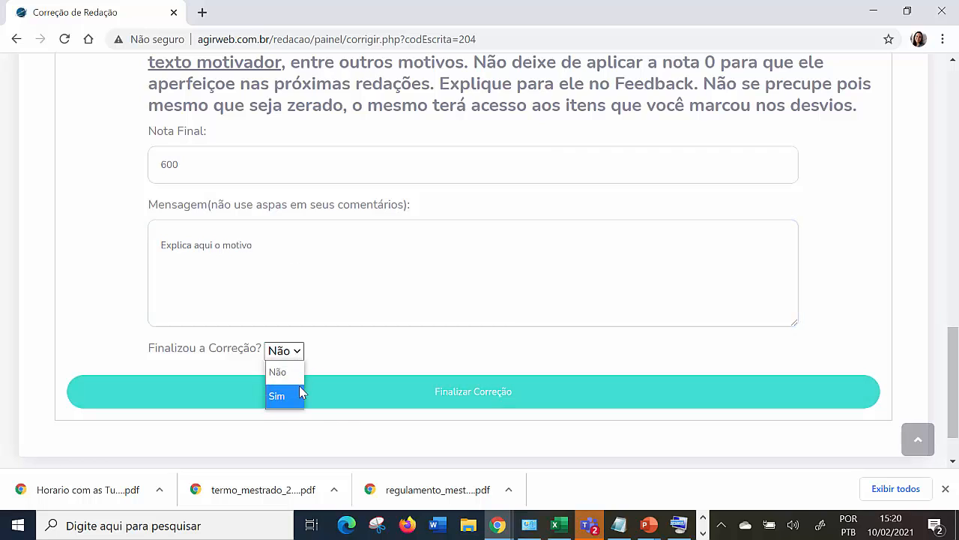
{"action": "left_click", "coordinate": [299, 388]}
{"action": "left_click", "coordinate": [533, 400]}
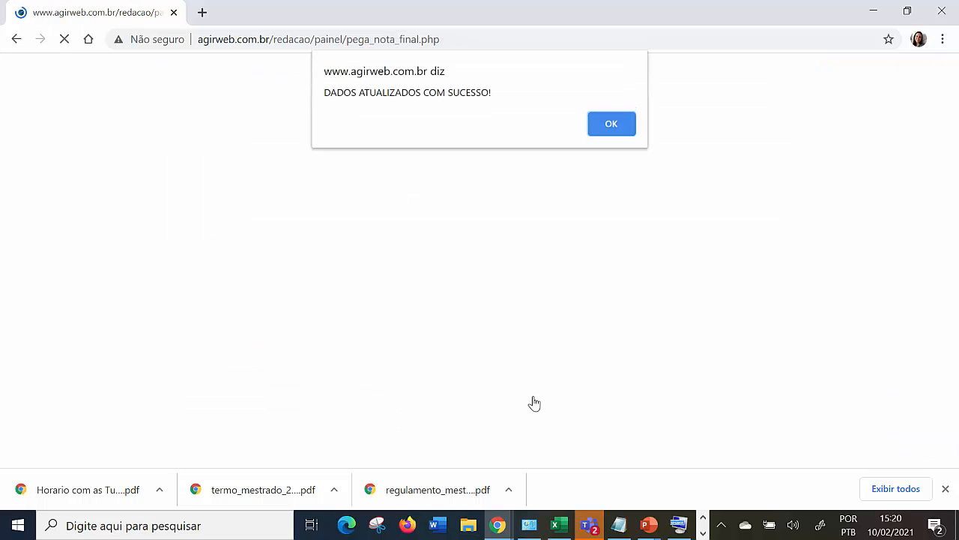
{"action": "left_click", "coordinate": [611, 133]}
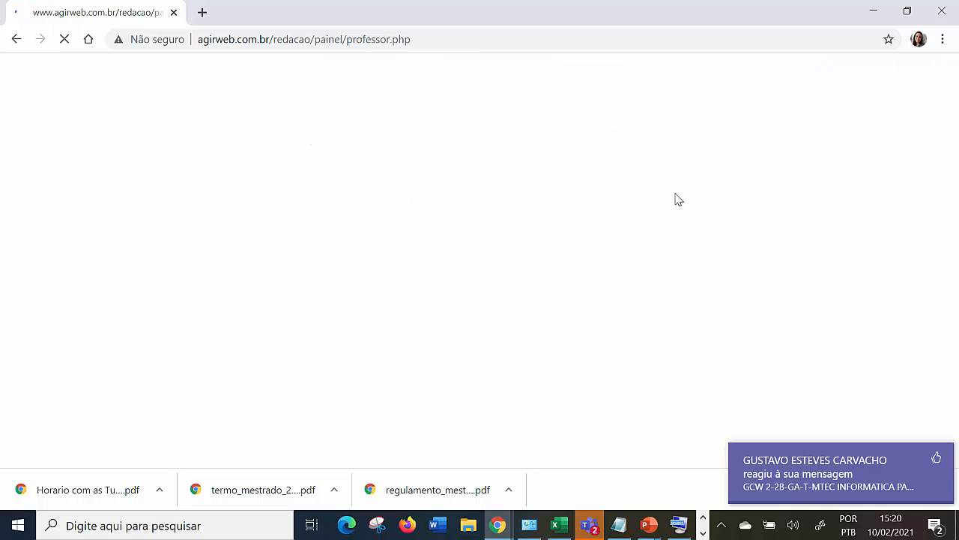
In Redações Corrigidas, check the final grade of "Teste de Novo" and reopen that essay for a new correction.
{"action": "scroll", "coordinate": [617, 355], "scroll_direction": "down", "scroll_amount": 3}
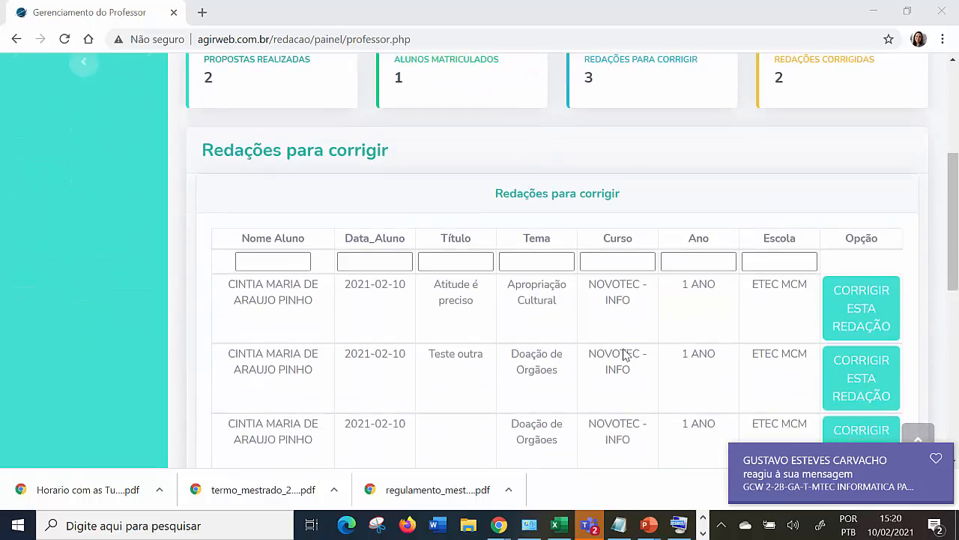
{"action": "scroll", "coordinate": [623, 352], "scroll_direction": "down", "scroll_amount": 5}
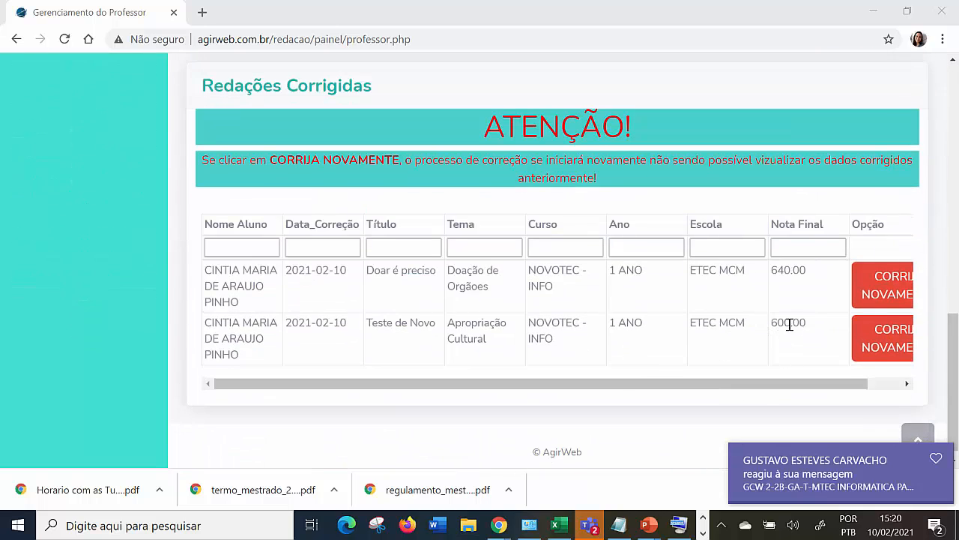
{"action": "left_click_drag", "start_coordinate": [807, 324], "coordinate": [774, 322]}
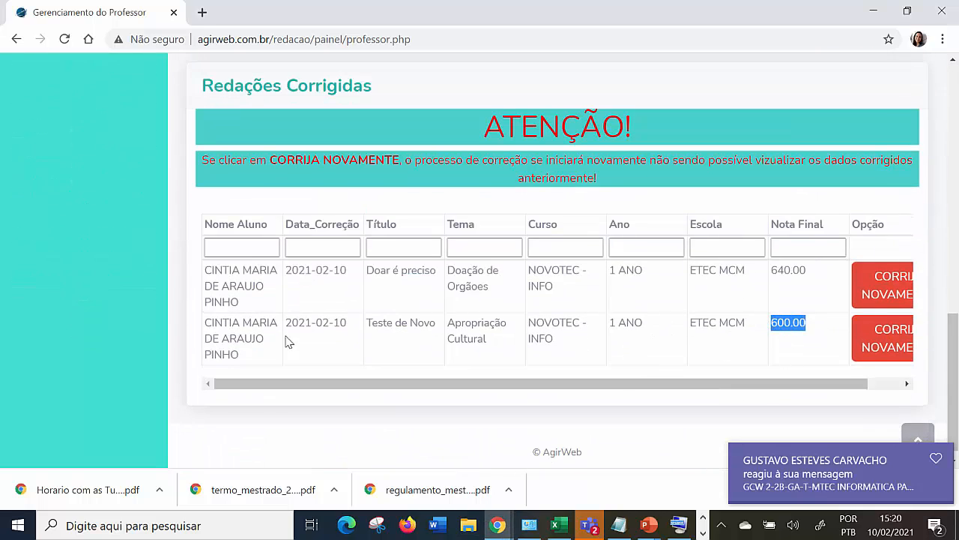
{"action": "left_click", "coordinate": [892, 349]}
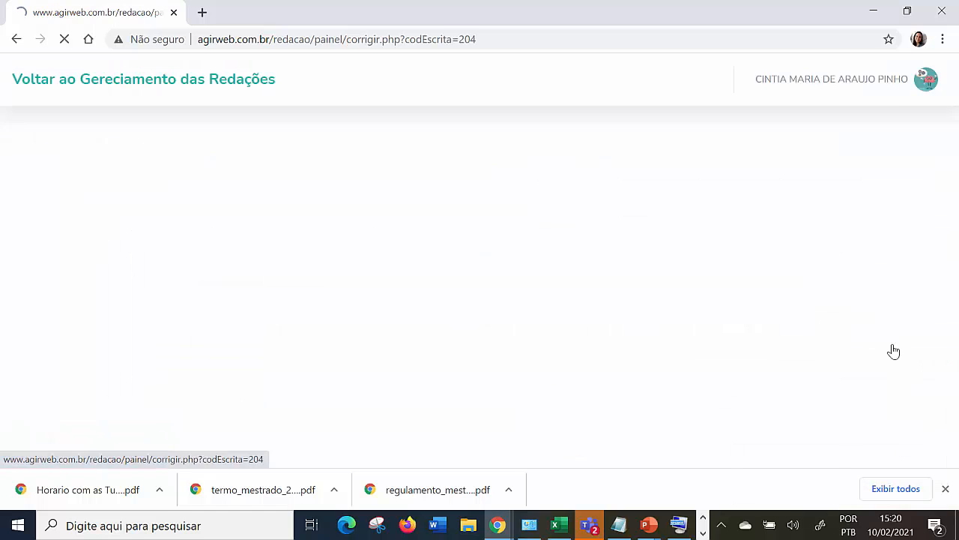
Open the reopened essay's correction status, review the scores and deviations of all five competências, and close it.
{"action": "scroll", "coordinate": [635, 263], "scroll_direction": "down", "scroll_amount": 2}
{"action": "scroll", "coordinate": [631, 282], "scroll_direction": "down", "scroll_amount": 5}
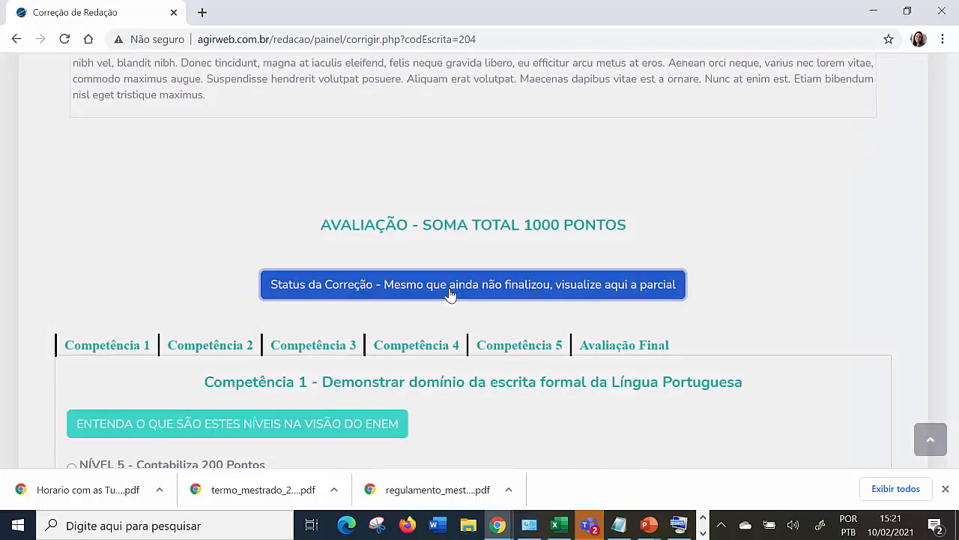
{"action": "left_click", "coordinate": [450, 294]}
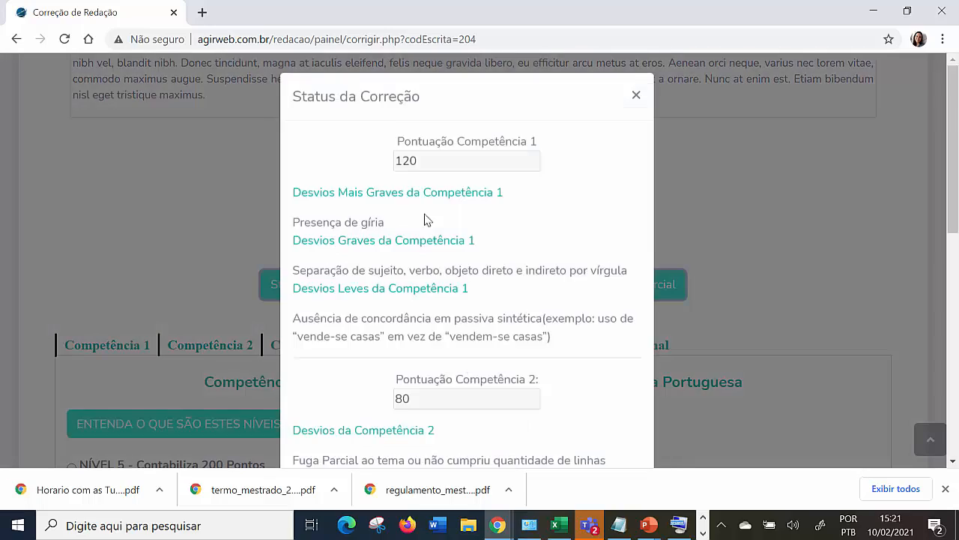
{"action": "scroll", "coordinate": [424, 218], "scroll_direction": "down", "scroll_amount": 6}
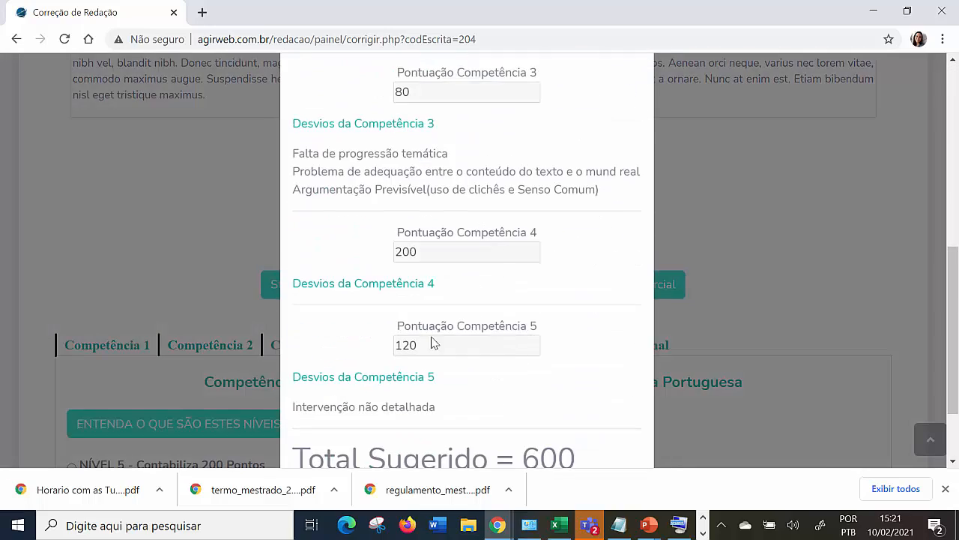
{"action": "scroll", "coordinate": [407, 216], "scroll_direction": "up", "scroll_amount": 1}
{"action": "scroll", "coordinate": [471, 165], "scroll_direction": "up", "scroll_amount": 2}
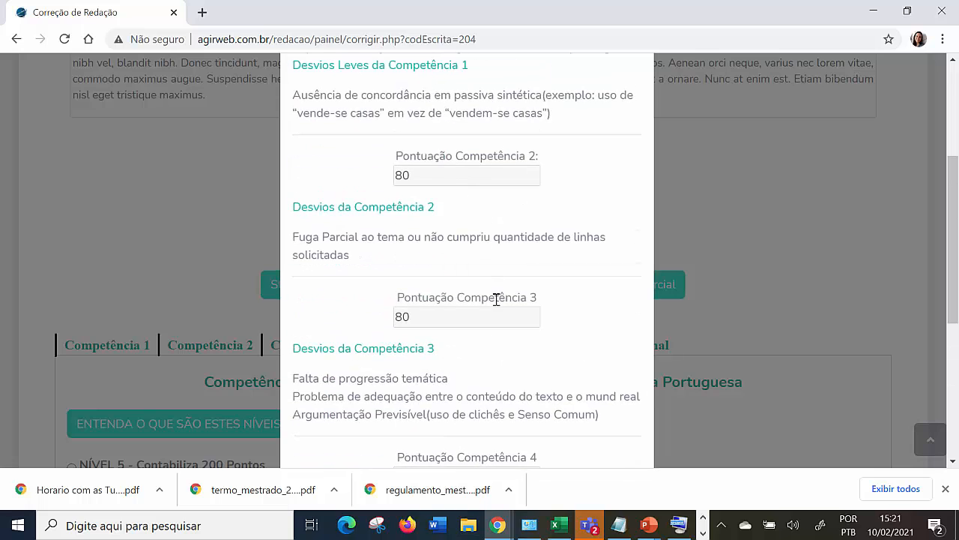
{"action": "scroll", "coordinate": [497, 293], "scroll_direction": "down", "scroll_amount": 4}
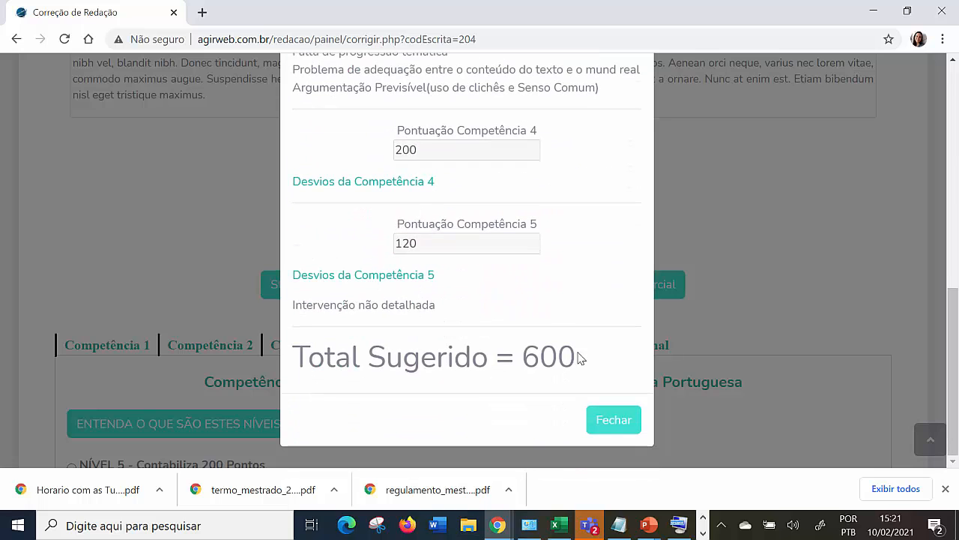
{"action": "left_click", "coordinate": [607, 417]}
Open Competência 3 and look over its scoring levels and list of deviations.
{"action": "left_click", "coordinate": [315, 347]}
{"action": "scroll", "coordinate": [315, 352], "scroll_direction": "down", "scroll_amount": 6}
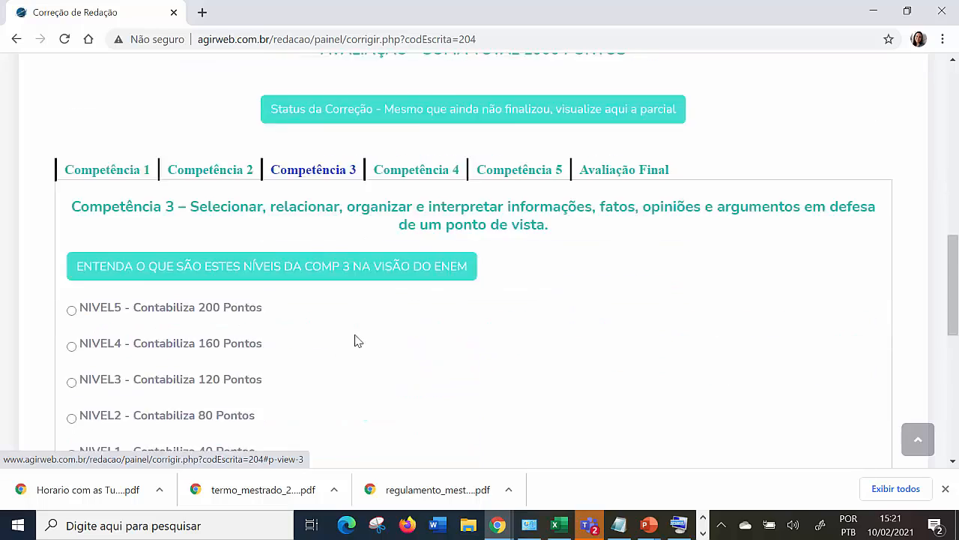
{"action": "scroll", "coordinate": [105, 207], "scroll_direction": "down", "scroll_amount": 3}
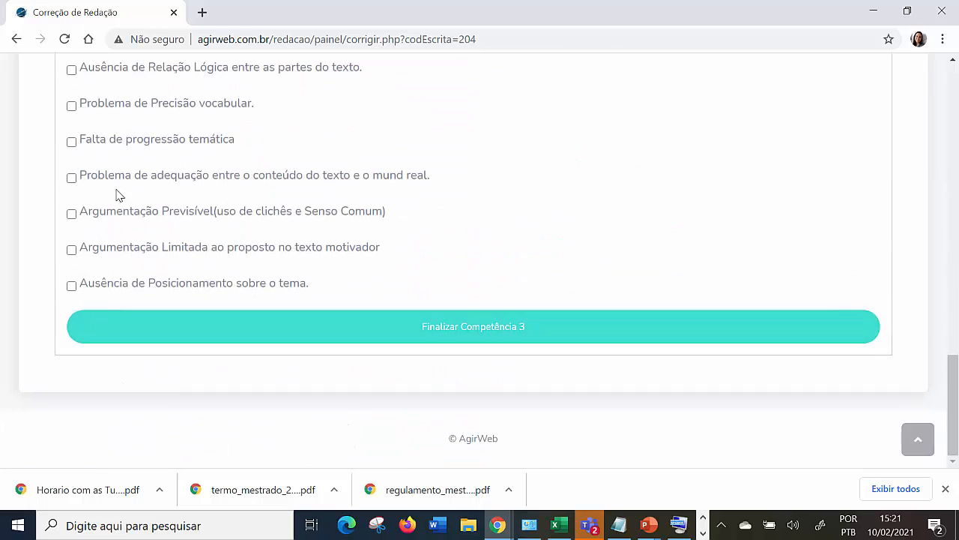
{"action": "scroll", "coordinate": [187, 230], "scroll_direction": "up", "scroll_amount": 9}
{"action": "scroll", "coordinate": [191, 226], "scroll_direction": "up", "scroll_amount": 1}
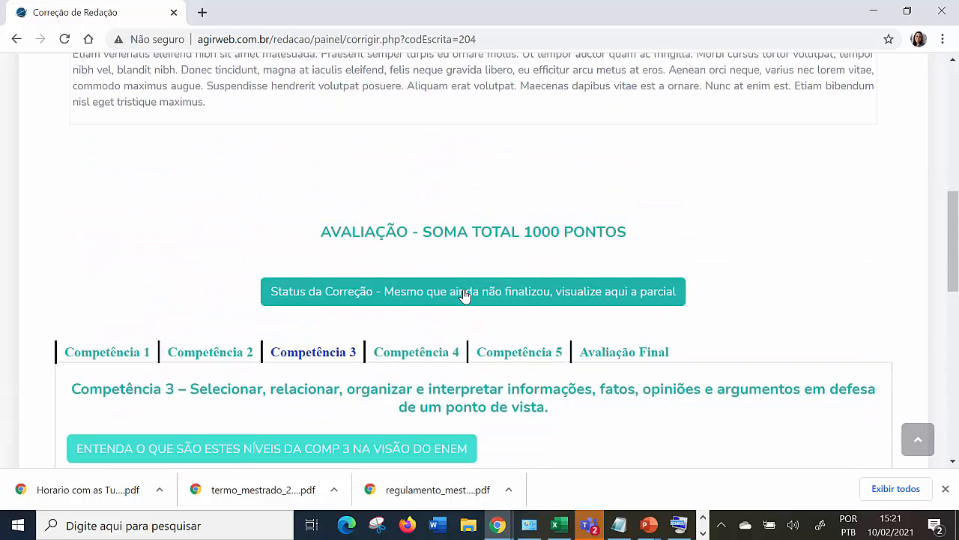
View the correction status again, compare the Competência 3 deviations and other recorded scores, and close it.
{"action": "left_click", "coordinate": [467, 293]}
{"action": "scroll", "coordinate": [360, 225], "scroll_direction": "down", "scroll_amount": 3}
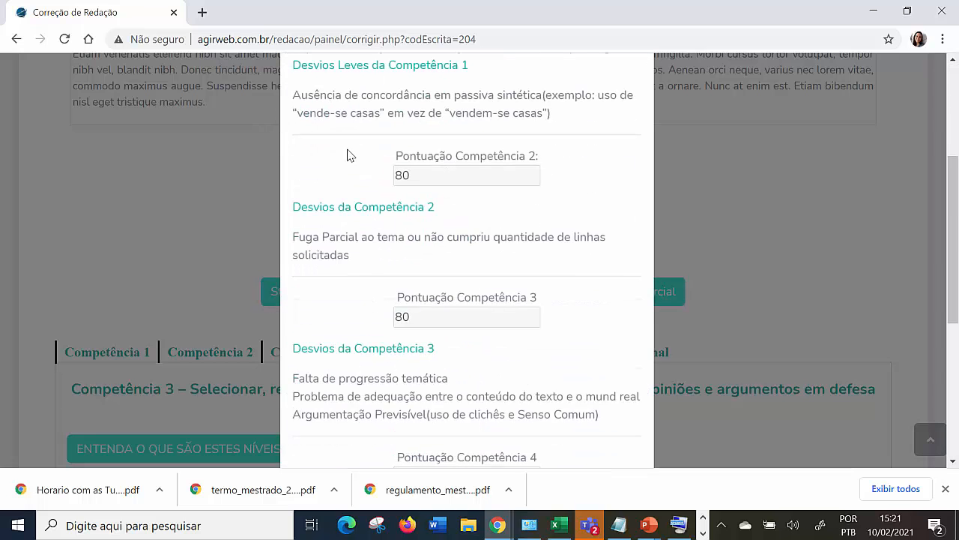
{"action": "scroll", "coordinate": [375, 353], "scroll_direction": "down", "scroll_amount": 5}
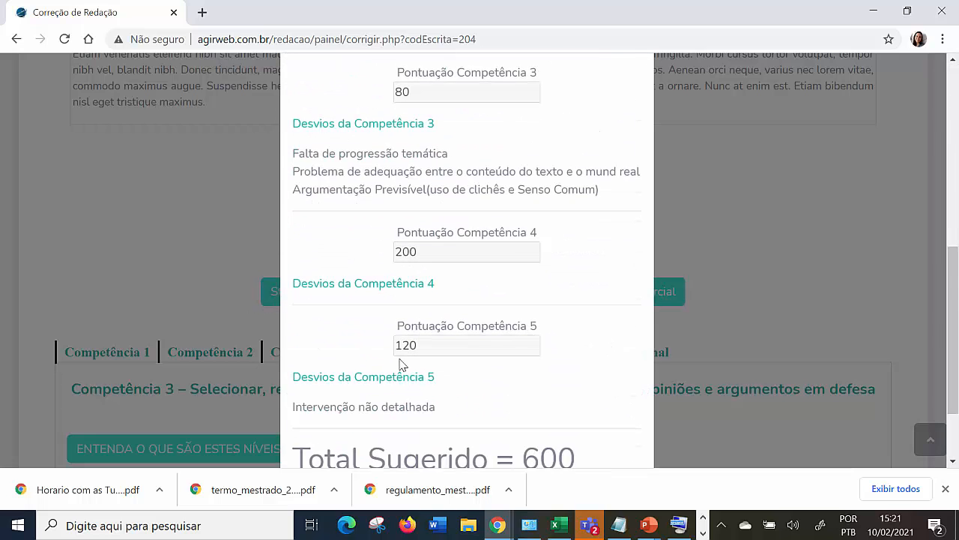
{"action": "left_click", "coordinate": [625, 424]}
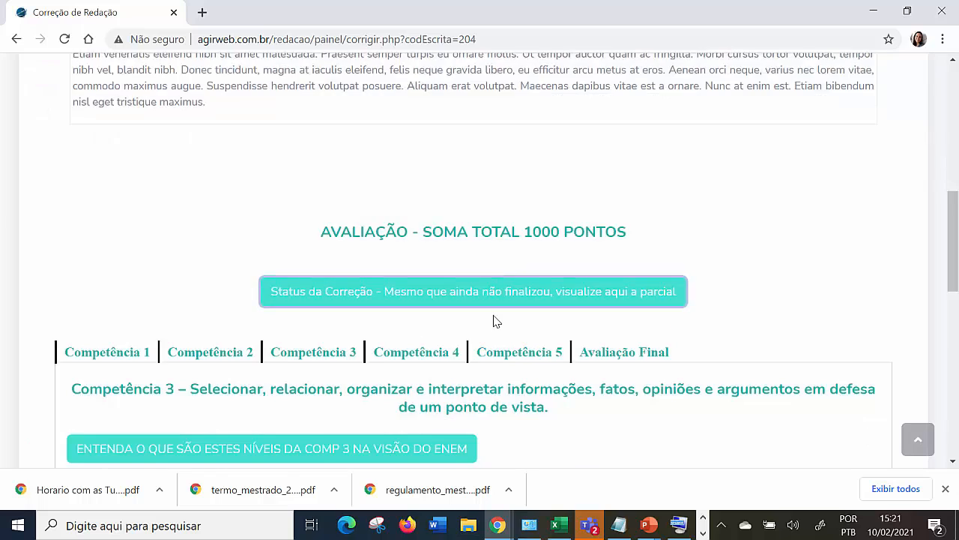
Open the signed-in teacher's account options on the correction page.
{"action": "scroll", "coordinate": [495, 321], "scroll_direction": "down", "scroll_amount": 7}
{"action": "scroll", "coordinate": [494, 321], "scroll_direction": "down", "scroll_amount": 2}
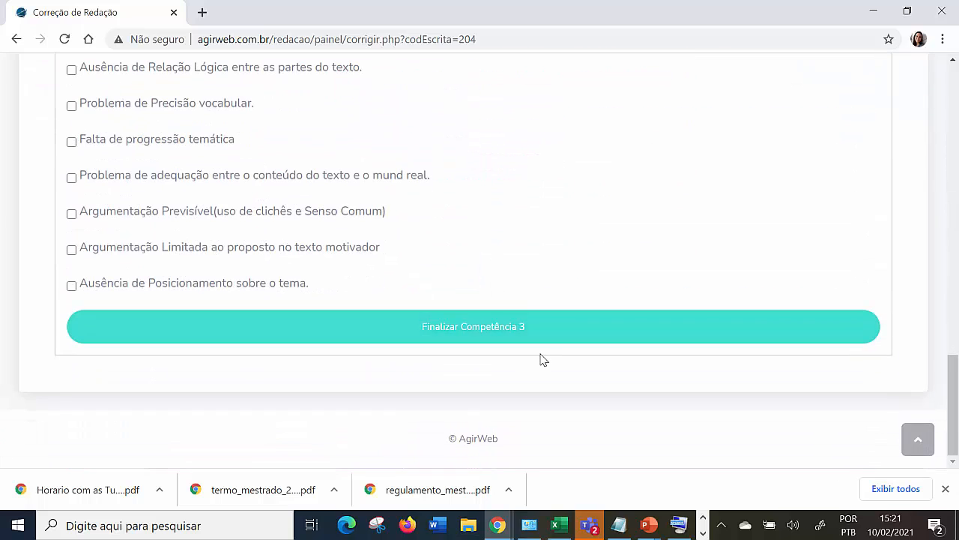
{"action": "scroll", "coordinate": [495, 354], "scroll_direction": "up", "scroll_amount": 10}
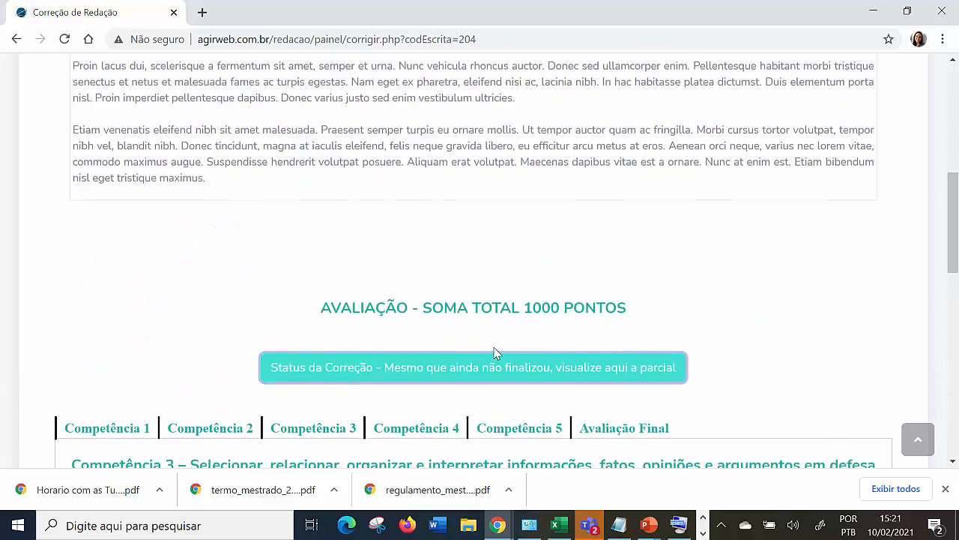
{"action": "scroll", "coordinate": [405, 338], "scroll_direction": "up", "scroll_amount": 3}
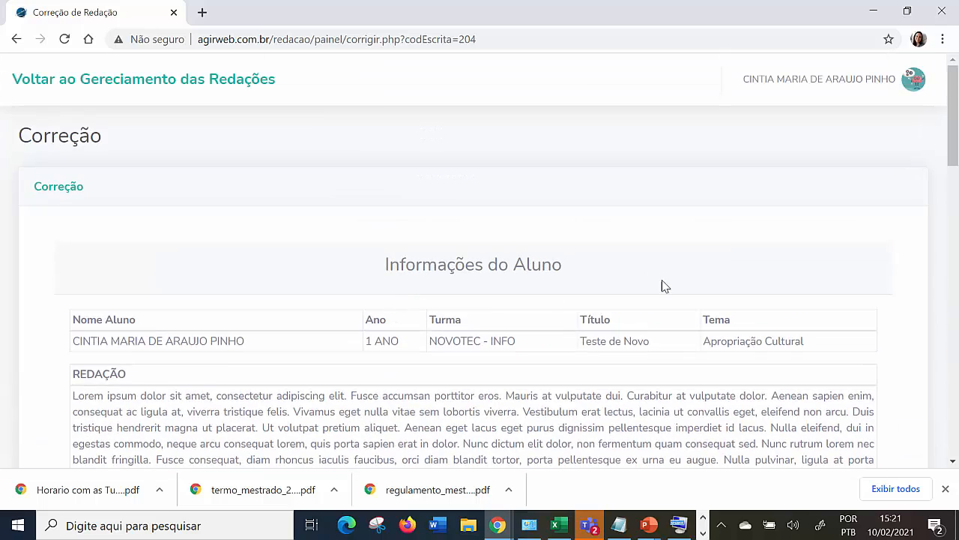
{"action": "left_click", "coordinate": [884, 79]}
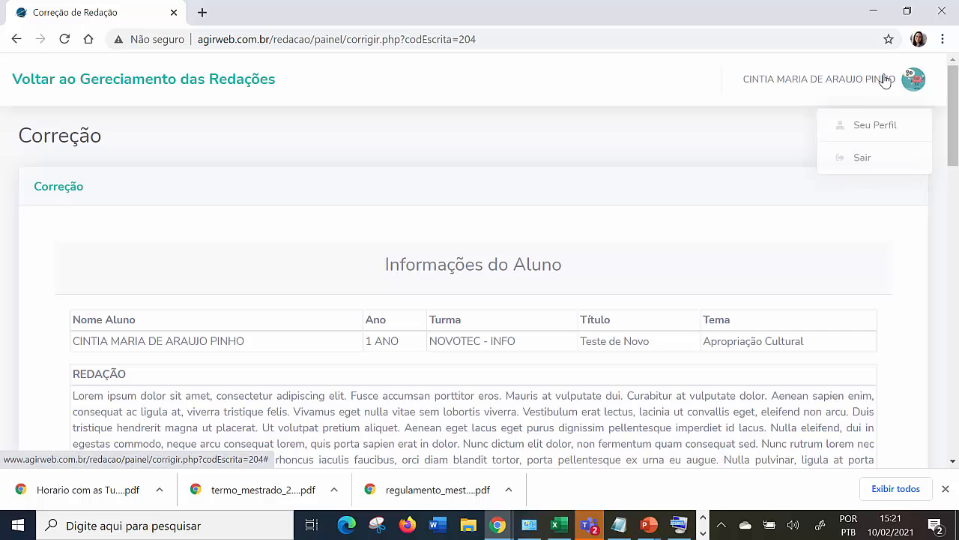